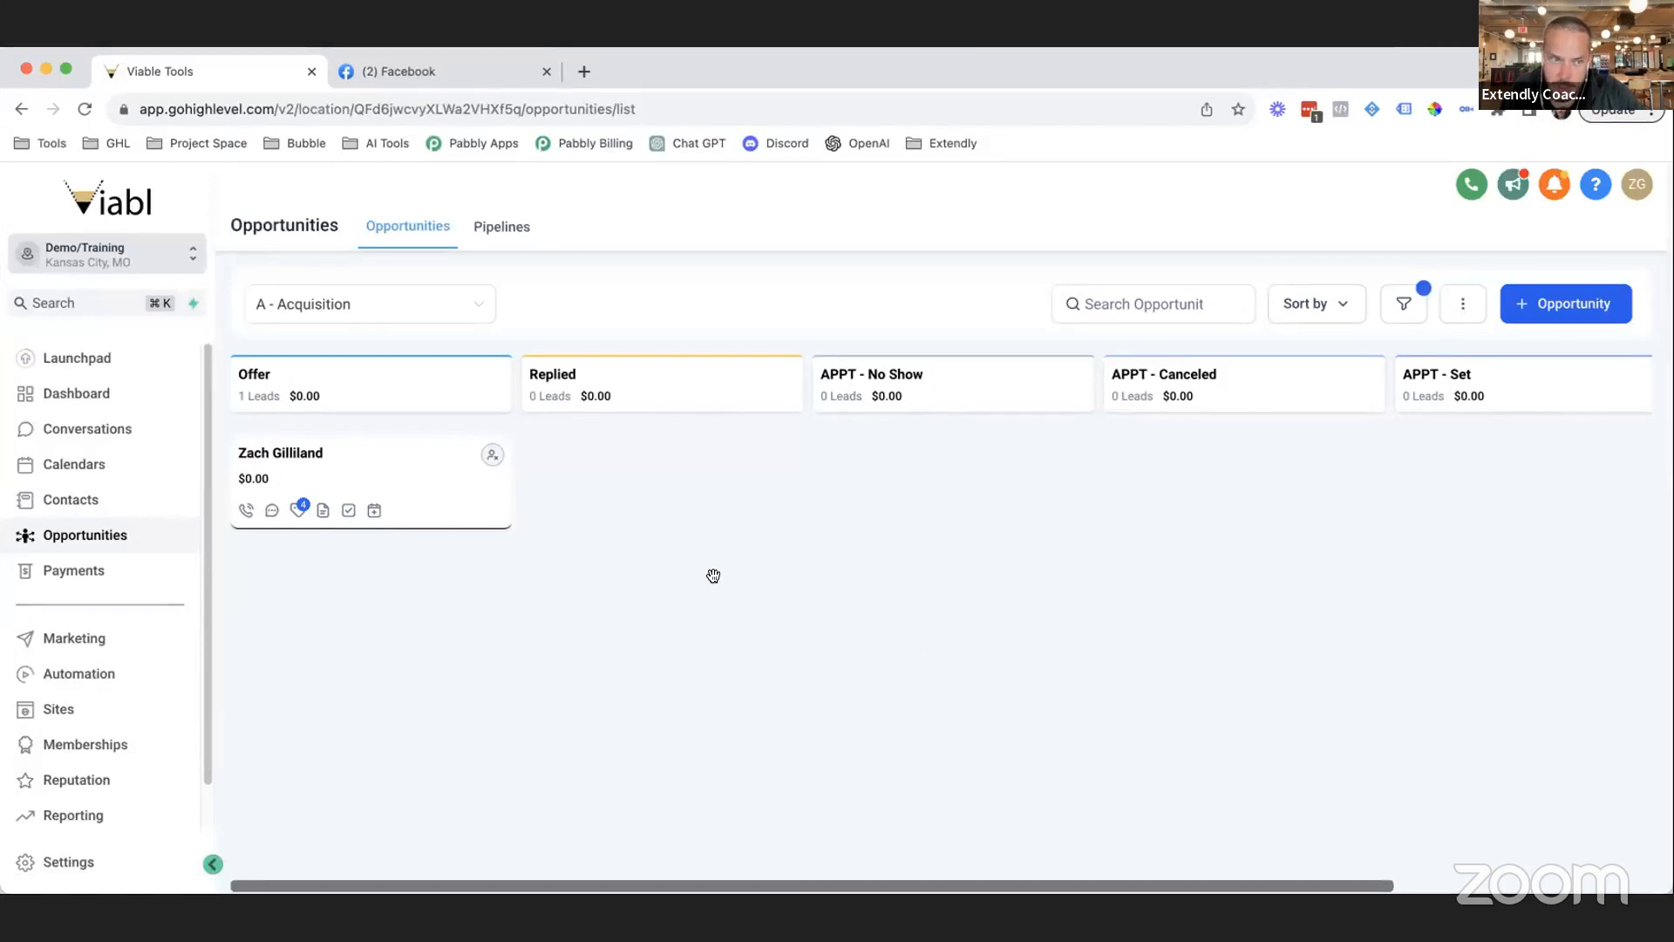
Open a contact's detail record from Contacts and expand its General Info fields.
{"action": "left_click", "coordinate": [90, 499]}
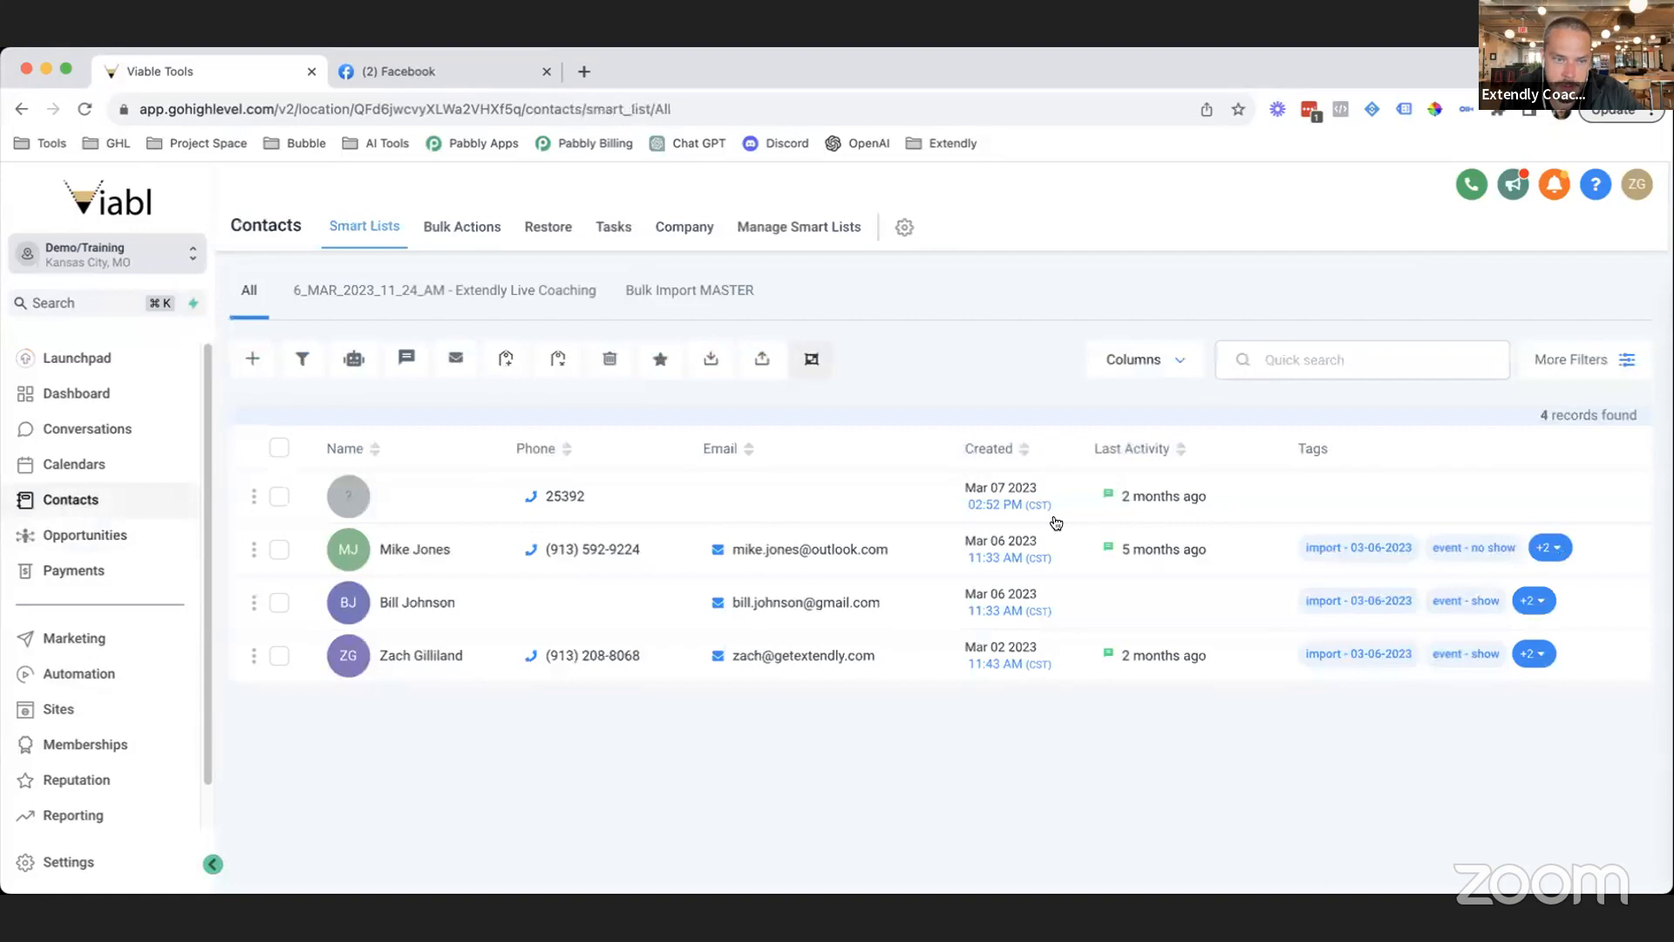
{"action": "left_click", "coordinate": [435, 655]}
{"action": "scroll", "coordinate": [458, 711], "scroll_direction": "down", "scroll_amount": 5}
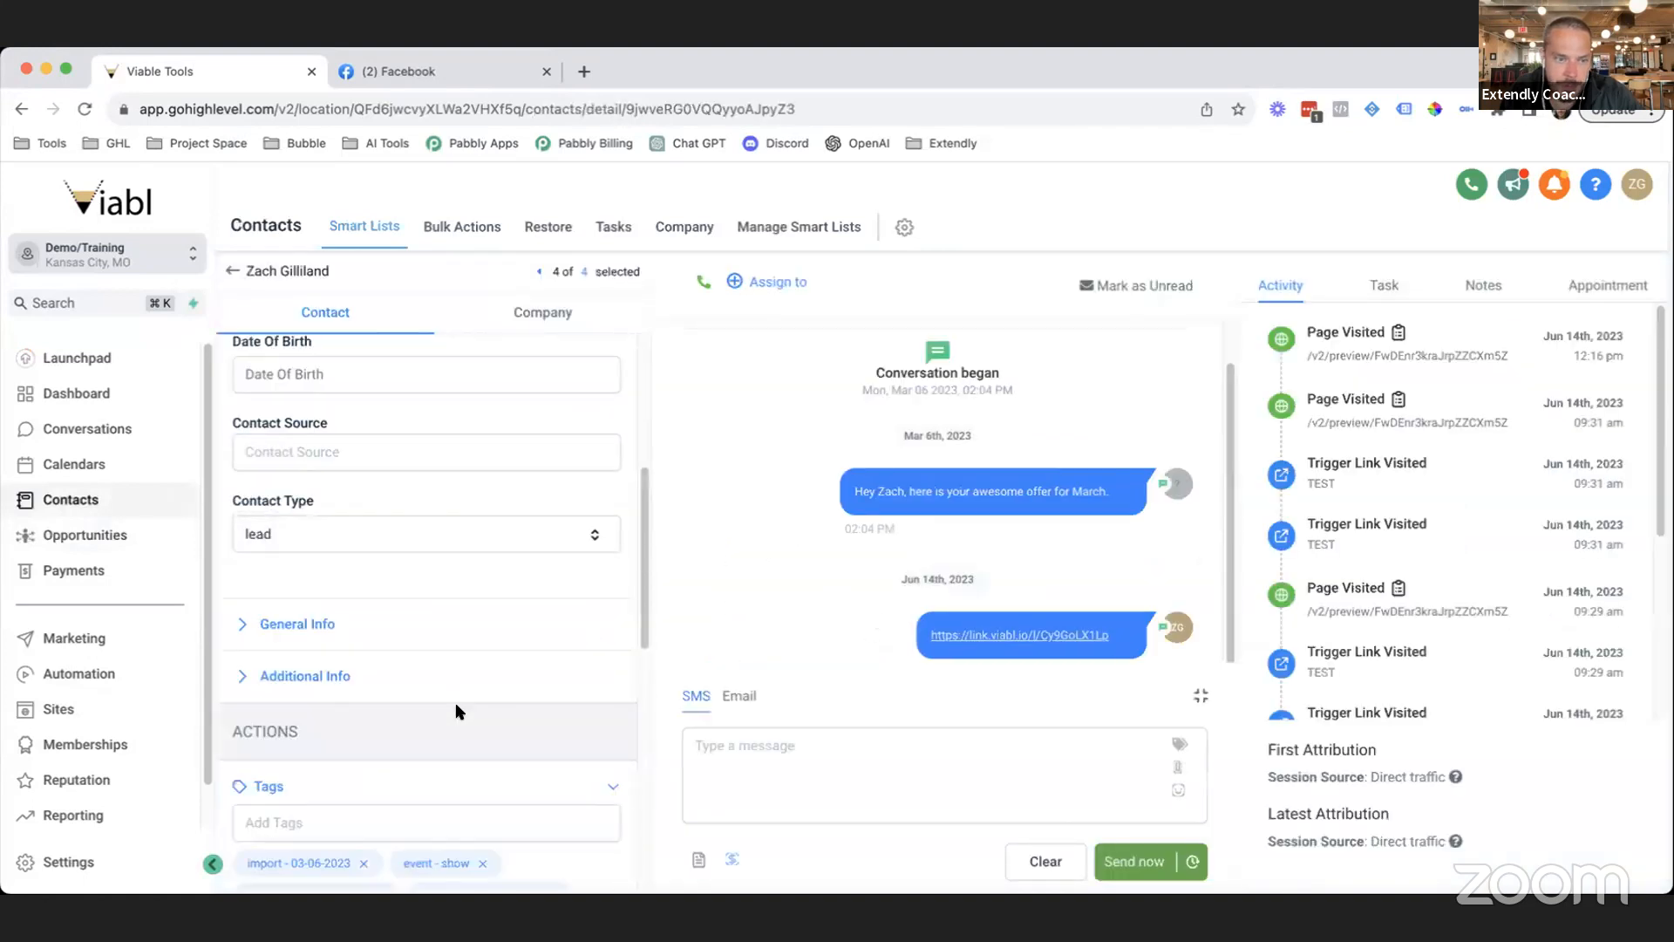
{"action": "left_click", "coordinate": [315, 626]}
{"action": "scroll", "coordinate": [330, 723], "scroll_direction": "down", "scroll_amount": 2}
{"action": "scroll", "coordinate": [332, 717], "scroll_direction": "down", "scroll_amount": 7}
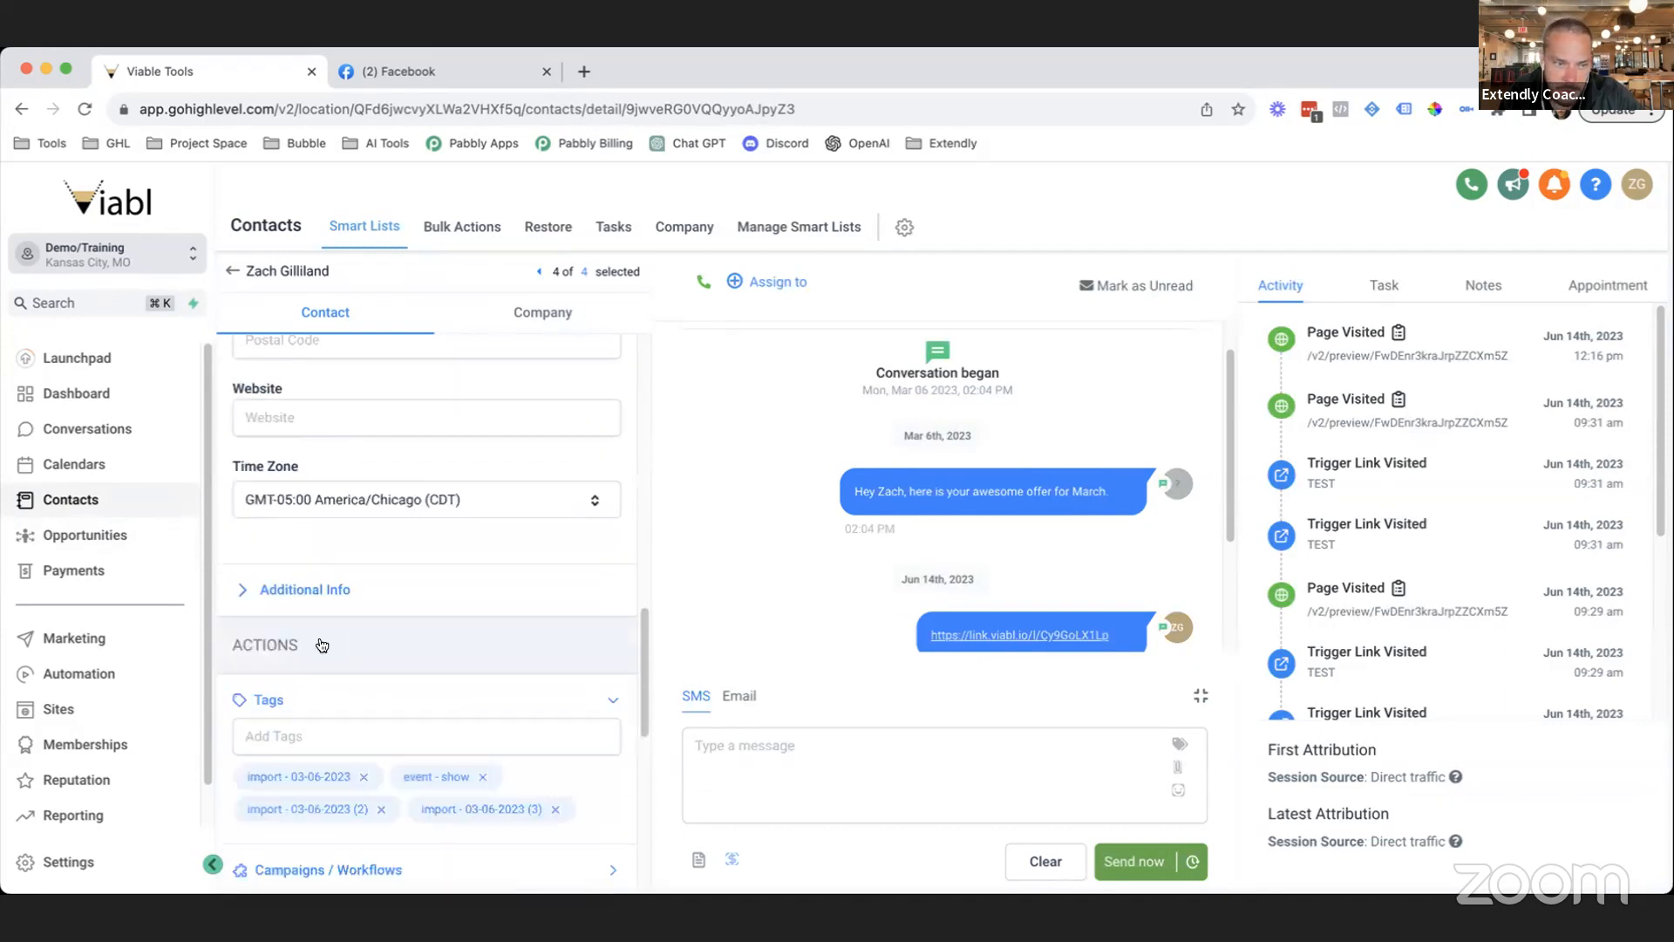
{"action": "scroll", "coordinate": [403, 699], "scroll_direction": "down", "scroll_amount": 4}
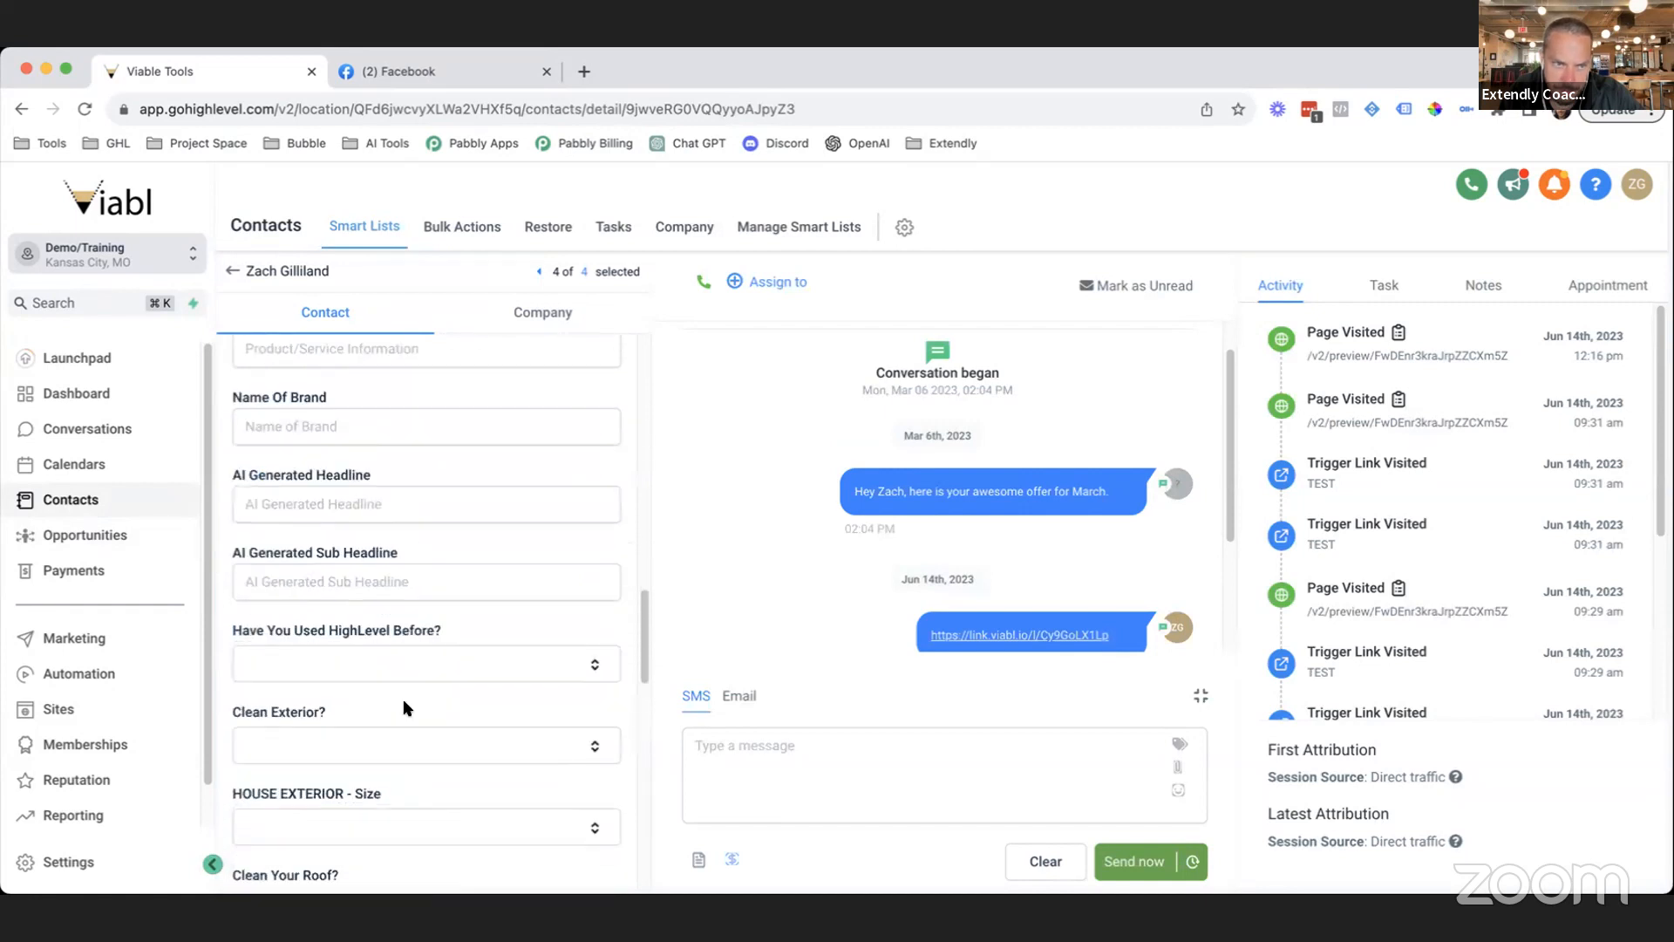
{"action": "scroll", "coordinate": [330, 572], "scroll_direction": "down", "scroll_amount": 3}
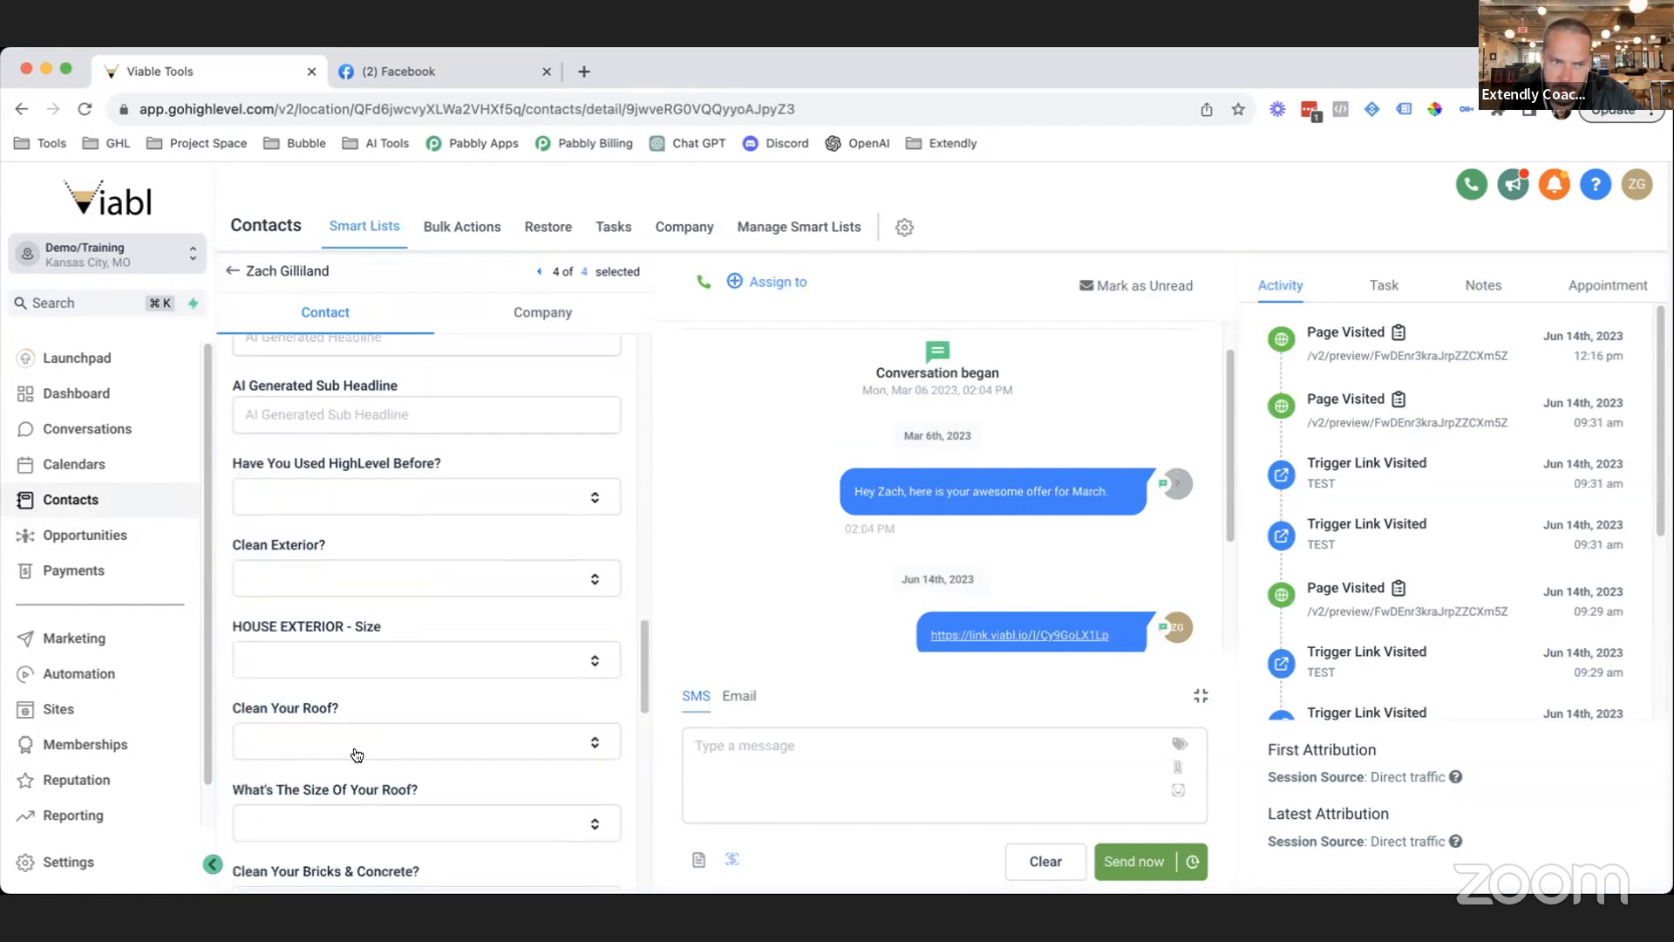
Collapse and re-expand Additional Info, then scroll through its roof and fence cleaning custom fields.
{"action": "scroll", "coordinate": [357, 495], "scroll_direction": "up", "scroll_amount": 5}
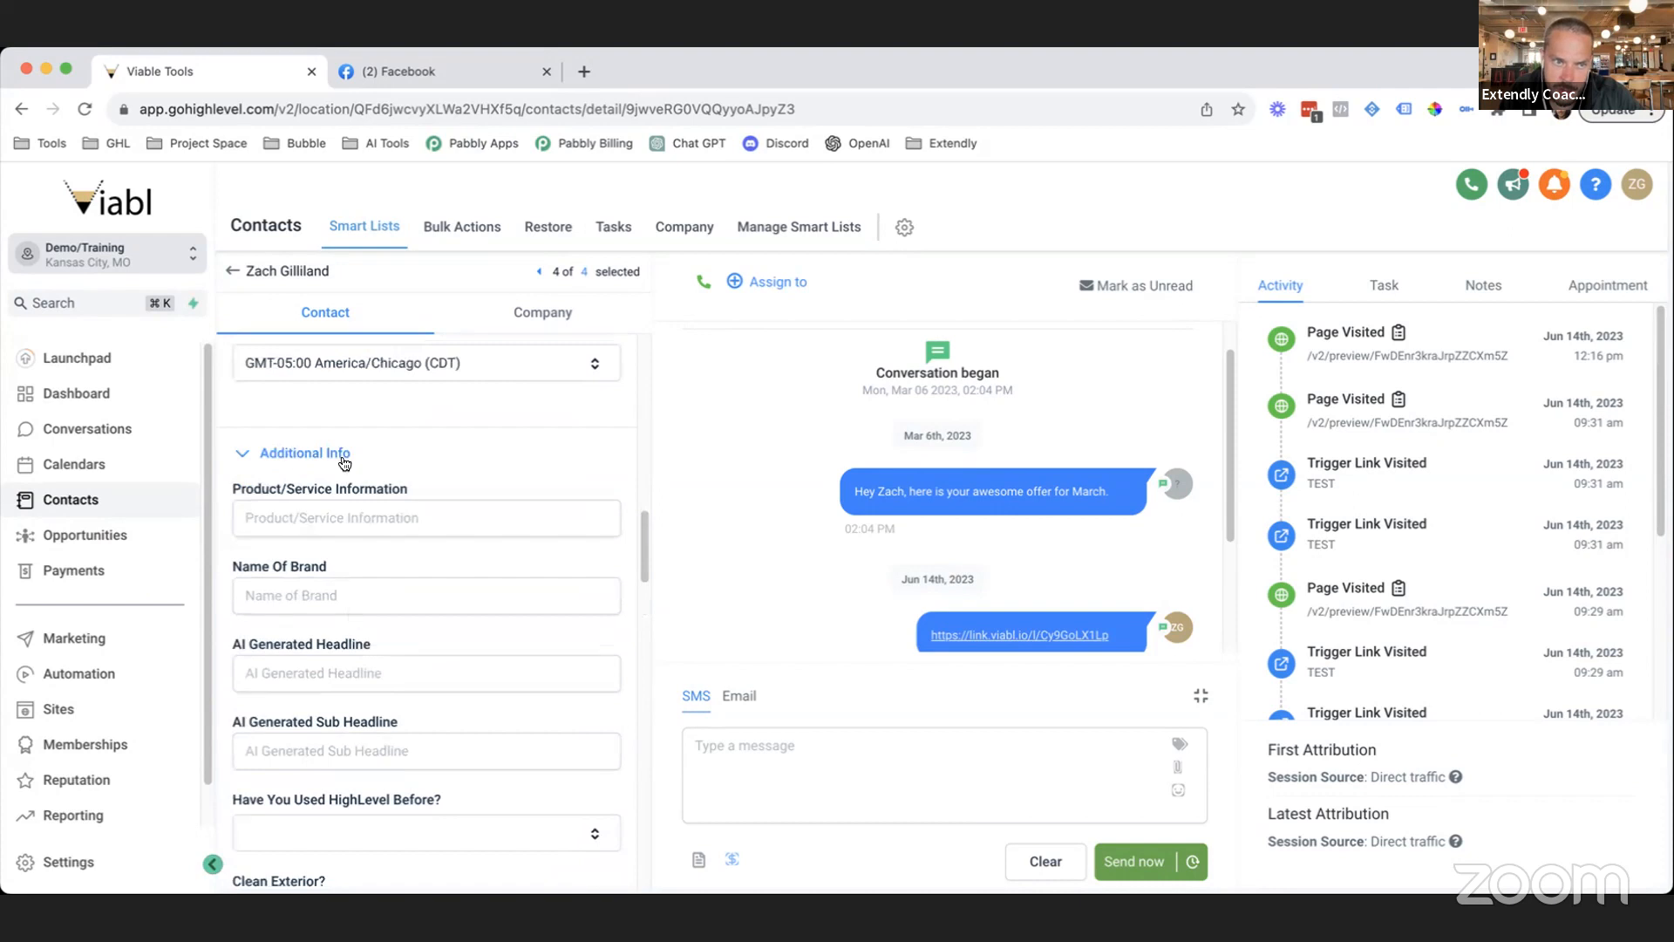
{"action": "left_click_drag", "start_coordinate": [392, 455], "coordinate": [271, 450]}
{"action": "left_click", "coordinate": [270, 450]}
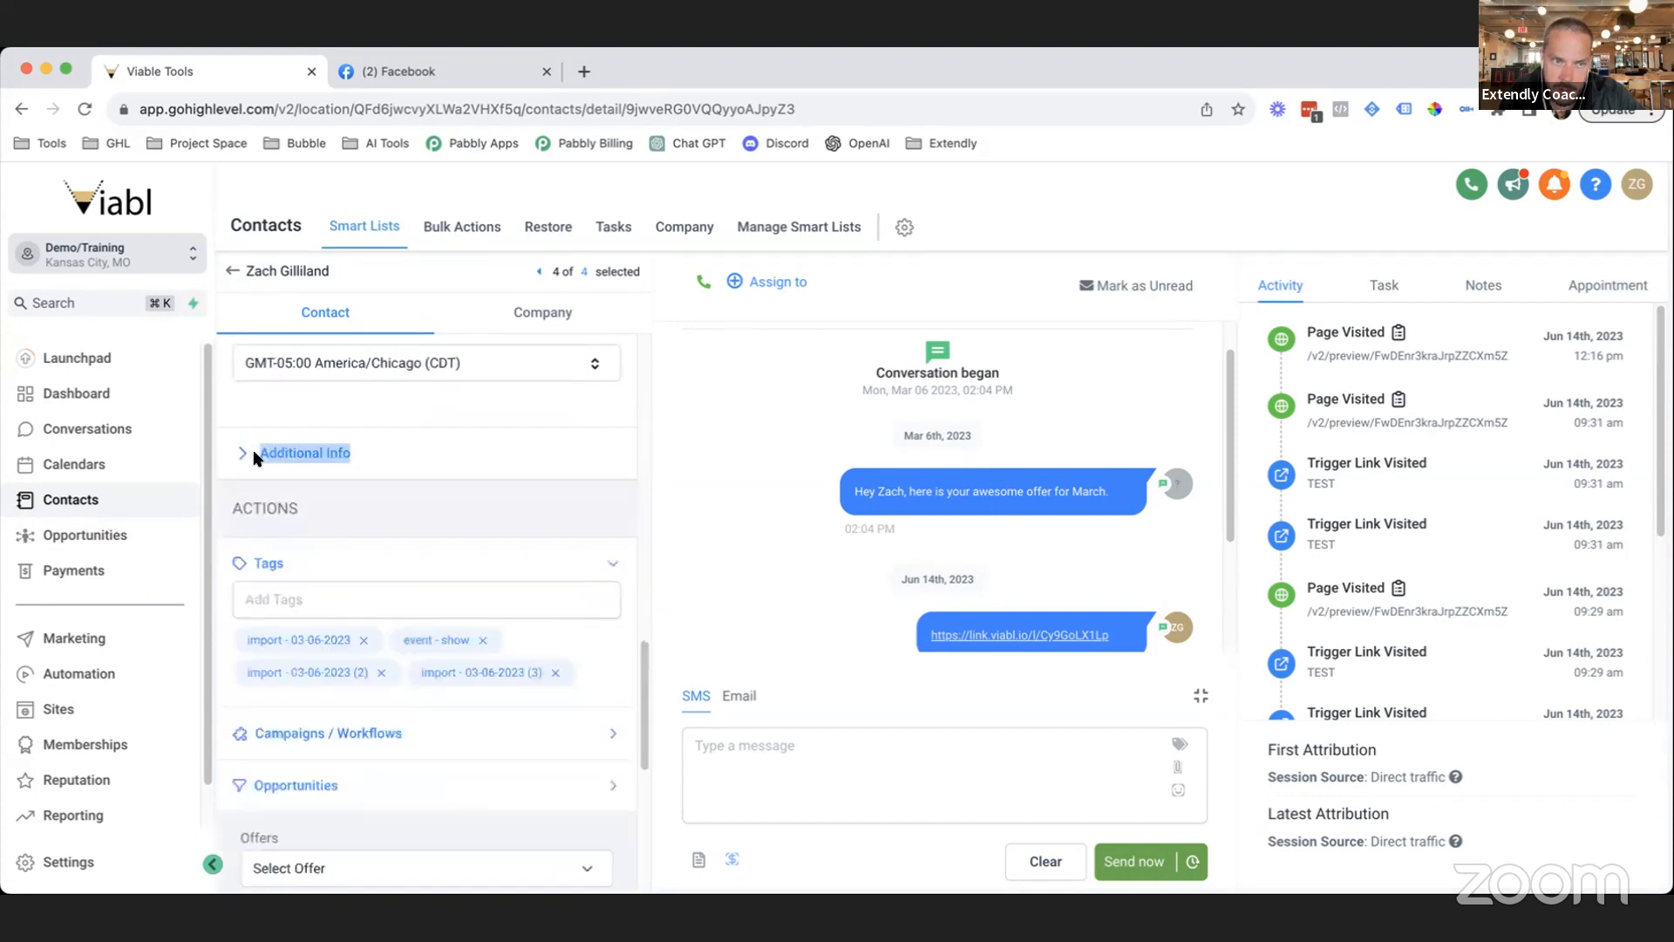
{"action": "left_click", "coordinate": [385, 449]}
{"action": "scroll", "coordinate": [450, 665], "scroll_direction": "down", "scroll_amount": 4}
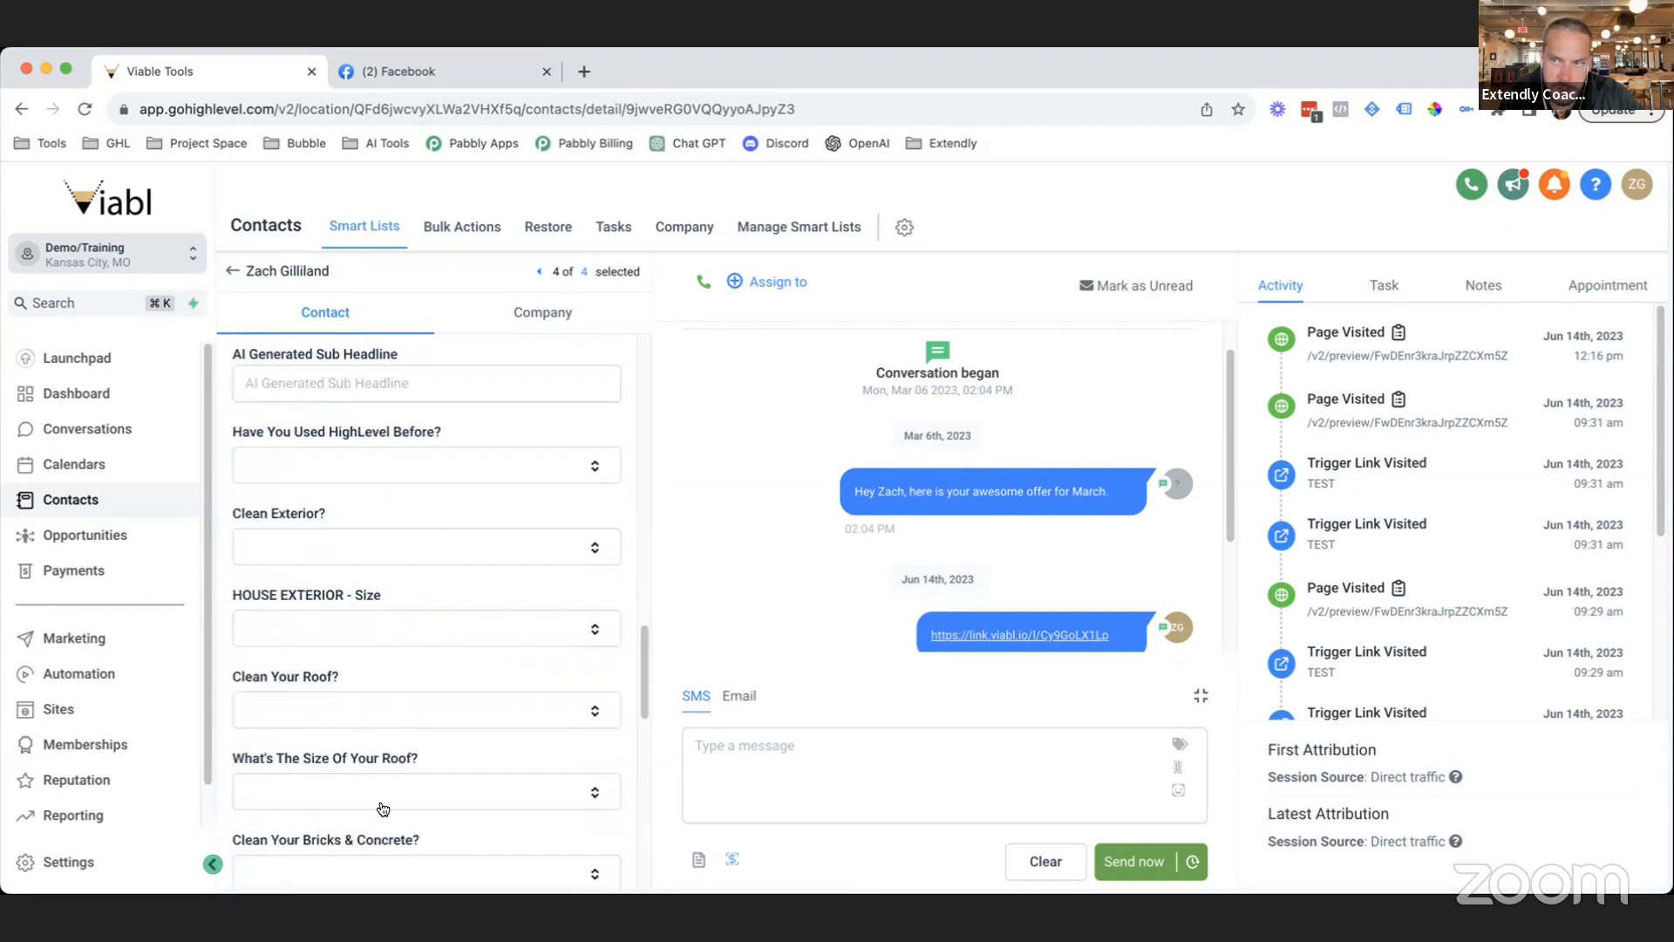
{"action": "scroll", "coordinate": [375, 742], "scroll_direction": "down", "scroll_amount": 1}
{"action": "scroll", "coordinate": [362, 776], "scroll_direction": "down", "scroll_amount": 2}
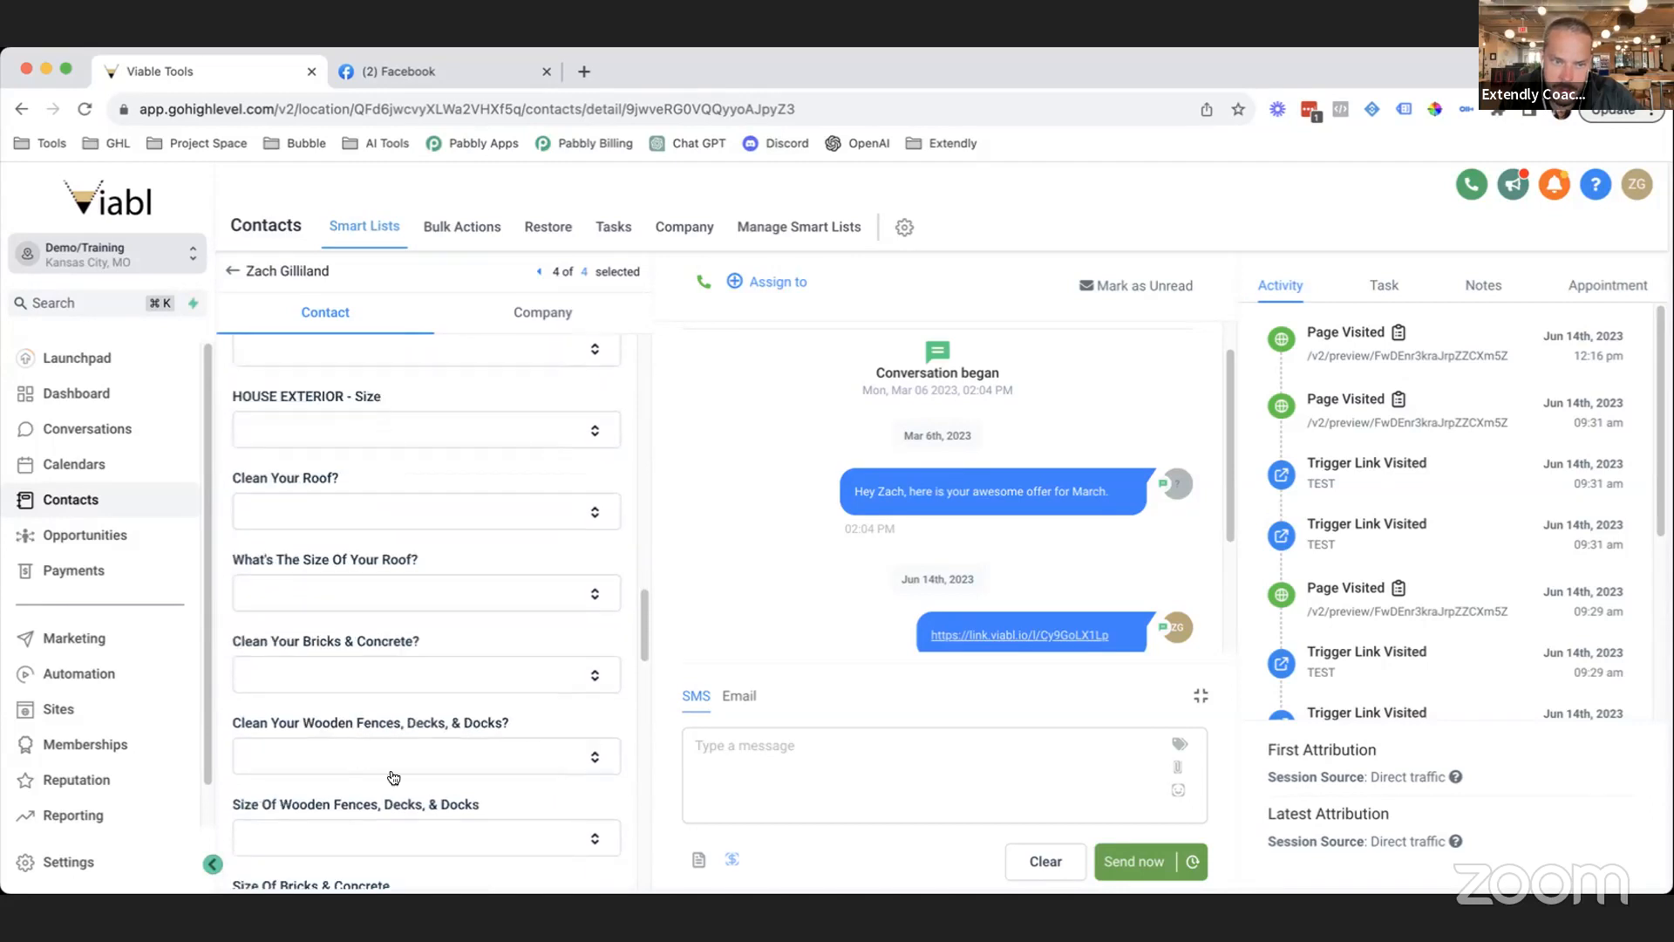
{"action": "scroll", "coordinate": [395, 778], "scroll_direction": "down", "scroll_amount": 2}
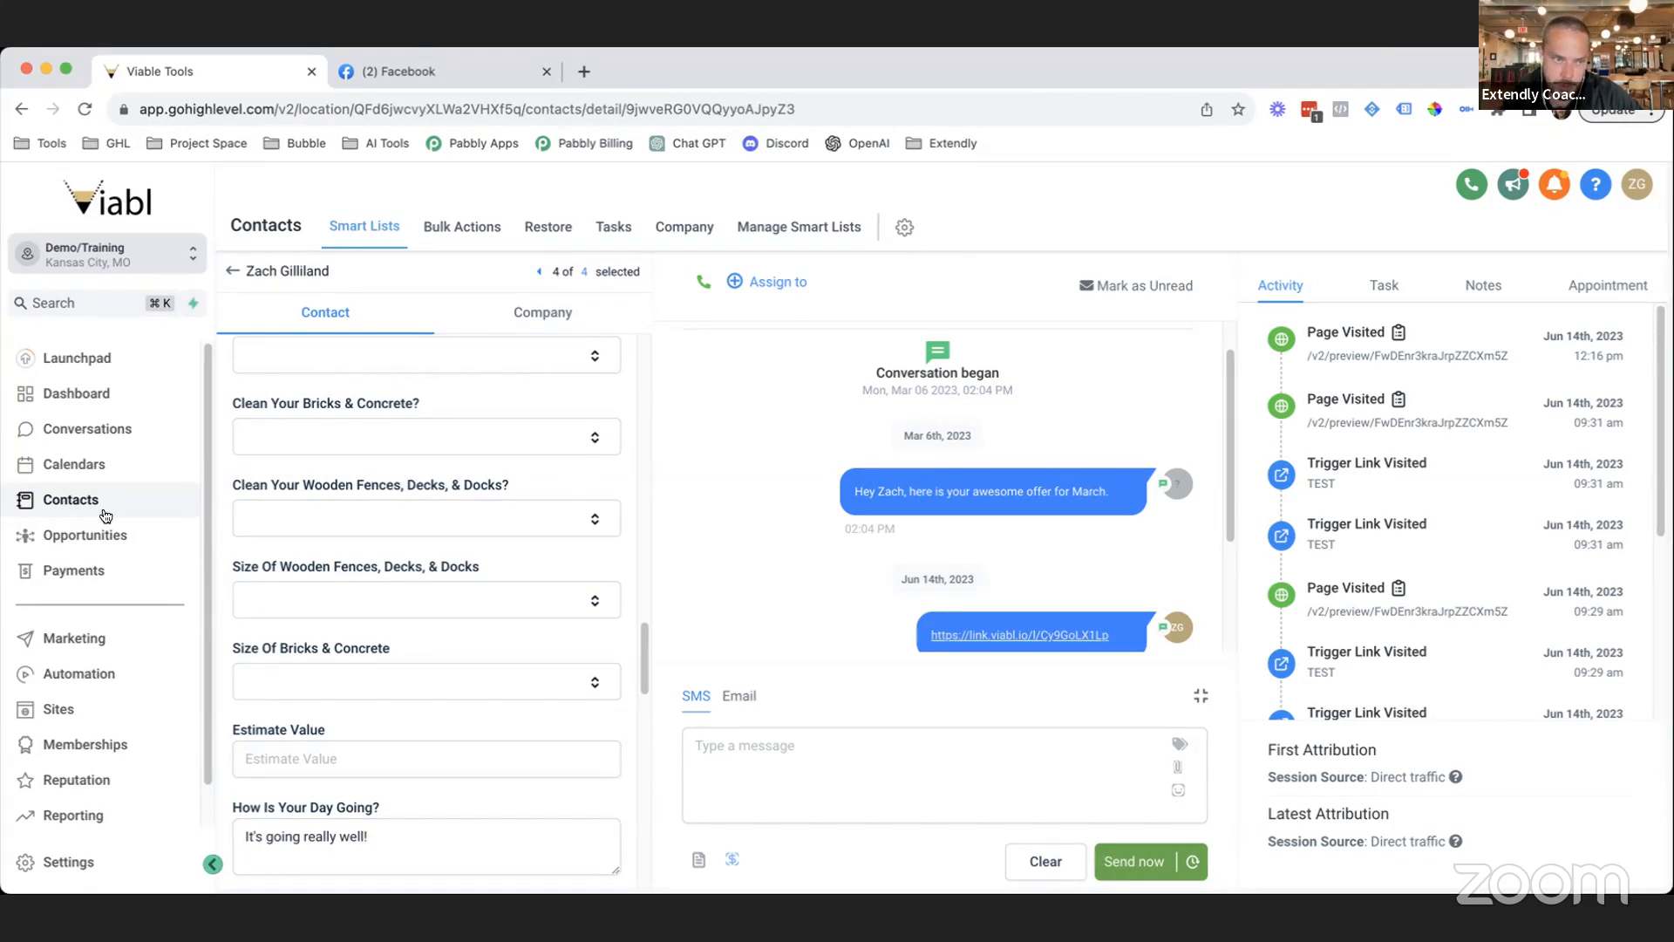
Open the opportunity from the Opportunities board and show its Job Information fields.
{"action": "left_click", "coordinate": [131, 539]}
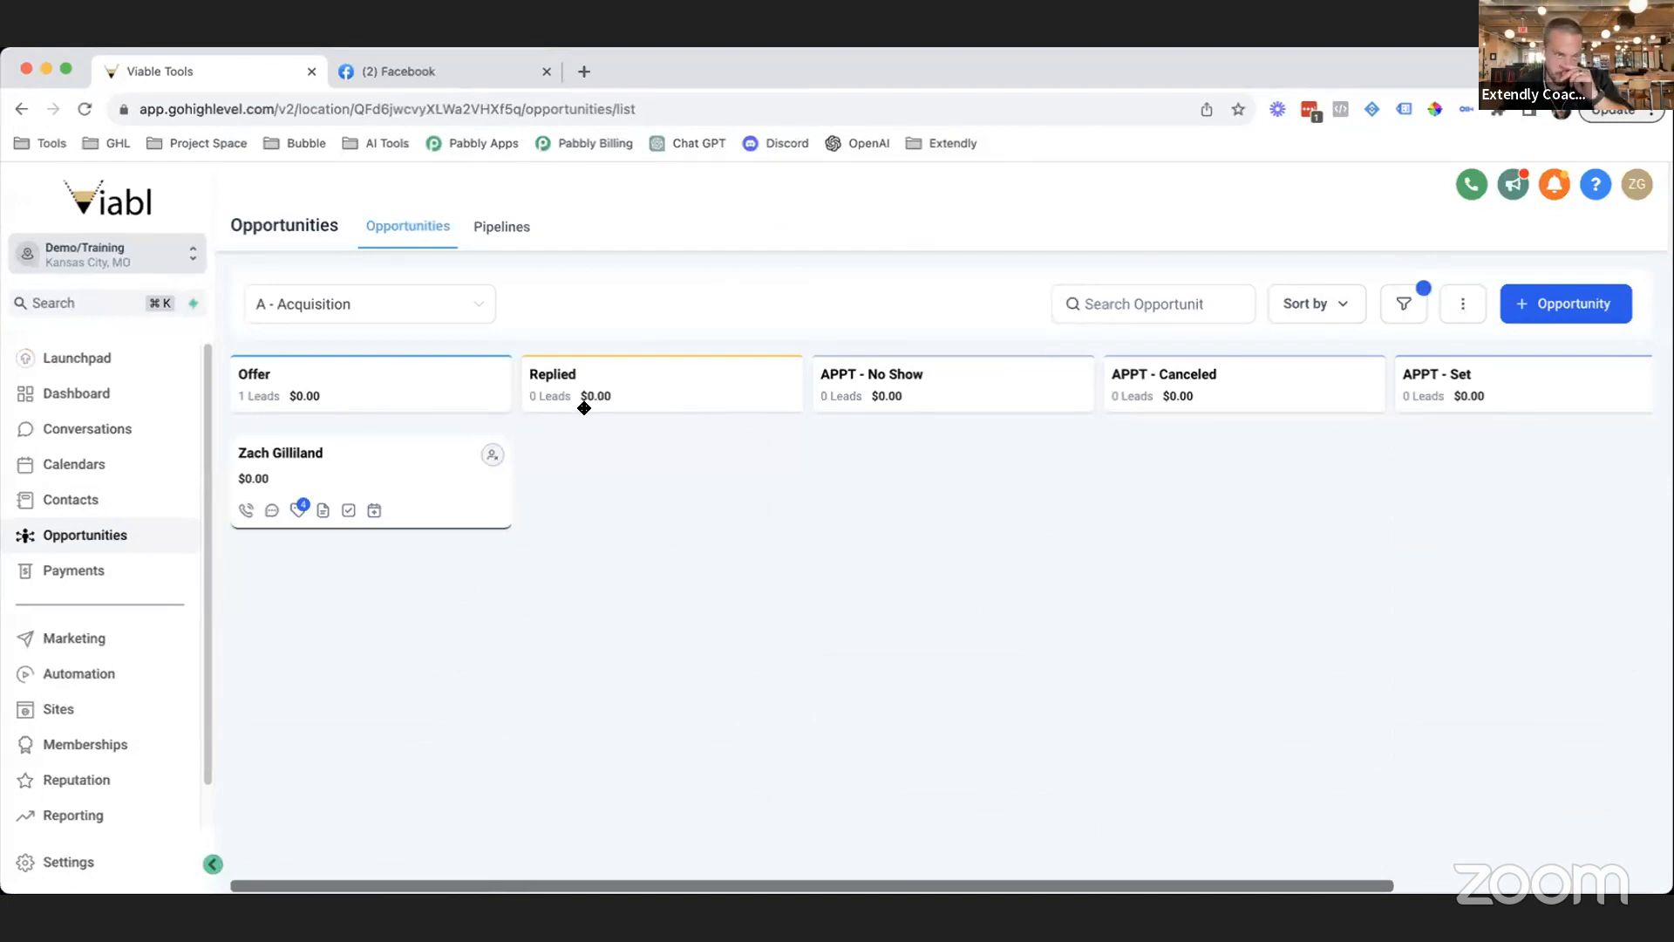
{"action": "left_click", "coordinate": [389, 464]}
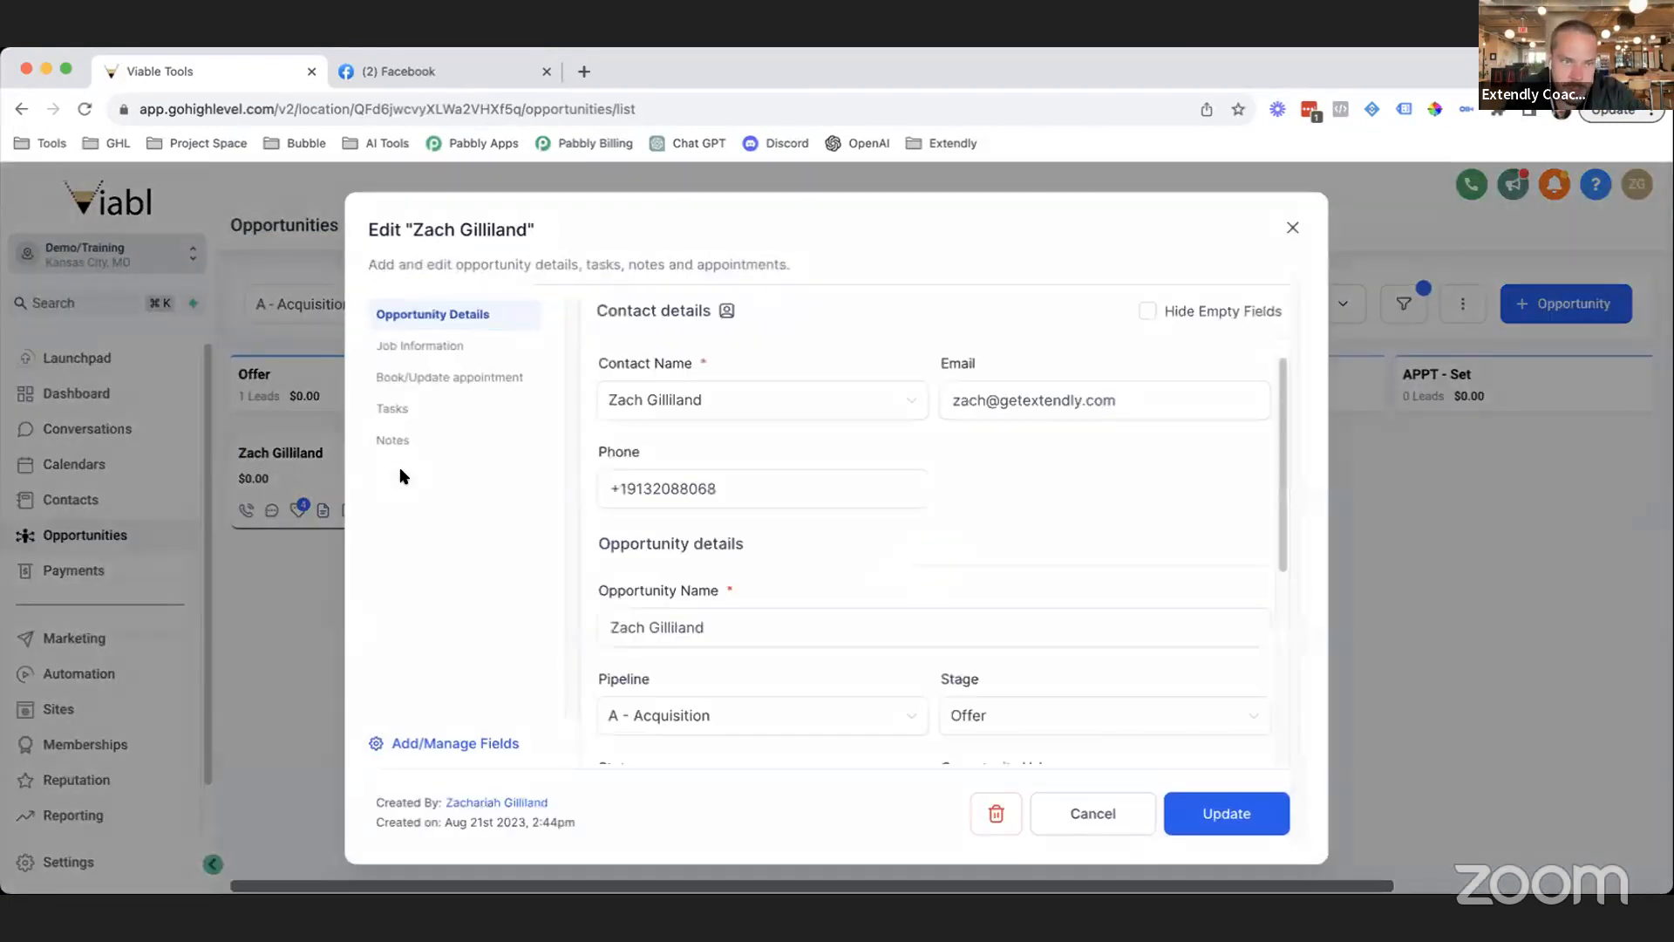
{"action": "left_click", "coordinate": [420, 348]}
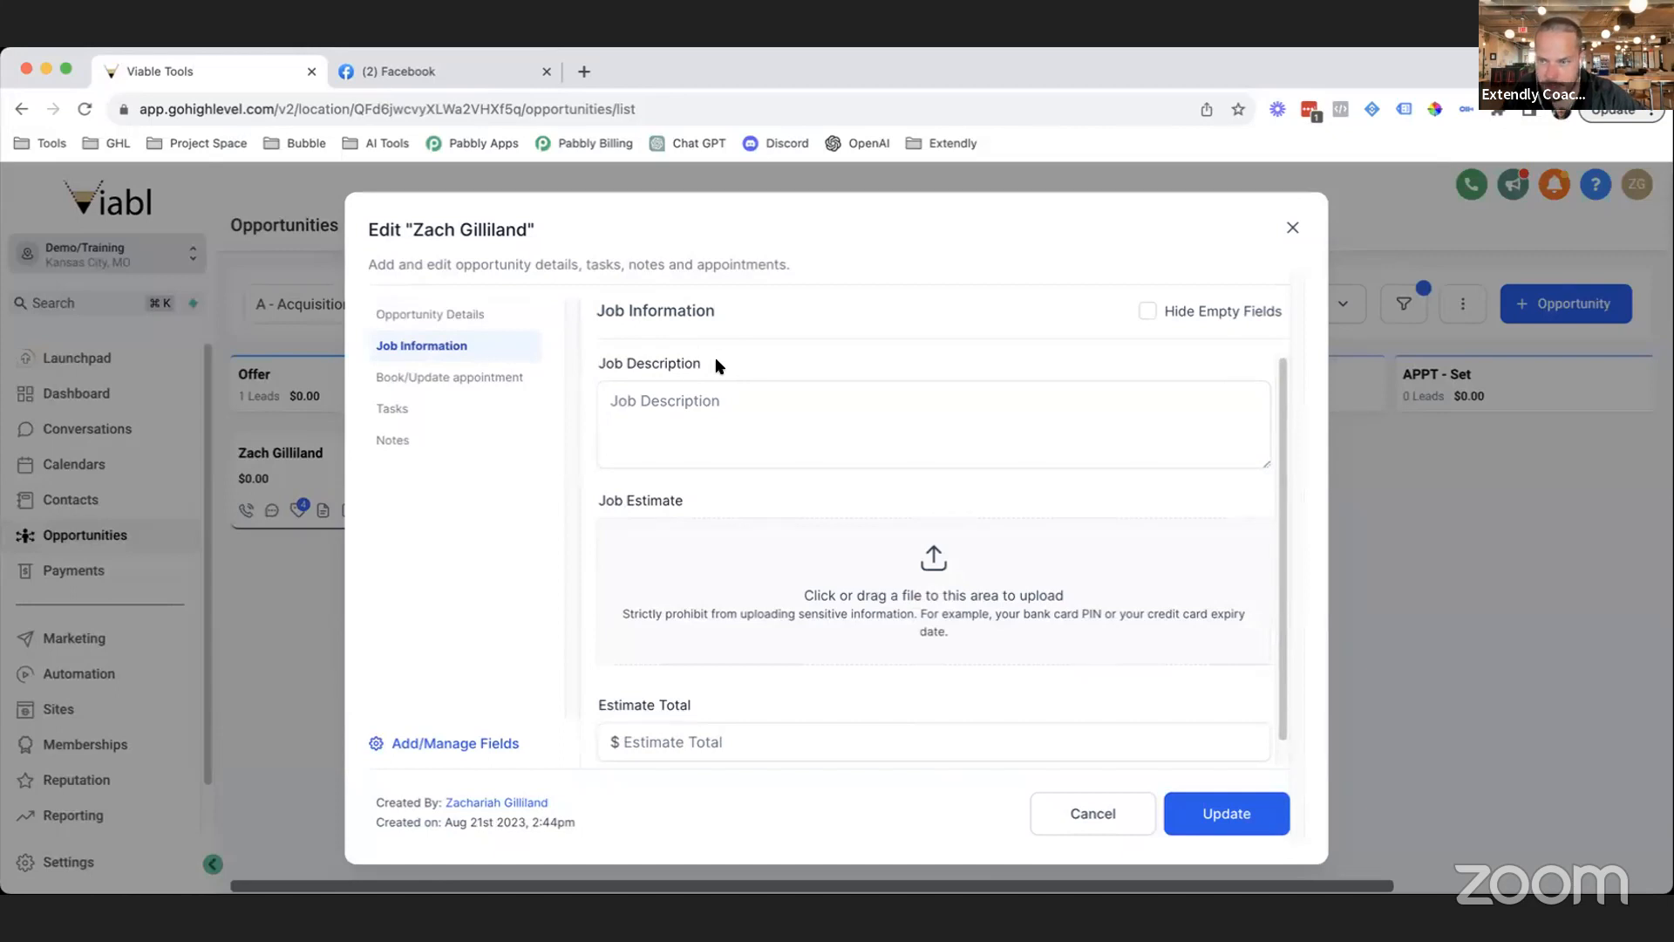
Inspect the Job Description and Estimate Total fields, then cancel without saving.
{"action": "left_click_drag", "start_coordinate": [729, 362], "coordinate": [593, 363]}
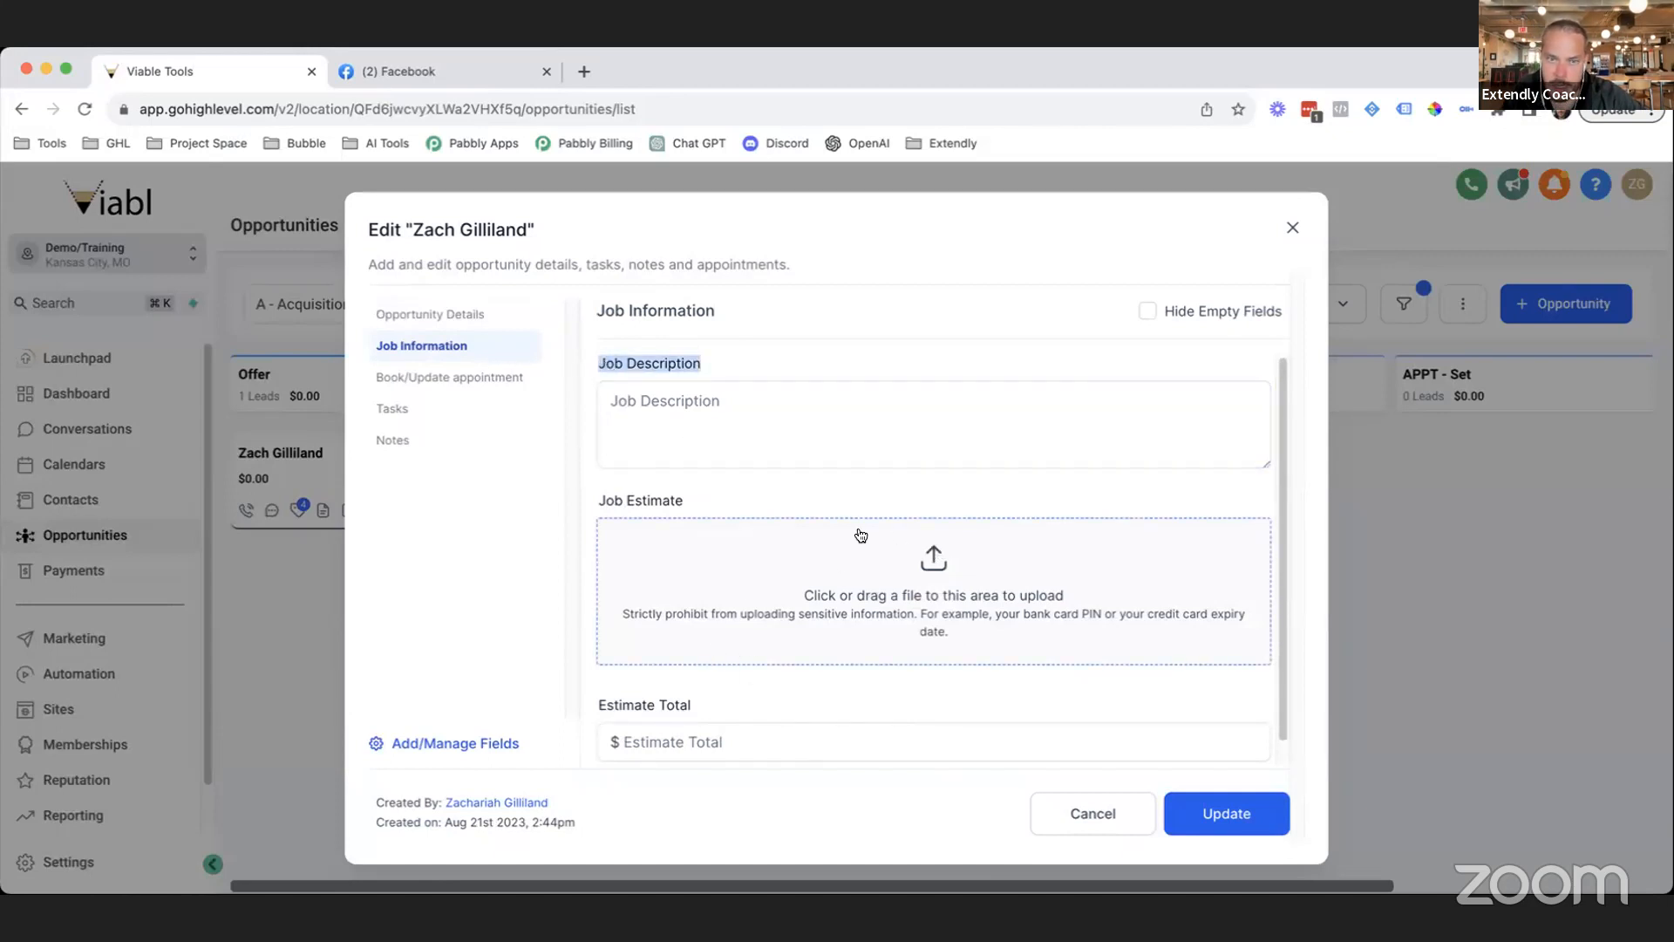
{"action": "left_click", "coordinate": [719, 399]}
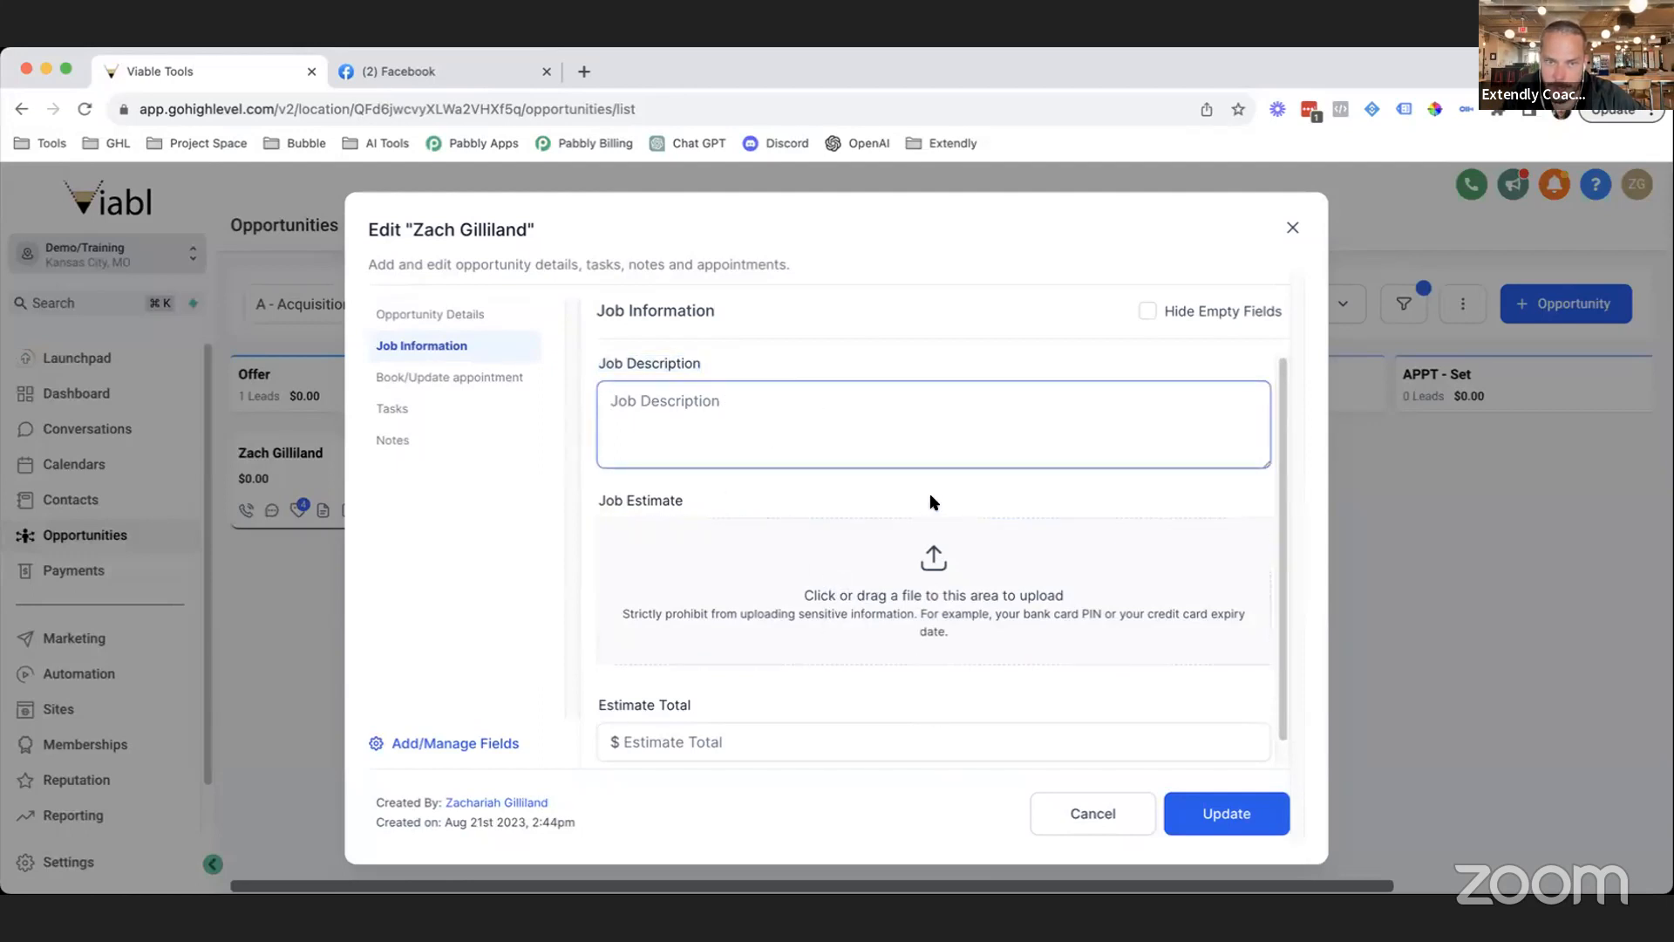
{"action": "scroll", "coordinate": [942, 624], "scroll_direction": "down", "scroll_amount": 1}
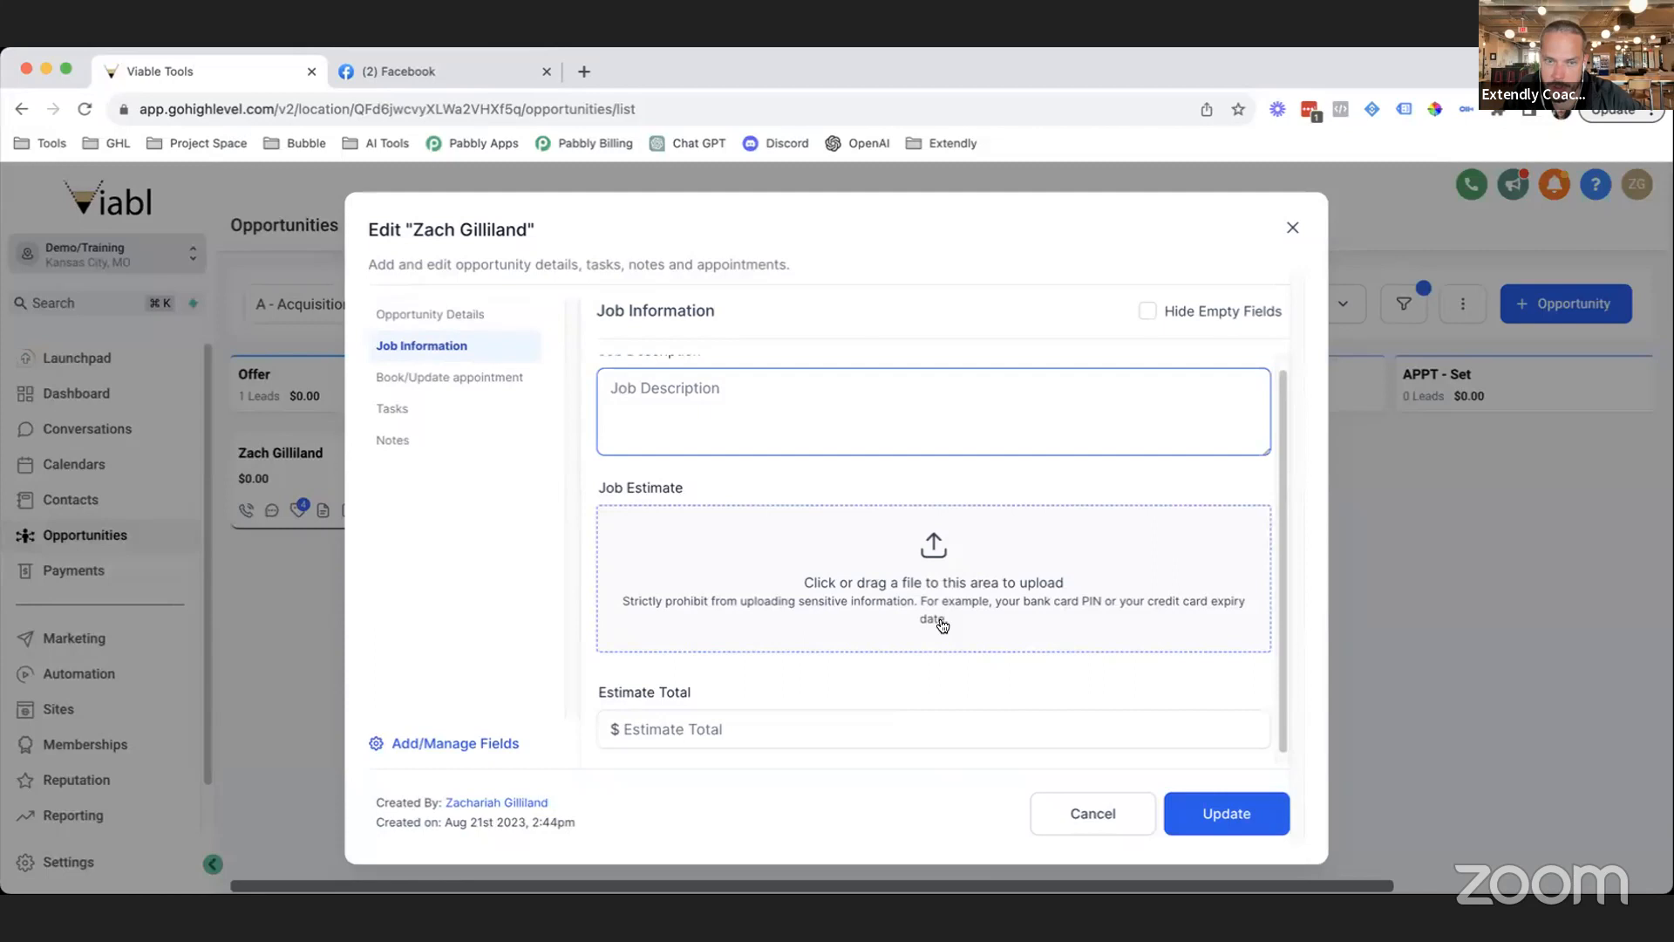
{"action": "left_click", "coordinate": [669, 728]}
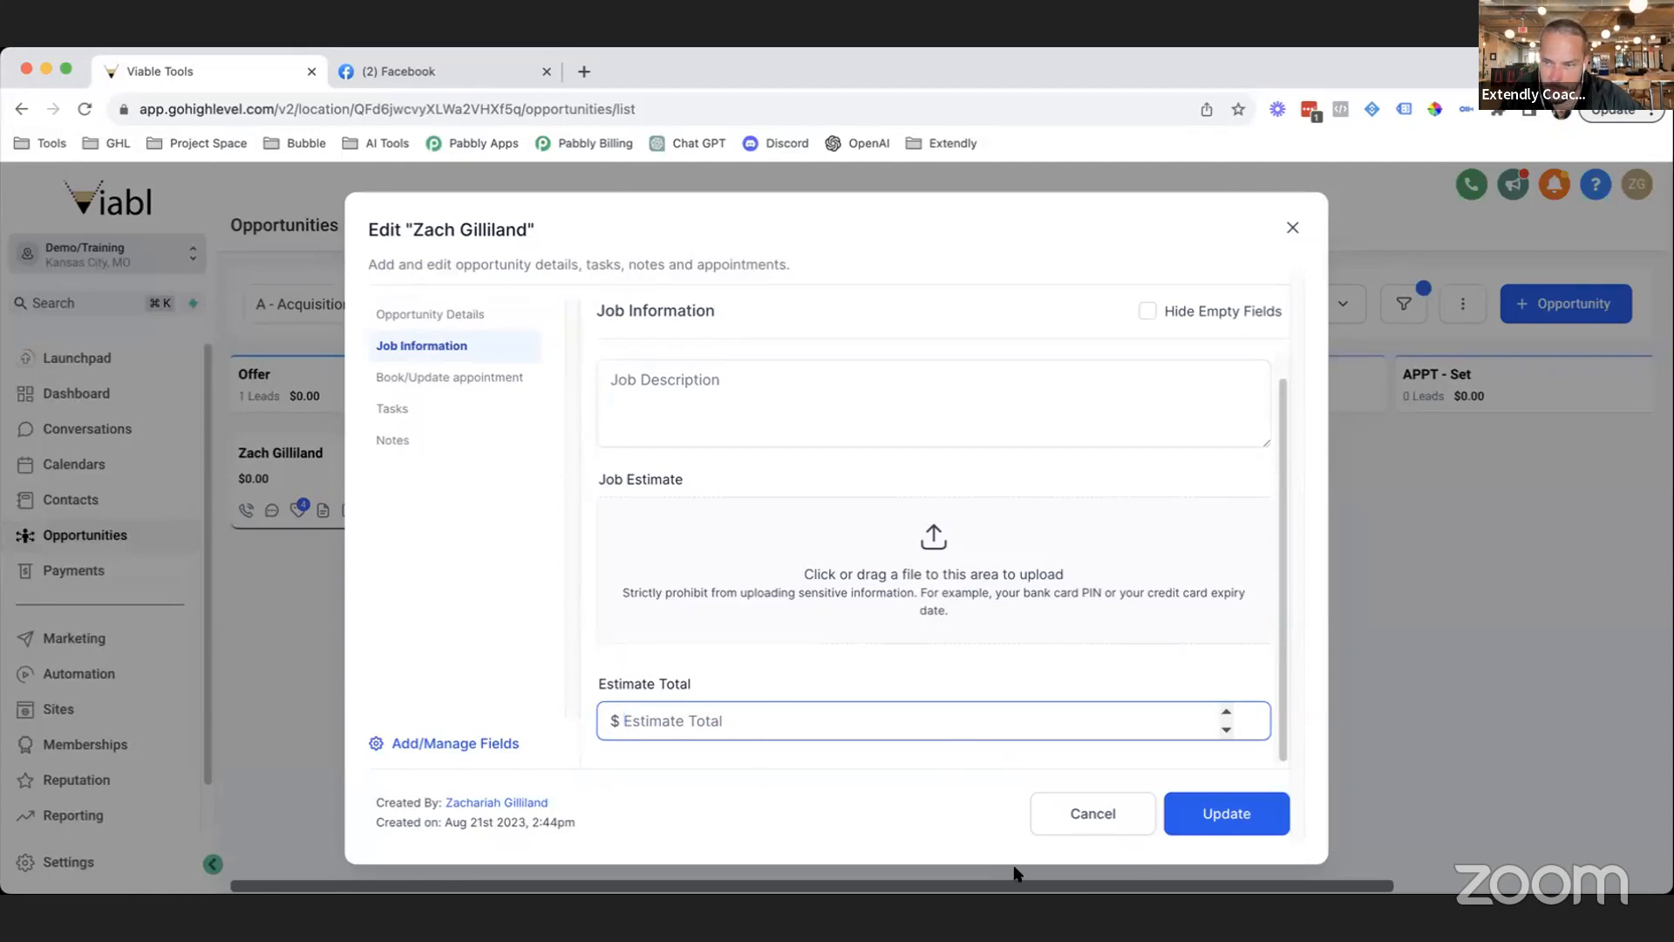
{"action": "left_click", "coordinate": [1129, 826]}
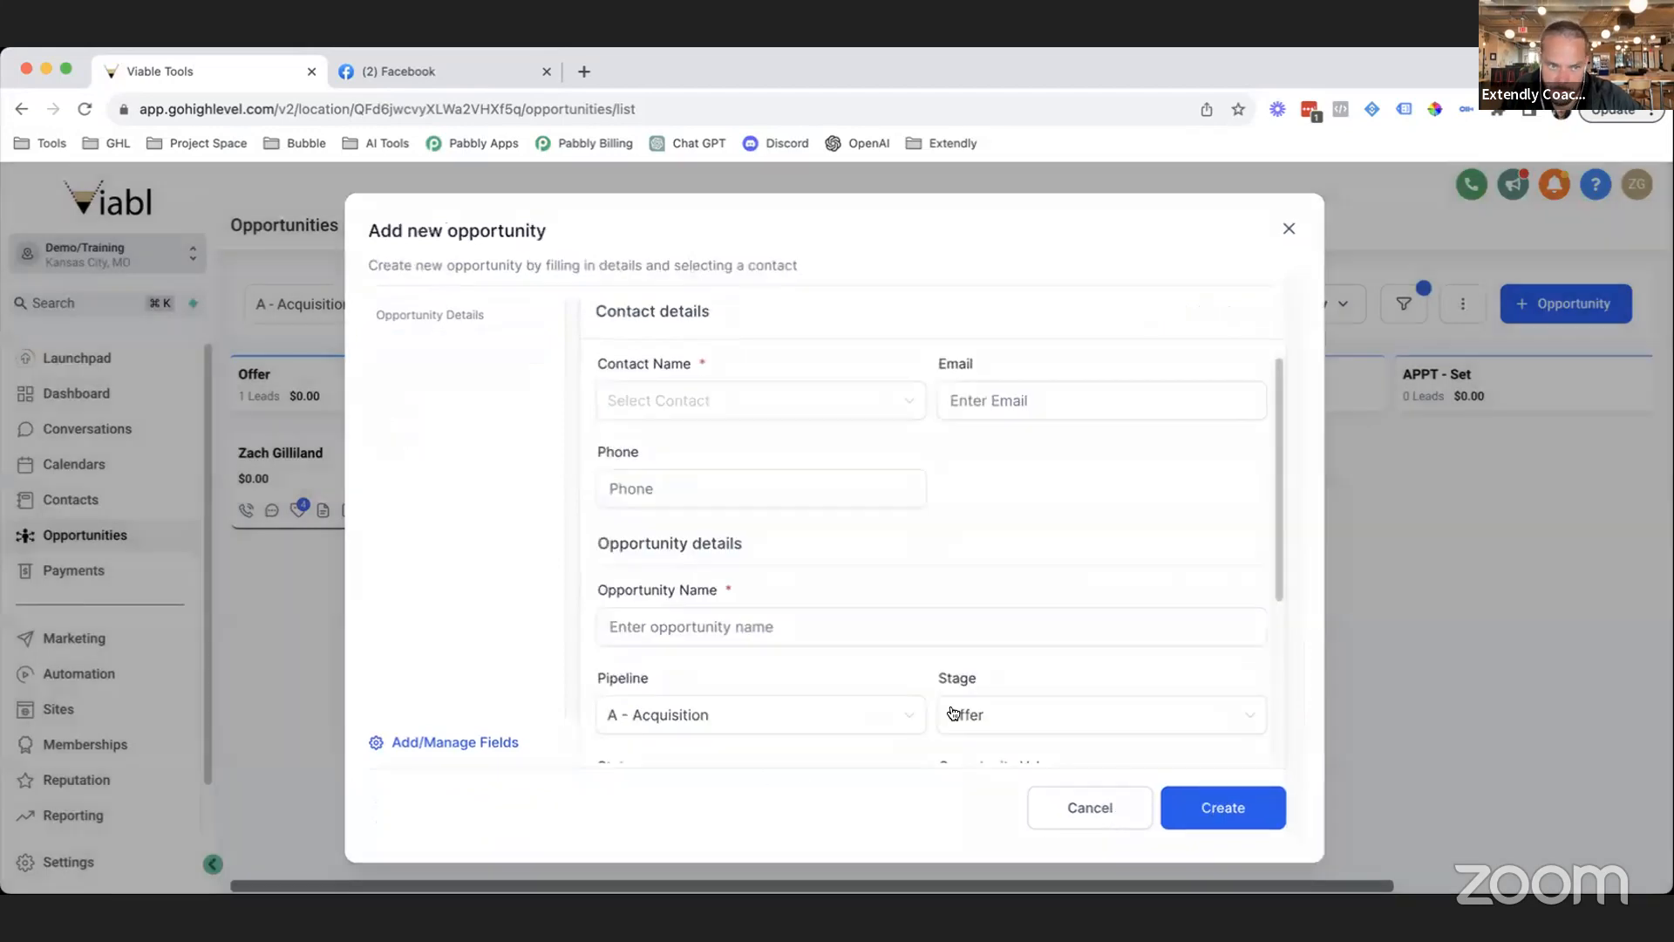
Go to Settings and open the Custom Fields page.
{"action": "left_click", "coordinate": [71, 862]}
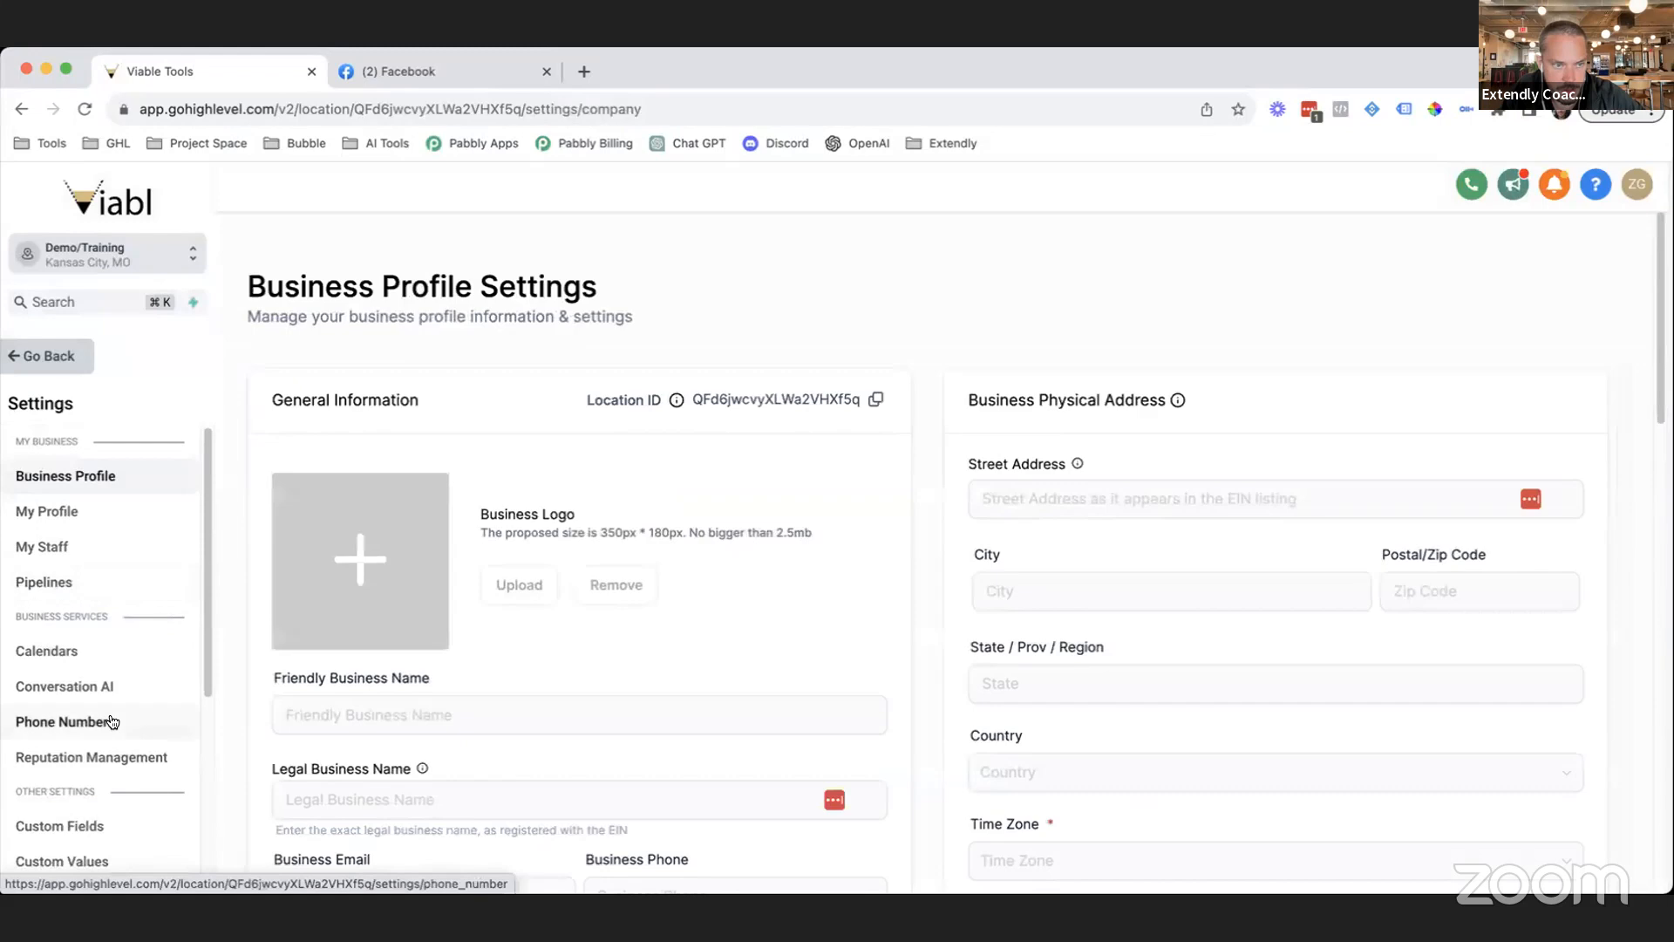
{"action": "scroll", "coordinate": [113, 721], "scroll_direction": "down", "scroll_amount": 3}
{"action": "left_click", "coordinate": [76, 704]}
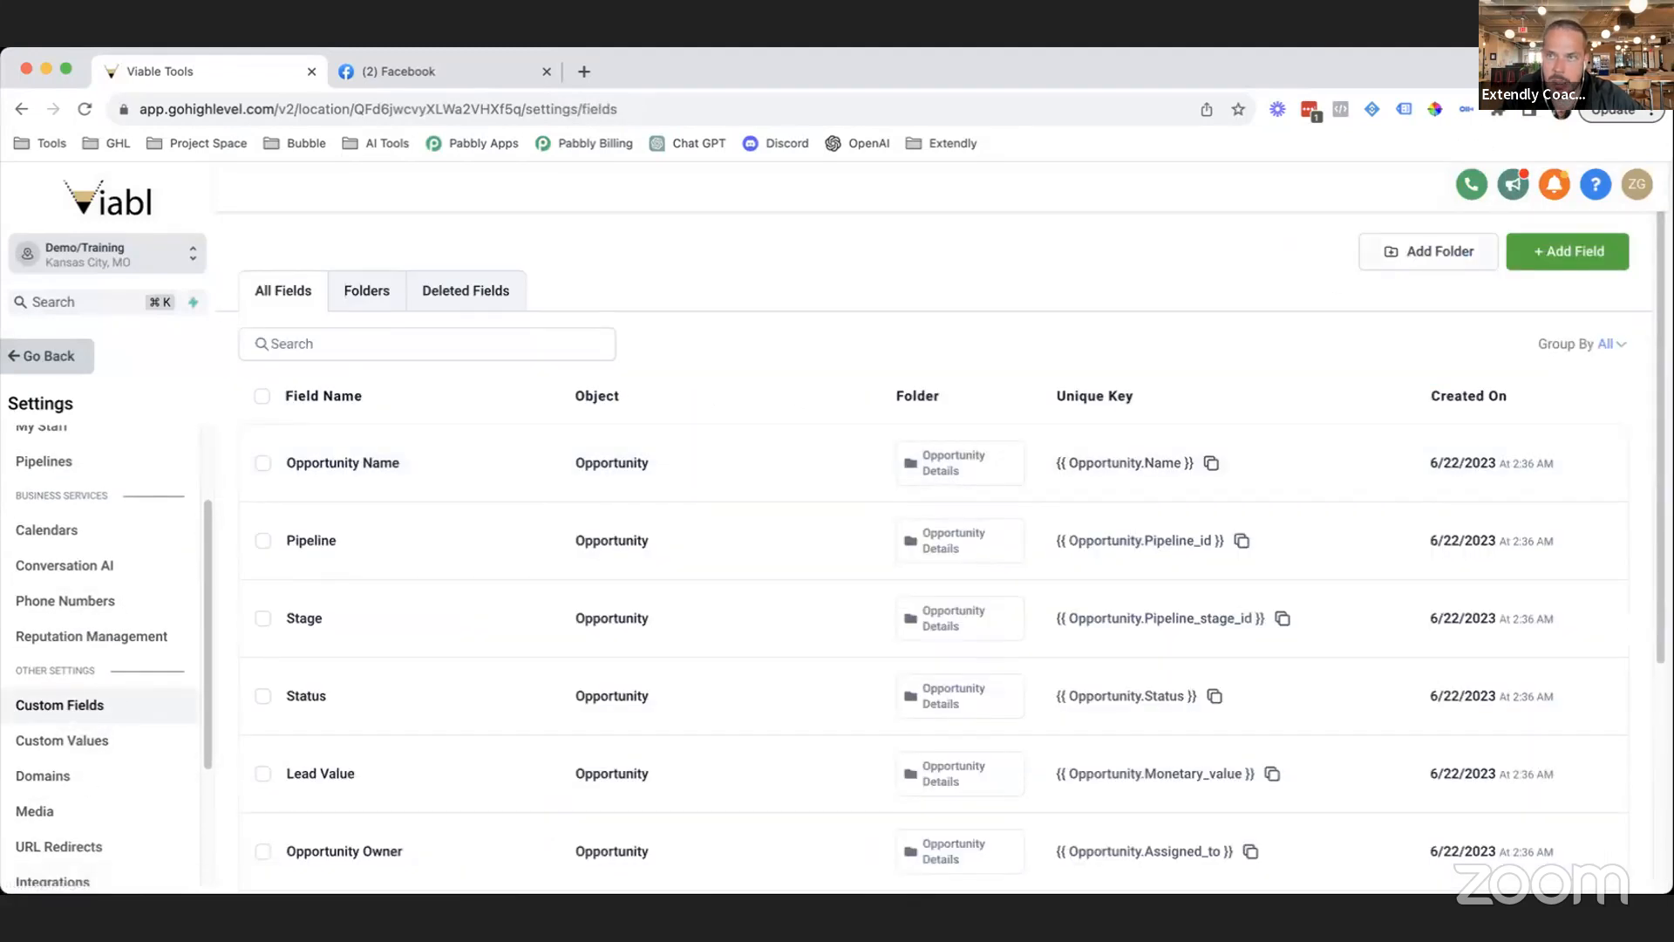
{"action": "scroll", "coordinate": [698, 610], "scroll_direction": "down", "scroll_amount": 5}
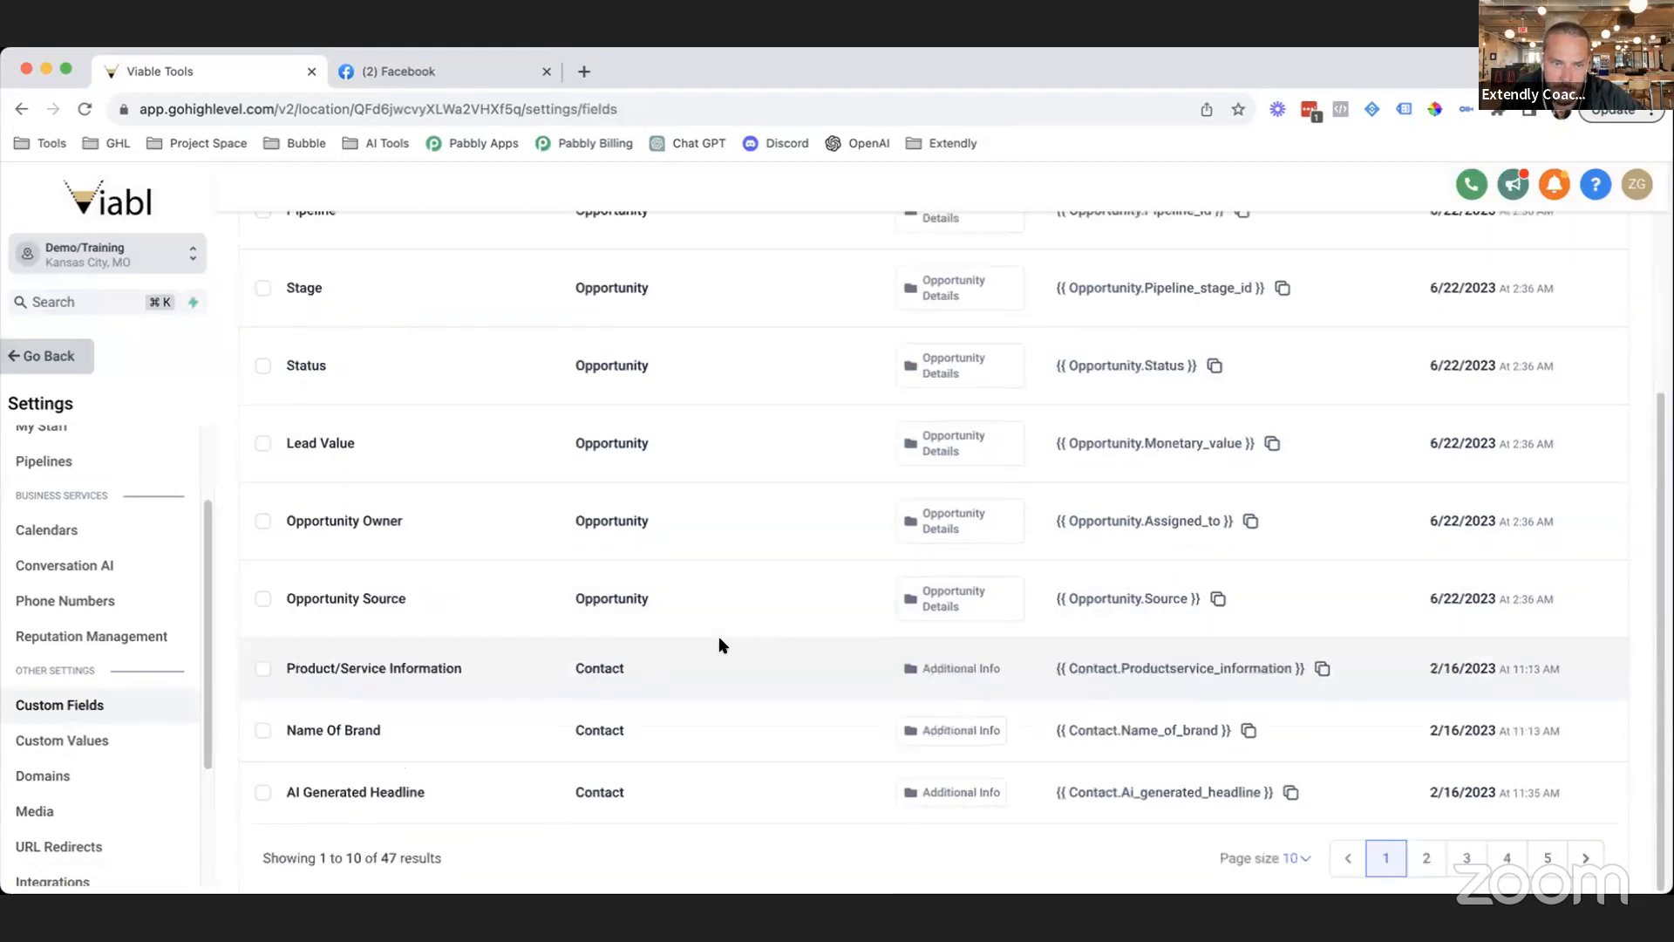
{"action": "scroll", "coordinate": [619, 383], "scroll_direction": "up", "scroll_amount": 5}
Highlight the Contact and Opportunity object types in the All Fields table's Object column.
{"action": "left_click_drag", "start_coordinate": [620, 377], "coordinate": [568, 389]}
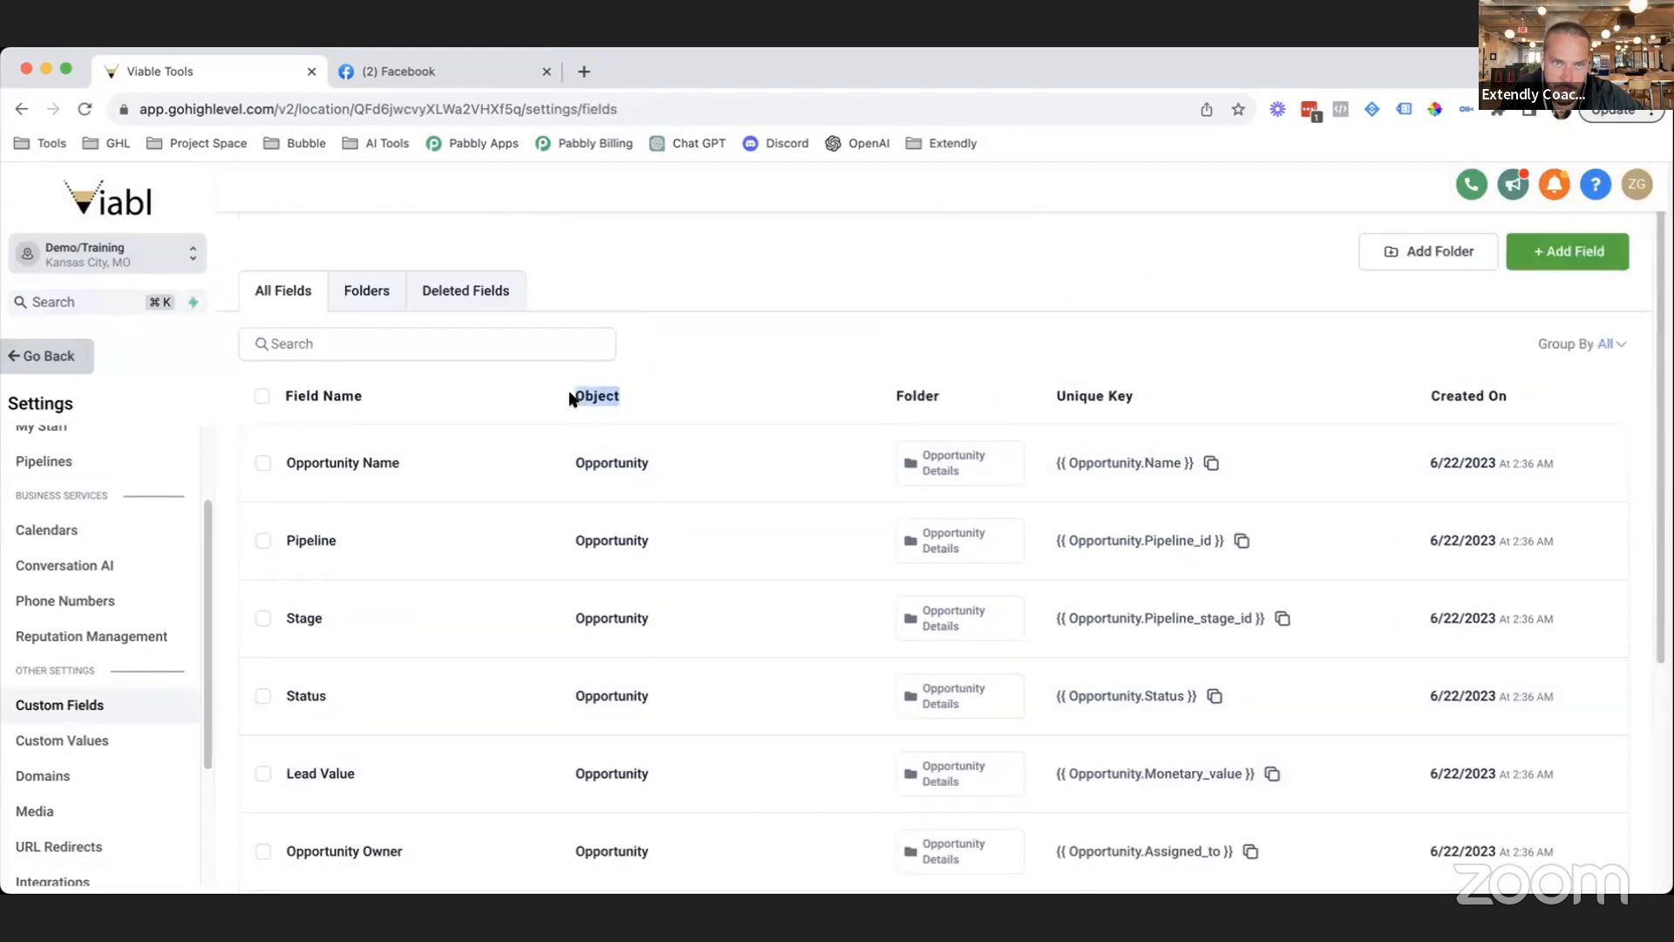
{"action": "scroll", "coordinate": [672, 635], "scroll_direction": "down", "scroll_amount": 4}
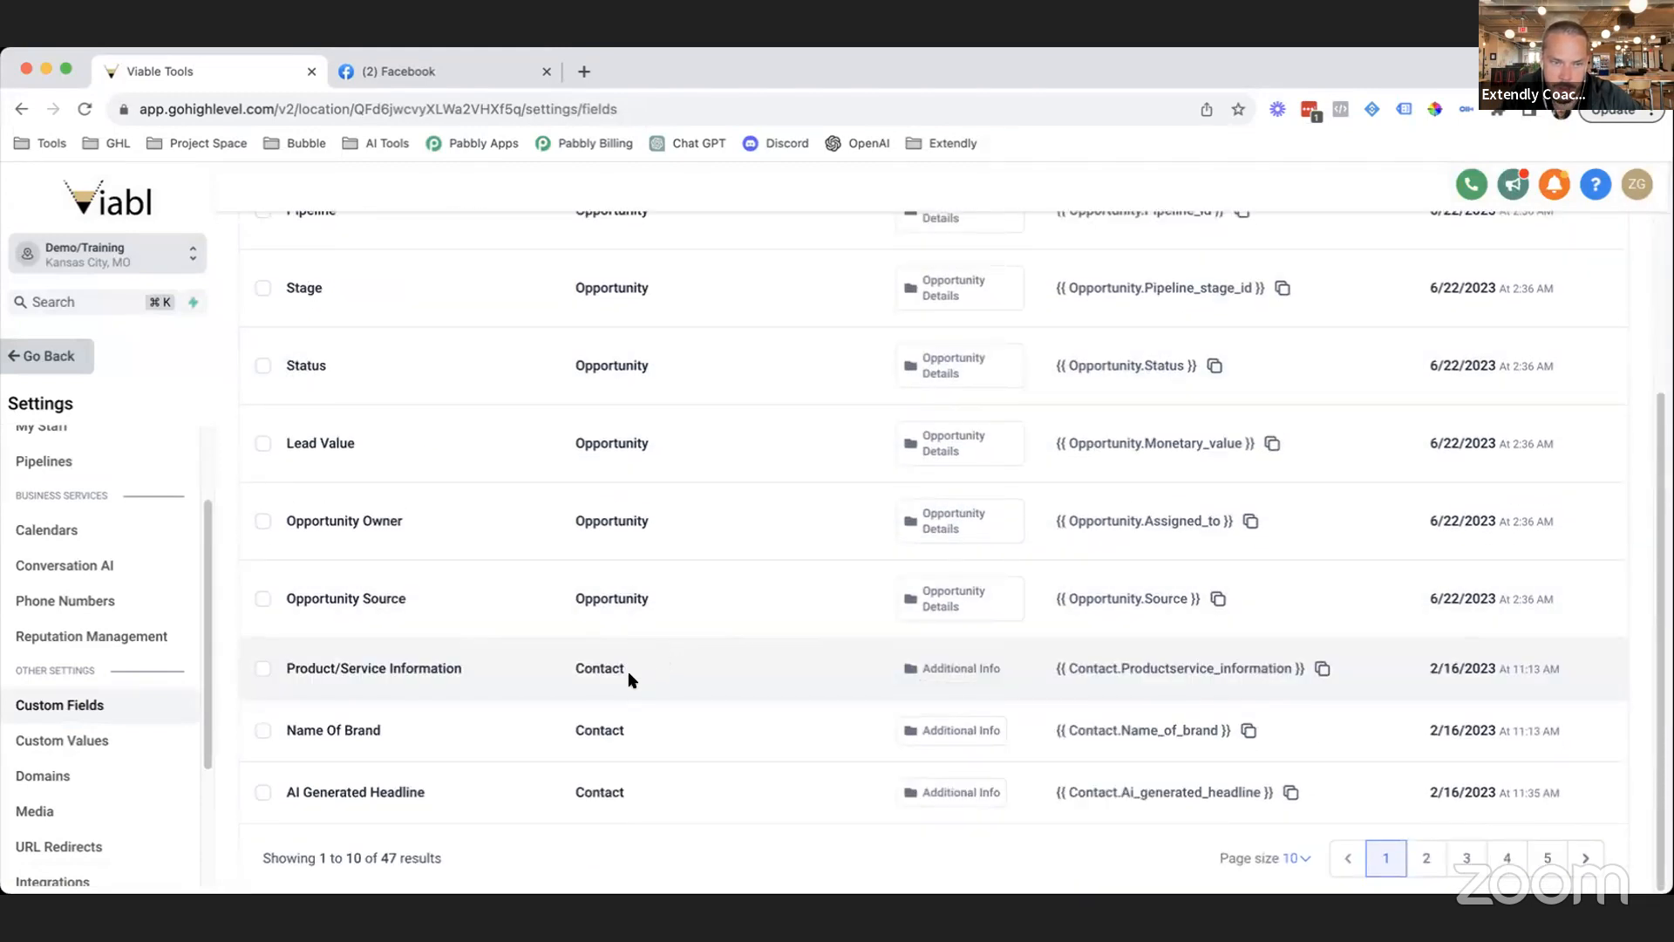
{"action": "double_click", "coordinate": [604, 664]}
{"action": "double_click", "coordinate": [597, 728]}
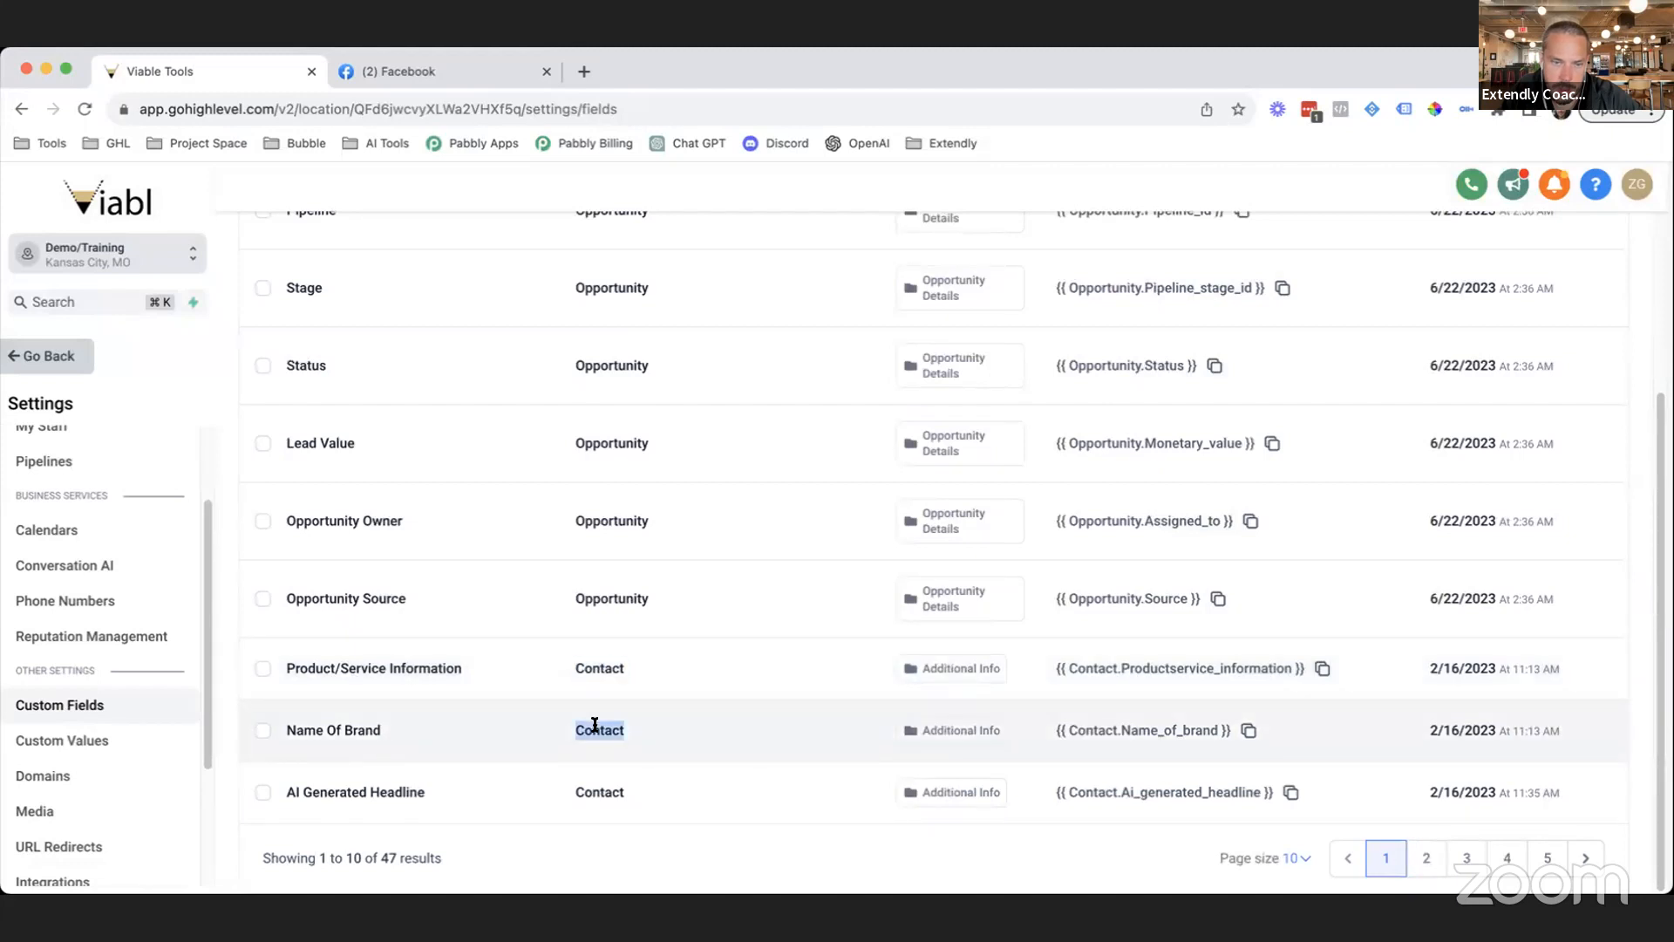
{"action": "double_click", "coordinate": [596, 790]}
{"action": "scroll", "coordinate": [721, 730], "scroll_direction": "up", "scroll_amount": 1}
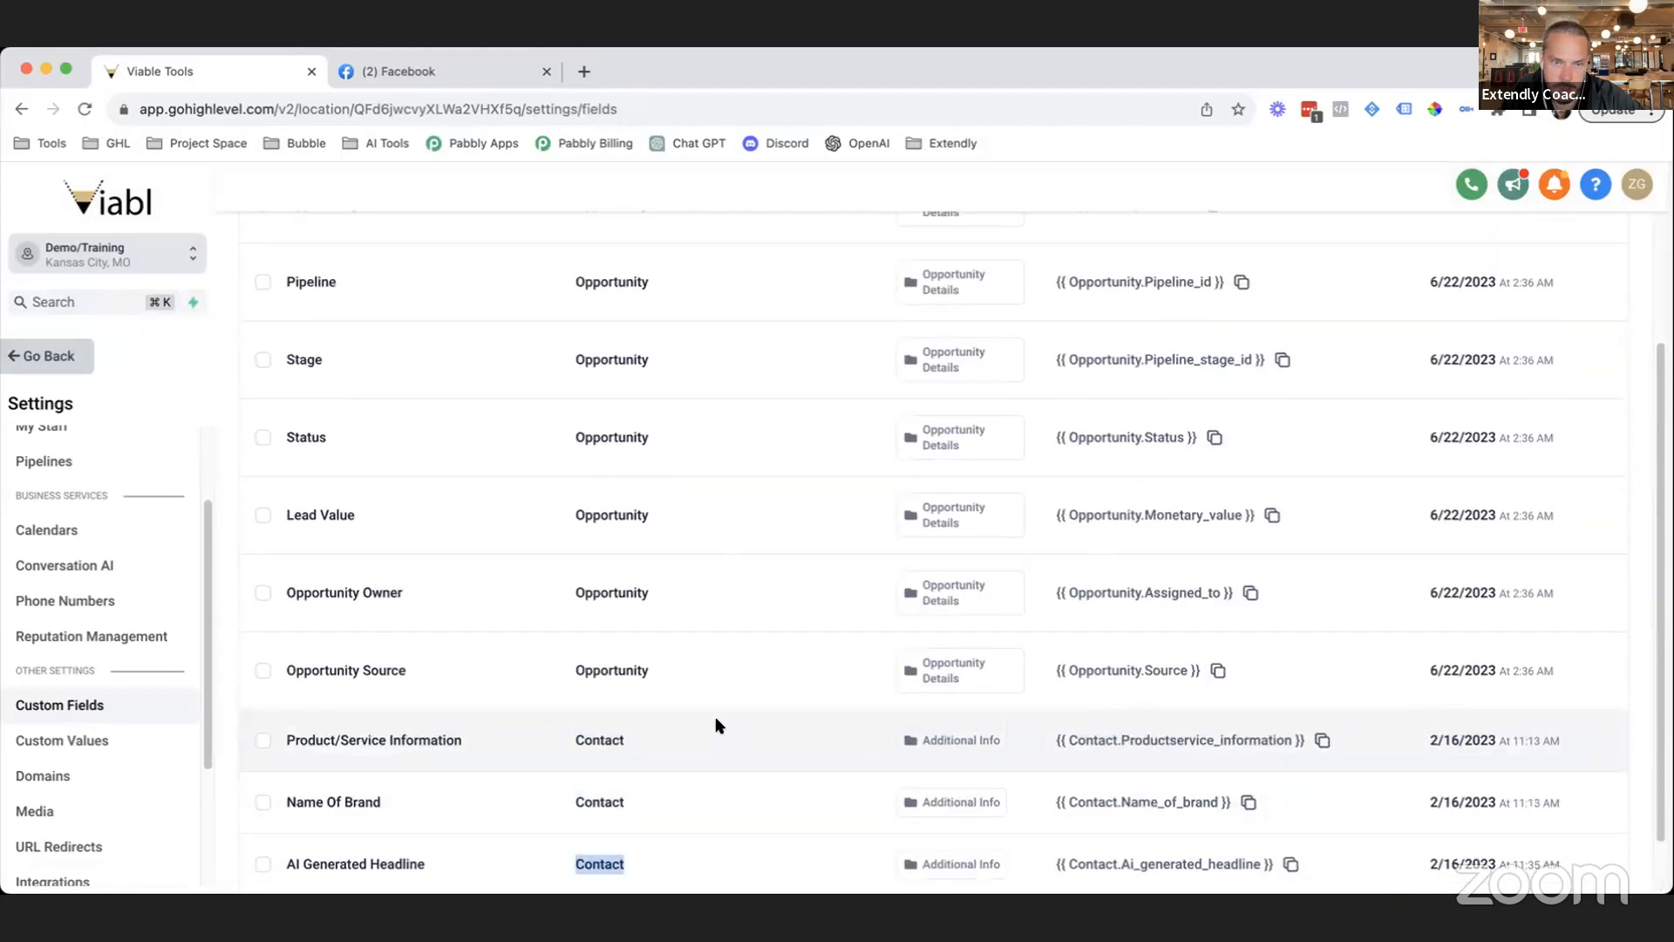
{"action": "double_click", "coordinate": [618, 683]}
{"action": "left_click", "coordinate": [600, 604]}
{"action": "double_click", "coordinate": [599, 602]}
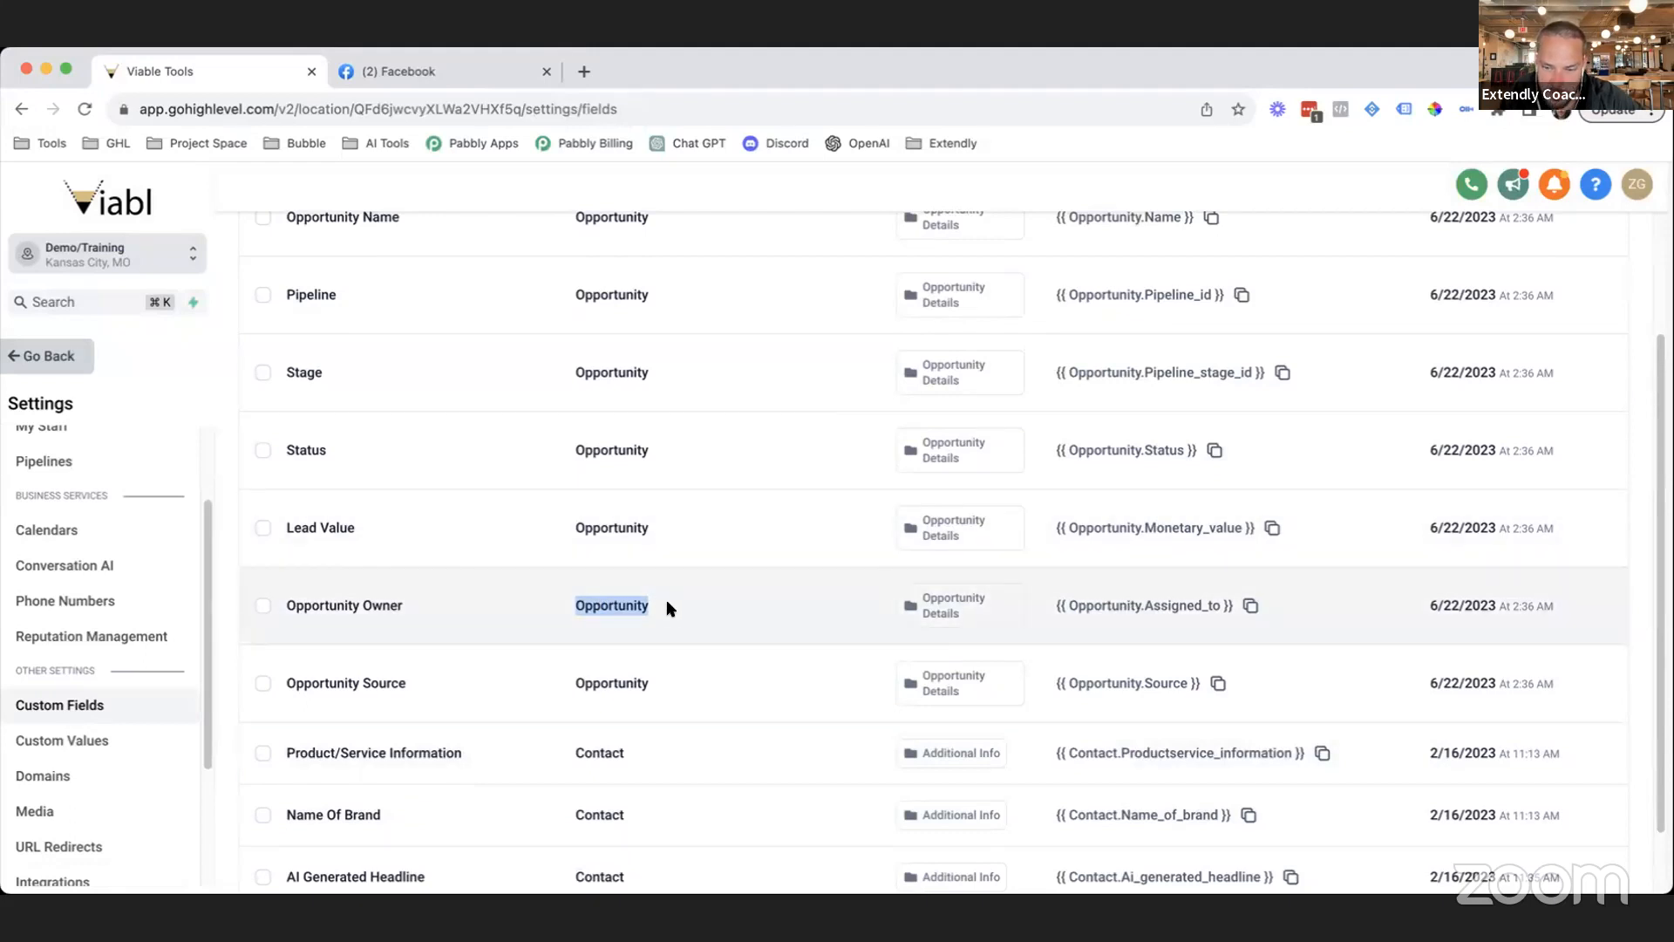
{"action": "scroll", "coordinate": [1304, 741], "scroll_direction": "down", "scroll_amount": 2}
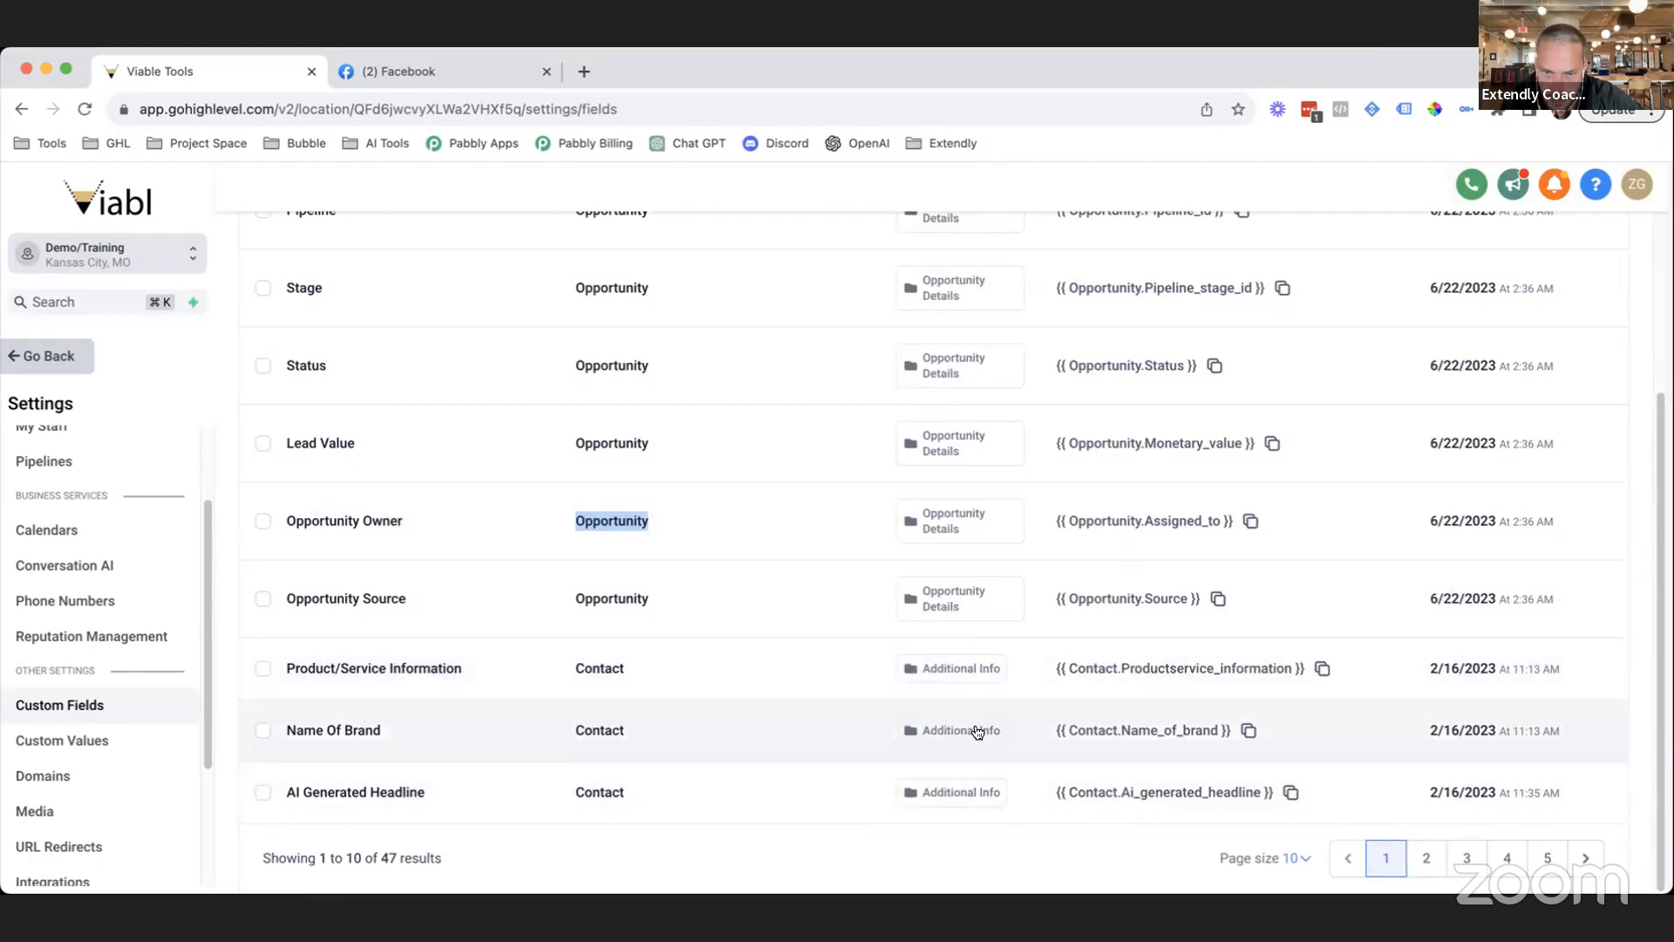
Select and copy the Name Of Brand field's unique key.
{"action": "double_click", "coordinate": [612, 728]}
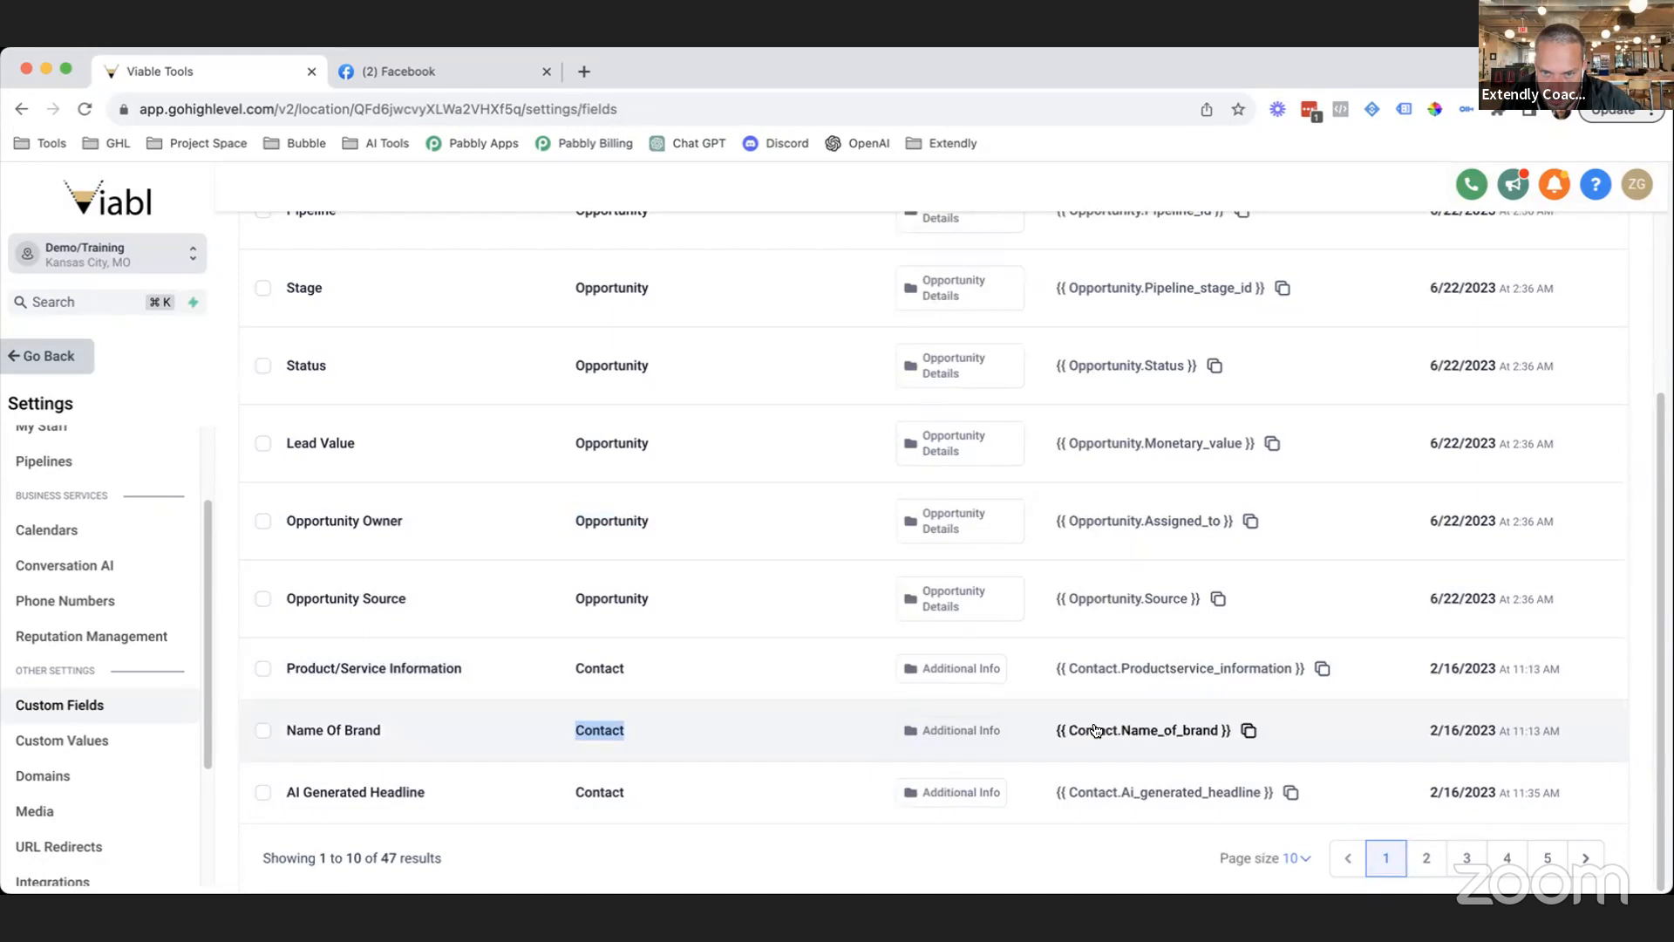
{"action": "double_click", "coordinate": [1079, 735]}
{"action": "left_click_drag", "start_coordinate": [1122, 735], "coordinate": [1218, 735]}
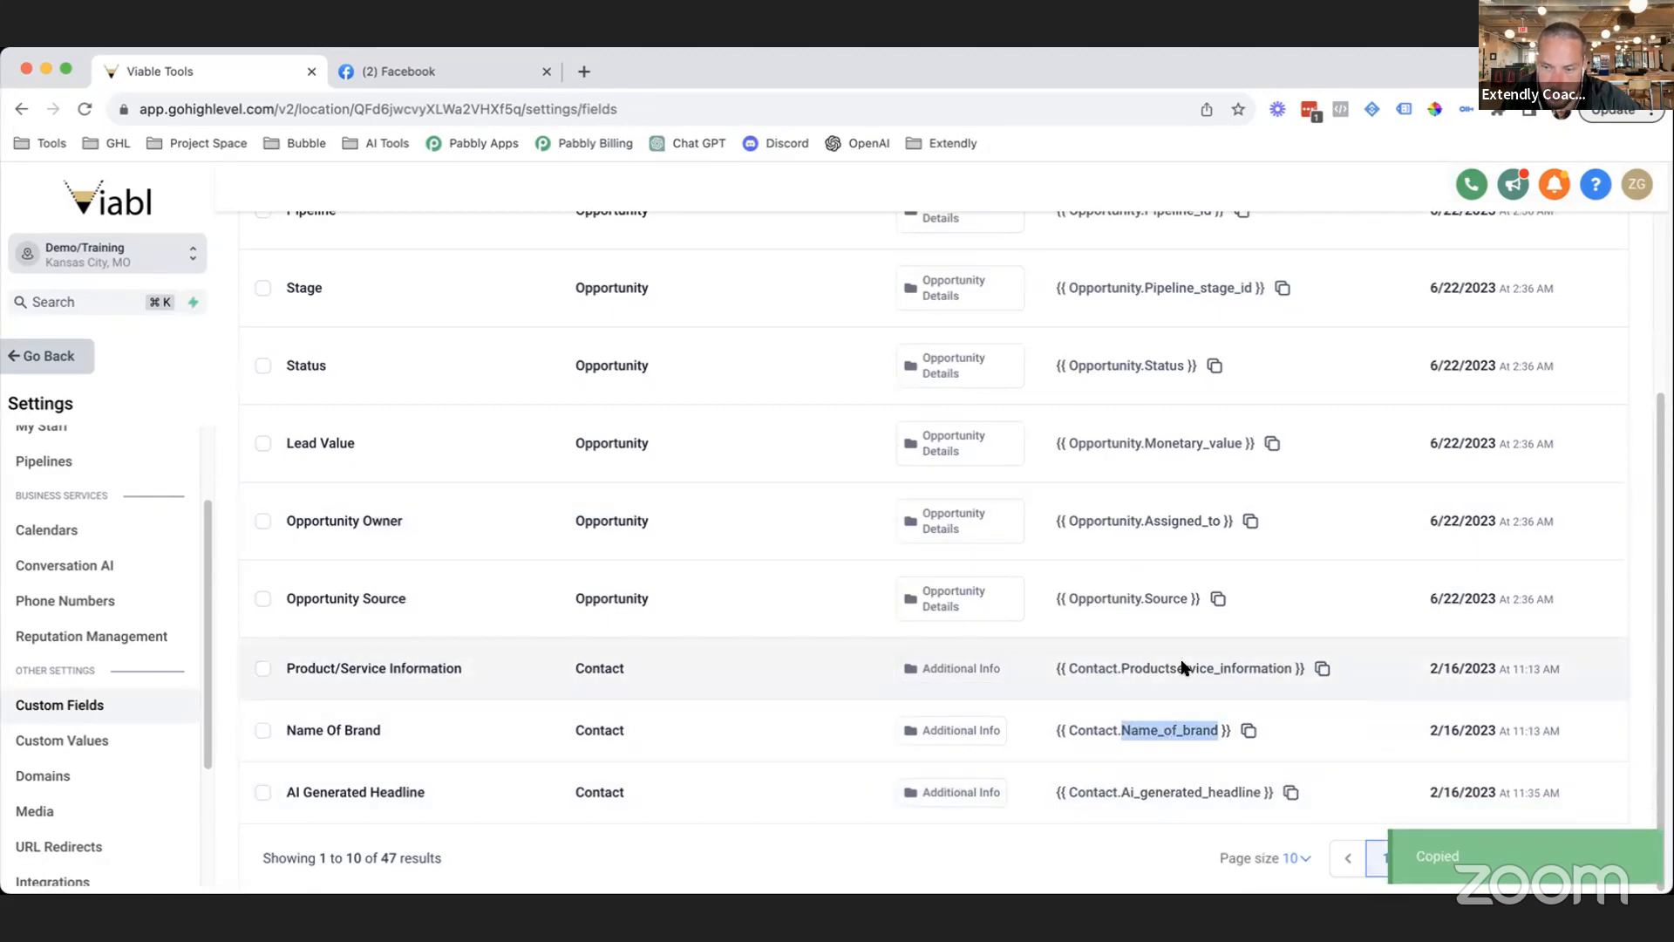
{"action": "left_click_drag", "start_coordinate": [1142, 600], "coordinate": [1190, 606]}
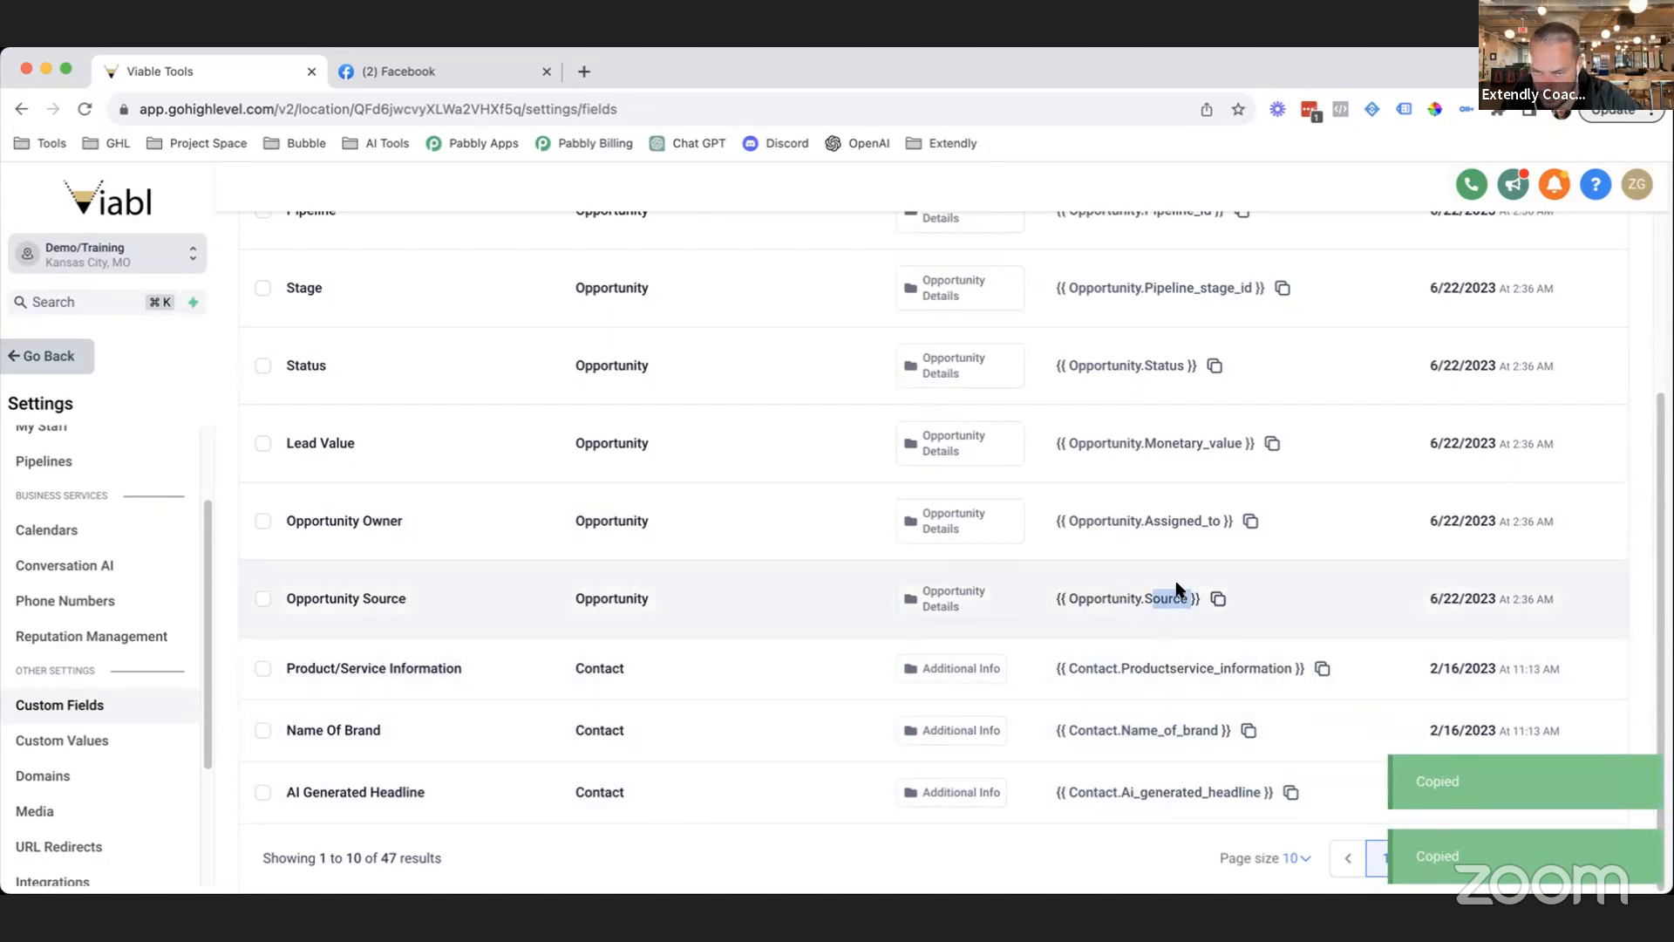
{"action": "left_click", "coordinate": [1066, 733]}
{"action": "double_click", "coordinate": [1122, 733]}
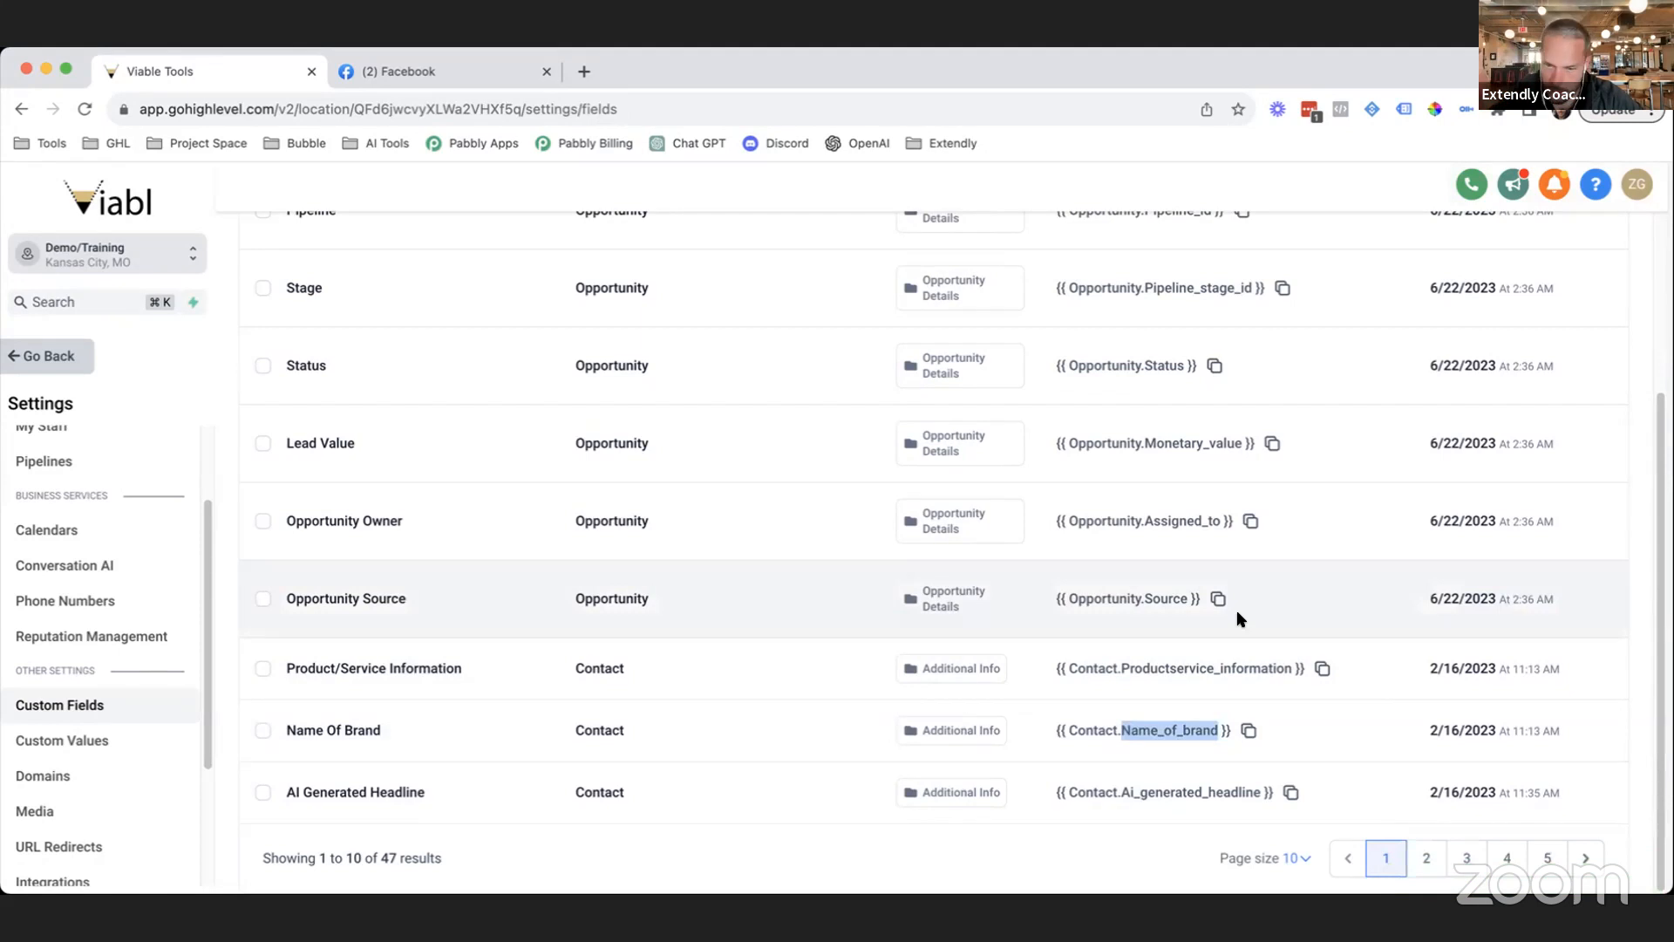
Select and copy the Opportunity Name field's unique key.
{"action": "scroll", "coordinate": [1214, 695], "scroll_direction": "up", "scroll_amount": 1}
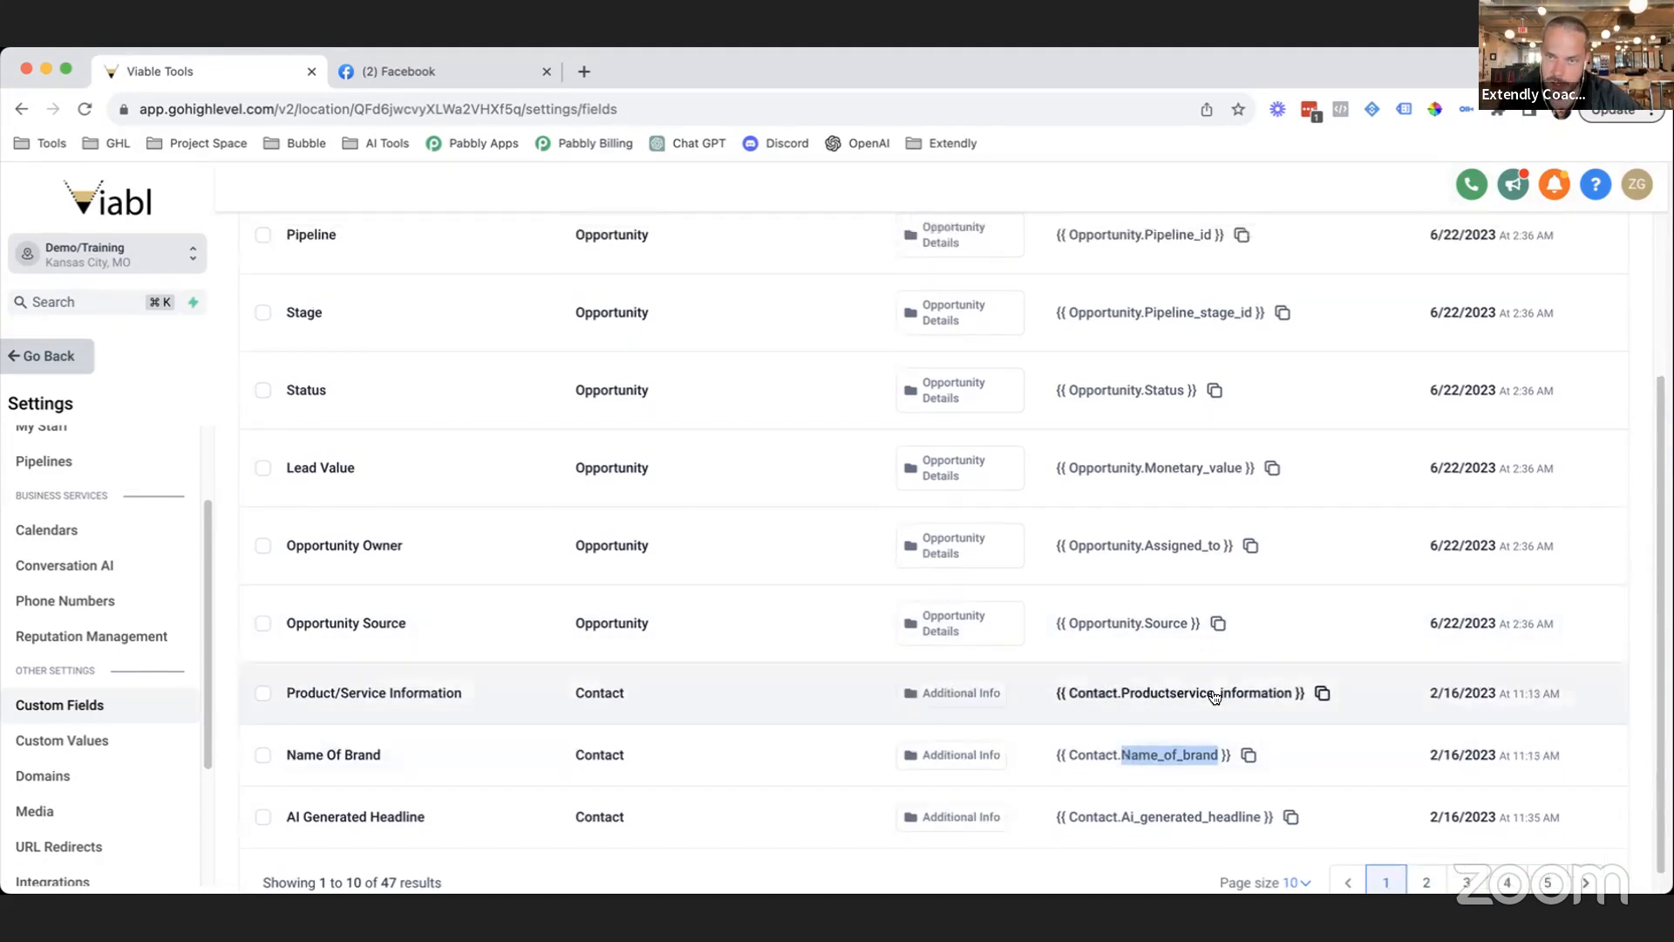
{"action": "scroll", "coordinate": [1161, 515], "scroll_direction": "up", "scroll_amount": 5}
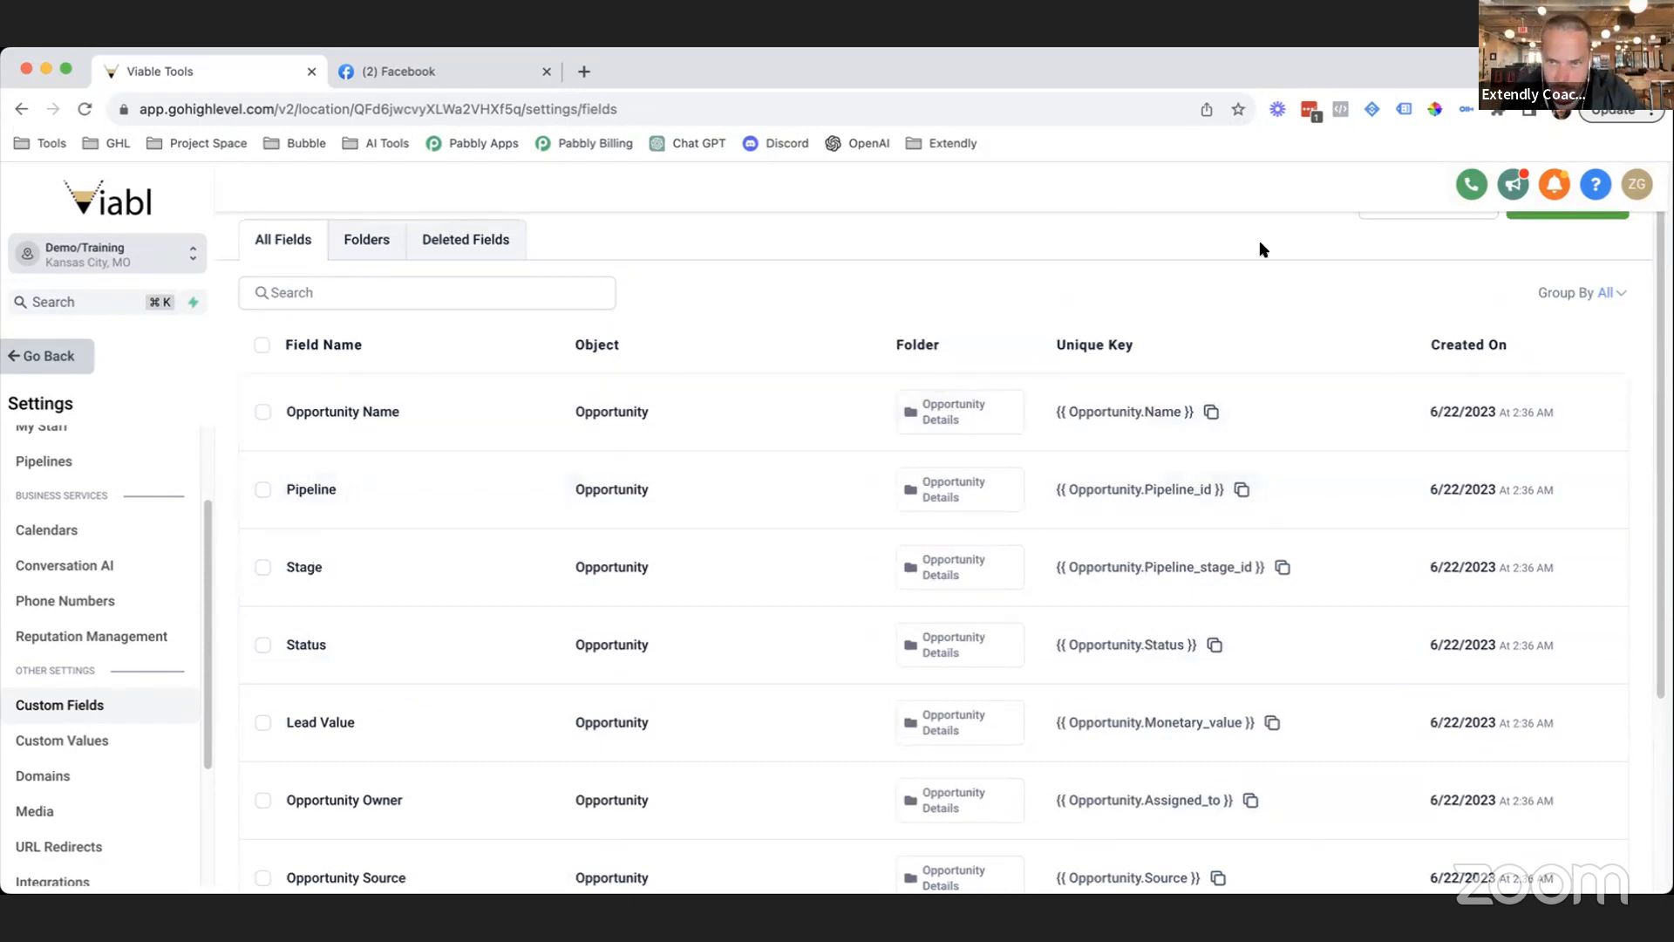
{"action": "left_click_drag", "start_coordinate": [1192, 411], "coordinate": [1058, 412]}
{"action": "left_click", "coordinate": [1263, 307]}
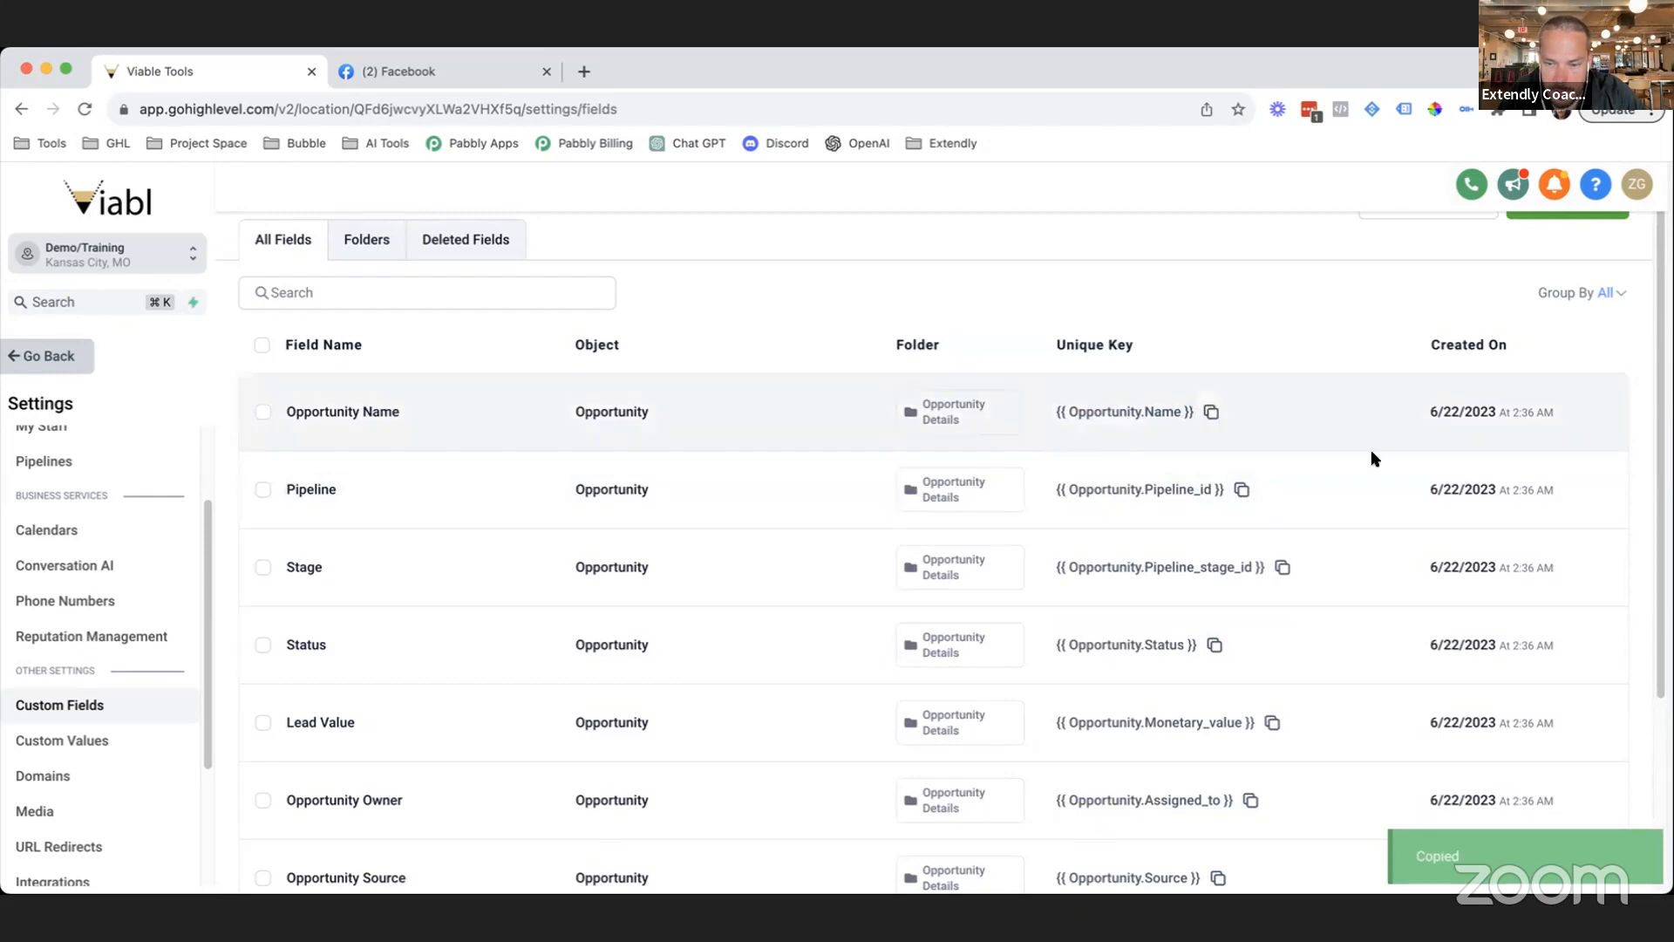
{"action": "scroll", "coordinate": [1371, 456], "scroll_direction": "down", "scroll_amount": 1}
{"action": "scroll", "coordinate": [1338, 348], "scroll_direction": "up", "scroll_amount": 2}
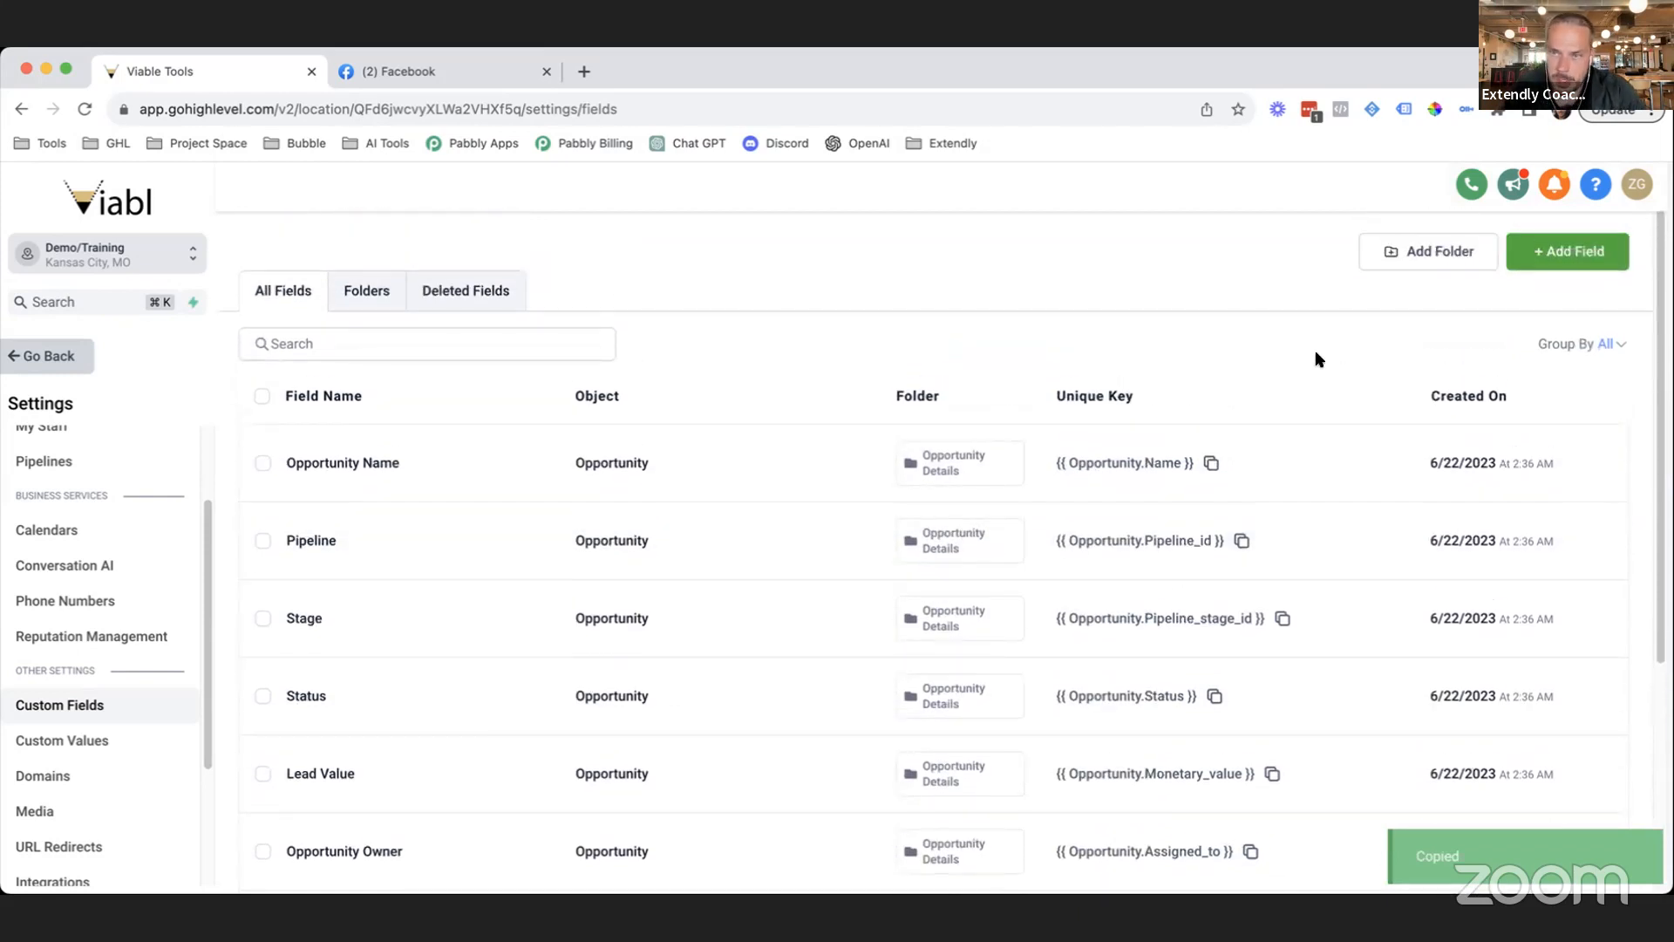
{"action": "scroll", "coordinate": [1000, 505], "scroll_direction": "down", "scroll_amount": 4}
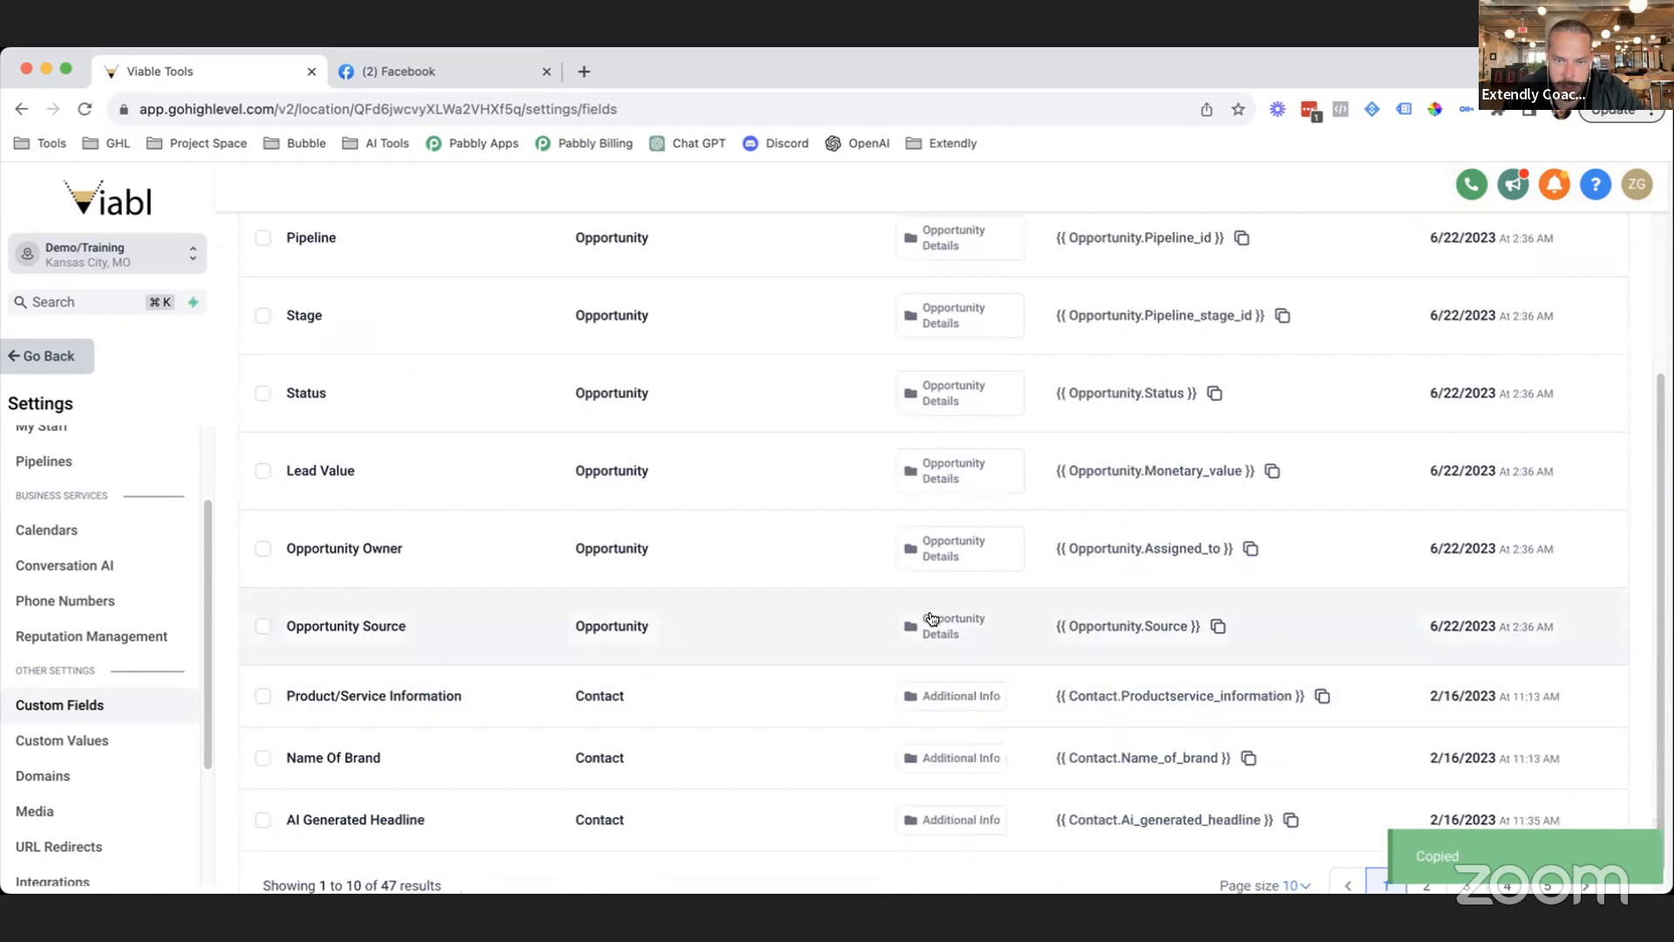
{"action": "scroll", "coordinate": [994, 436], "scroll_direction": "up", "scroll_amount": 4}
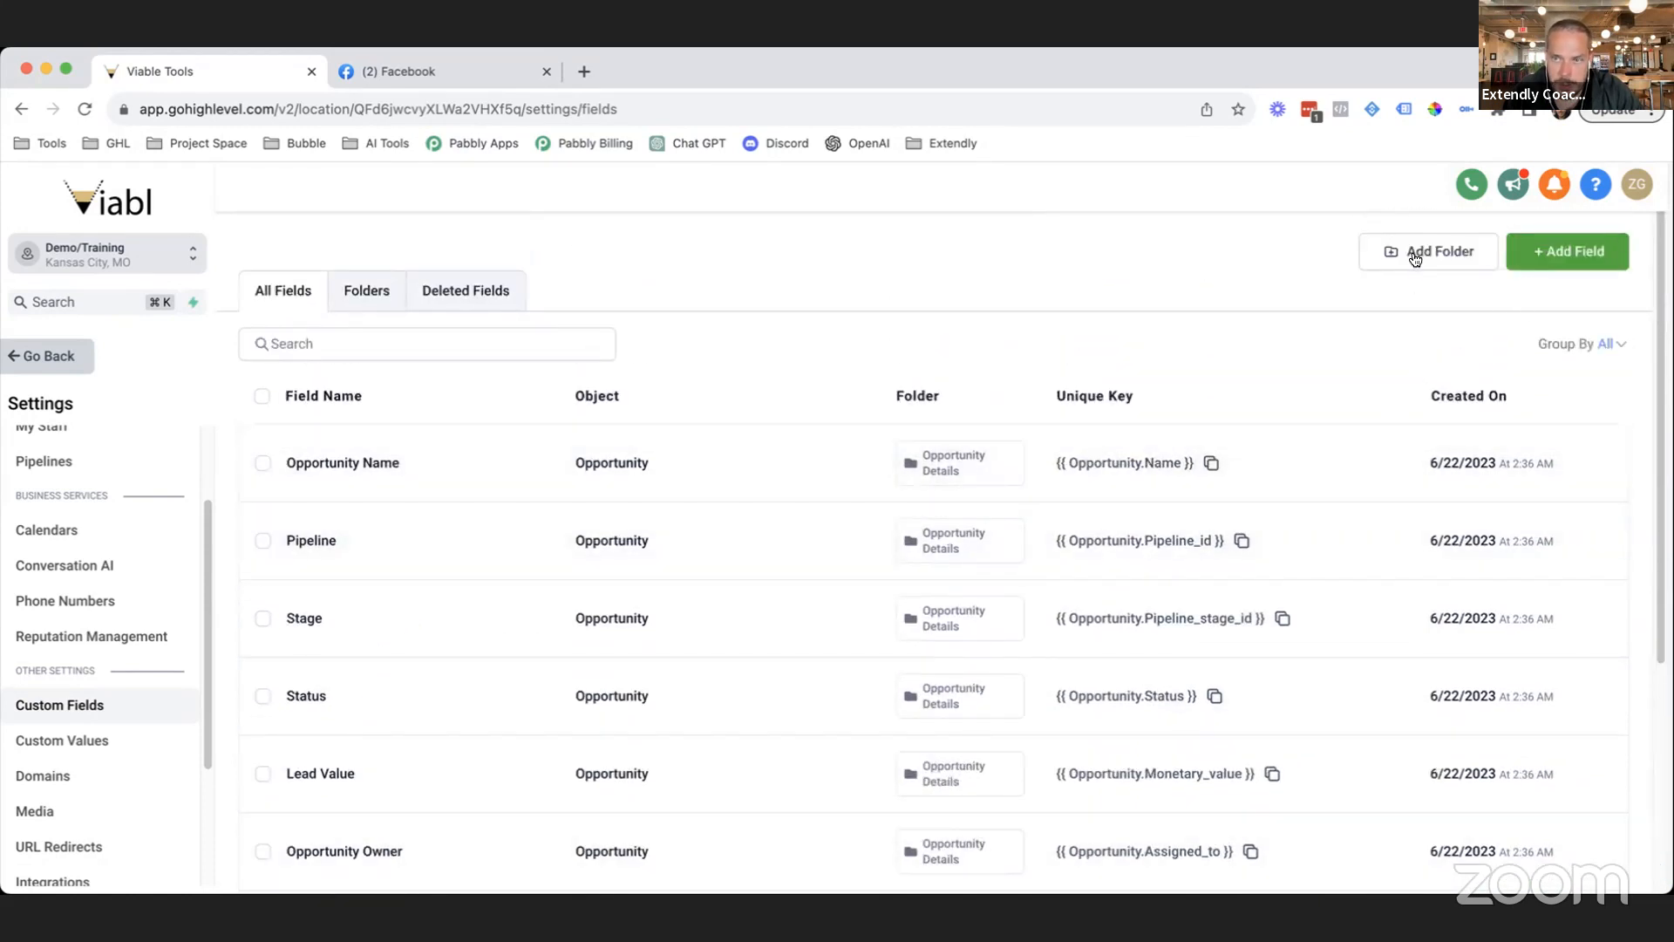
{"action": "left_click", "coordinate": [1421, 252]}
Save a folder named TEST for the Opportunity object, then start a multi-select dropdown field.
{"action": "left_click", "coordinate": [769, 565]}
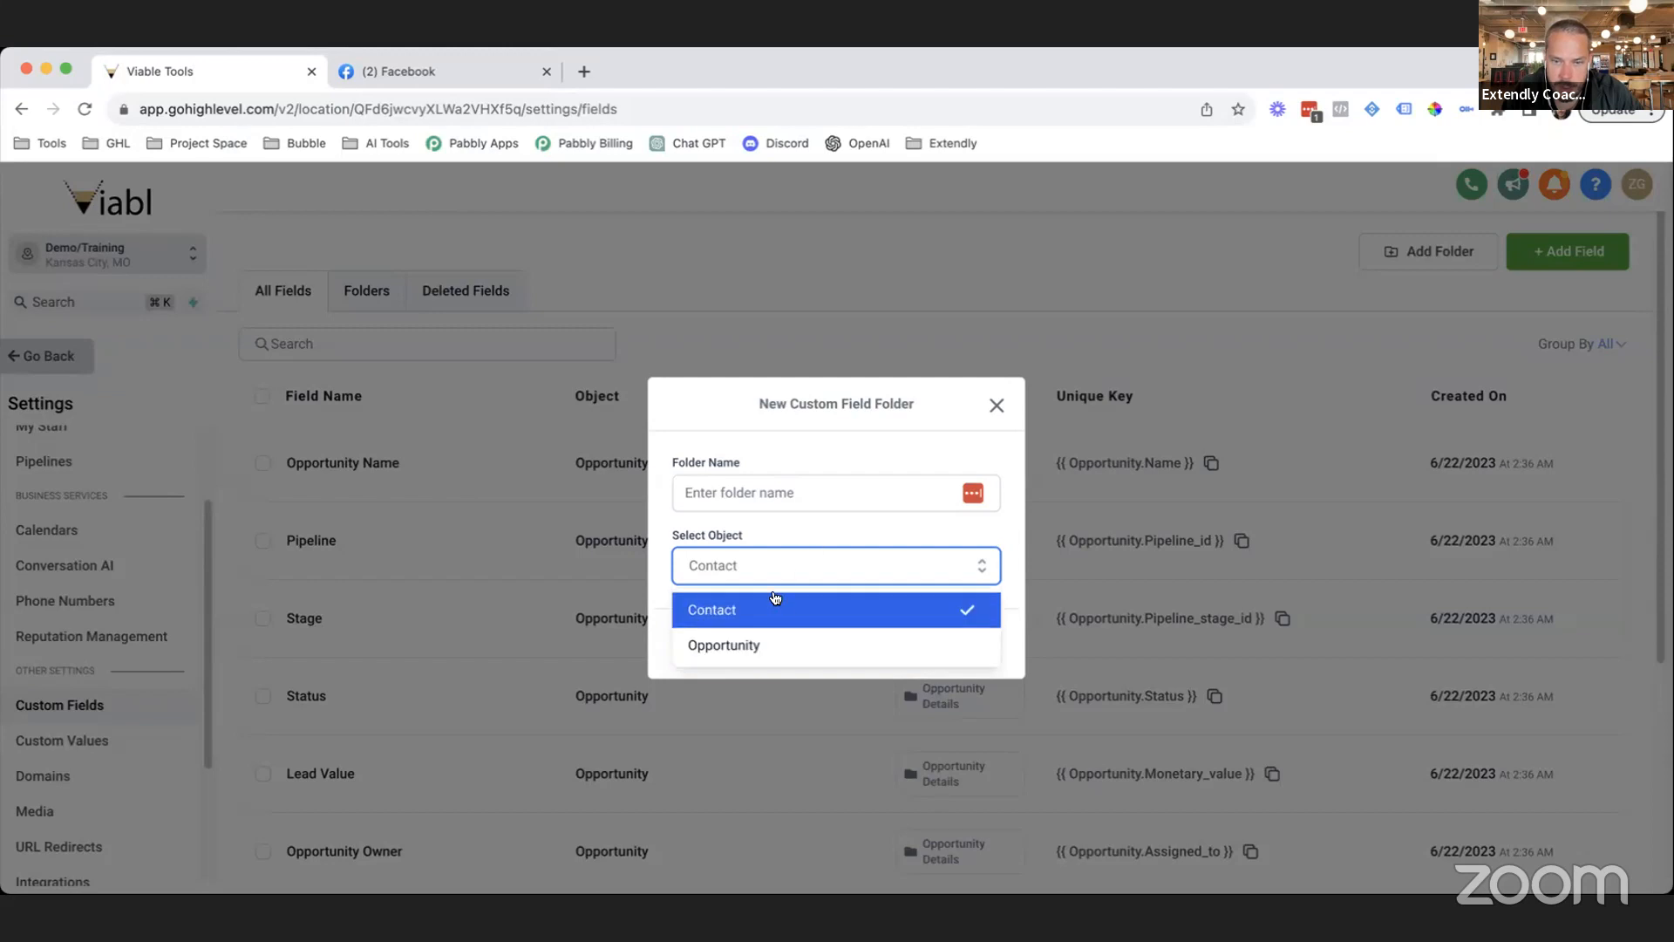
{"action": "left_click", "coordinate": [765, 650]}
{"action": "left_click", "coordinate": [759, 492]}
{"action": "type", "text": "TEST"}
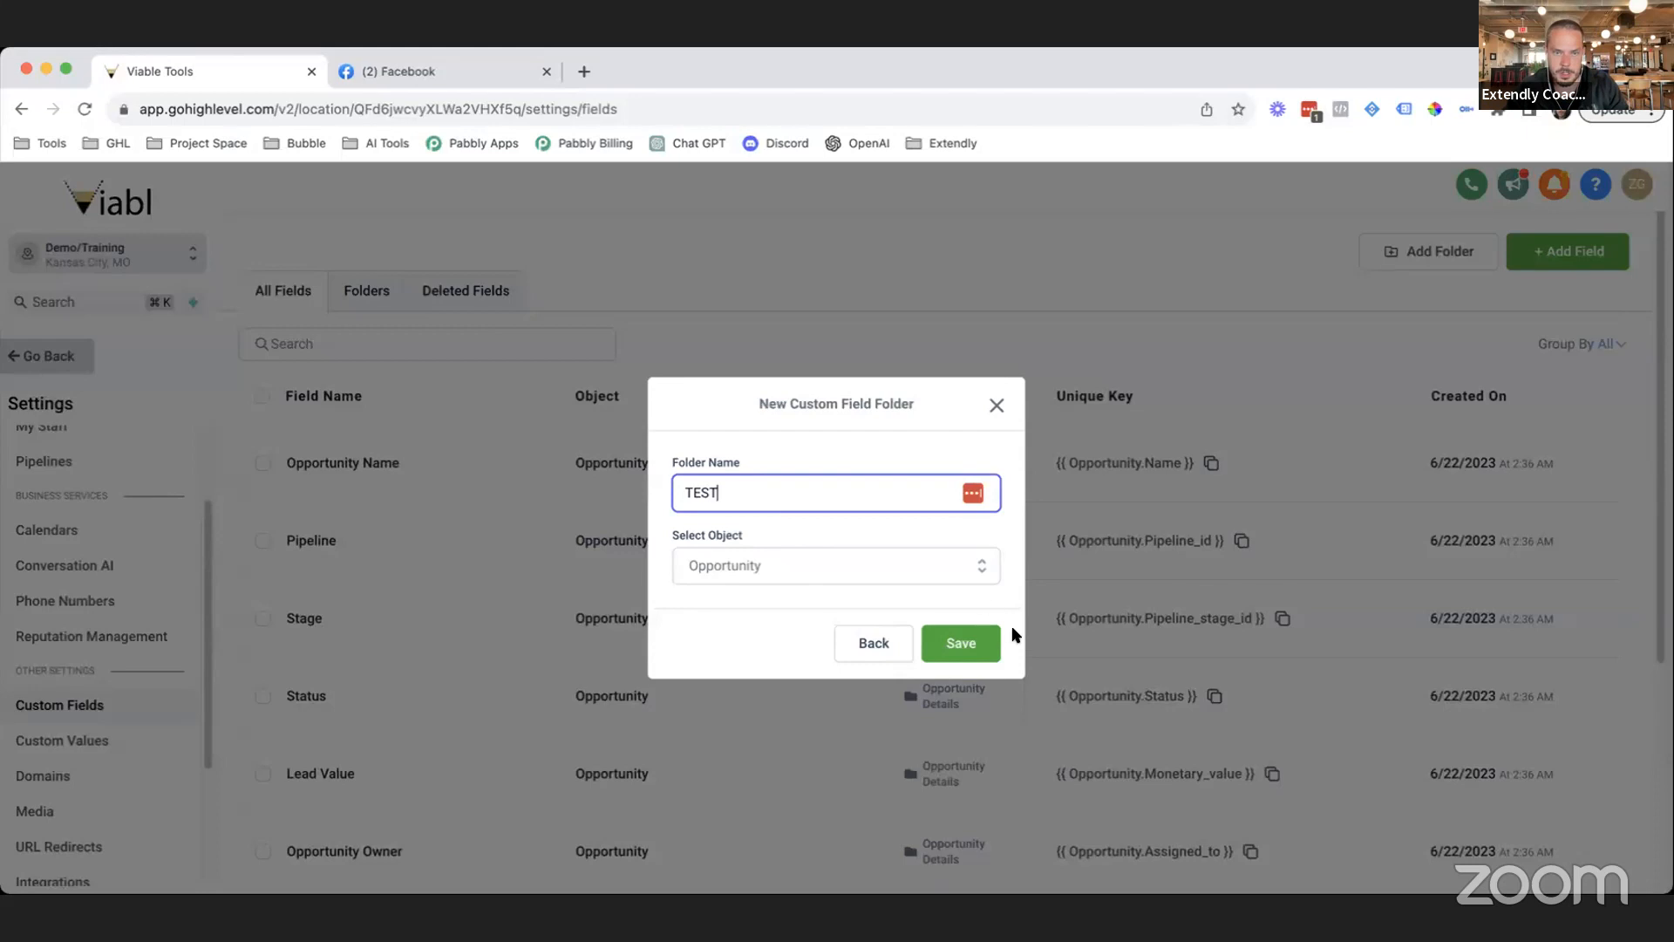
{"action": "left_click", "coordinate": [973, 642]}
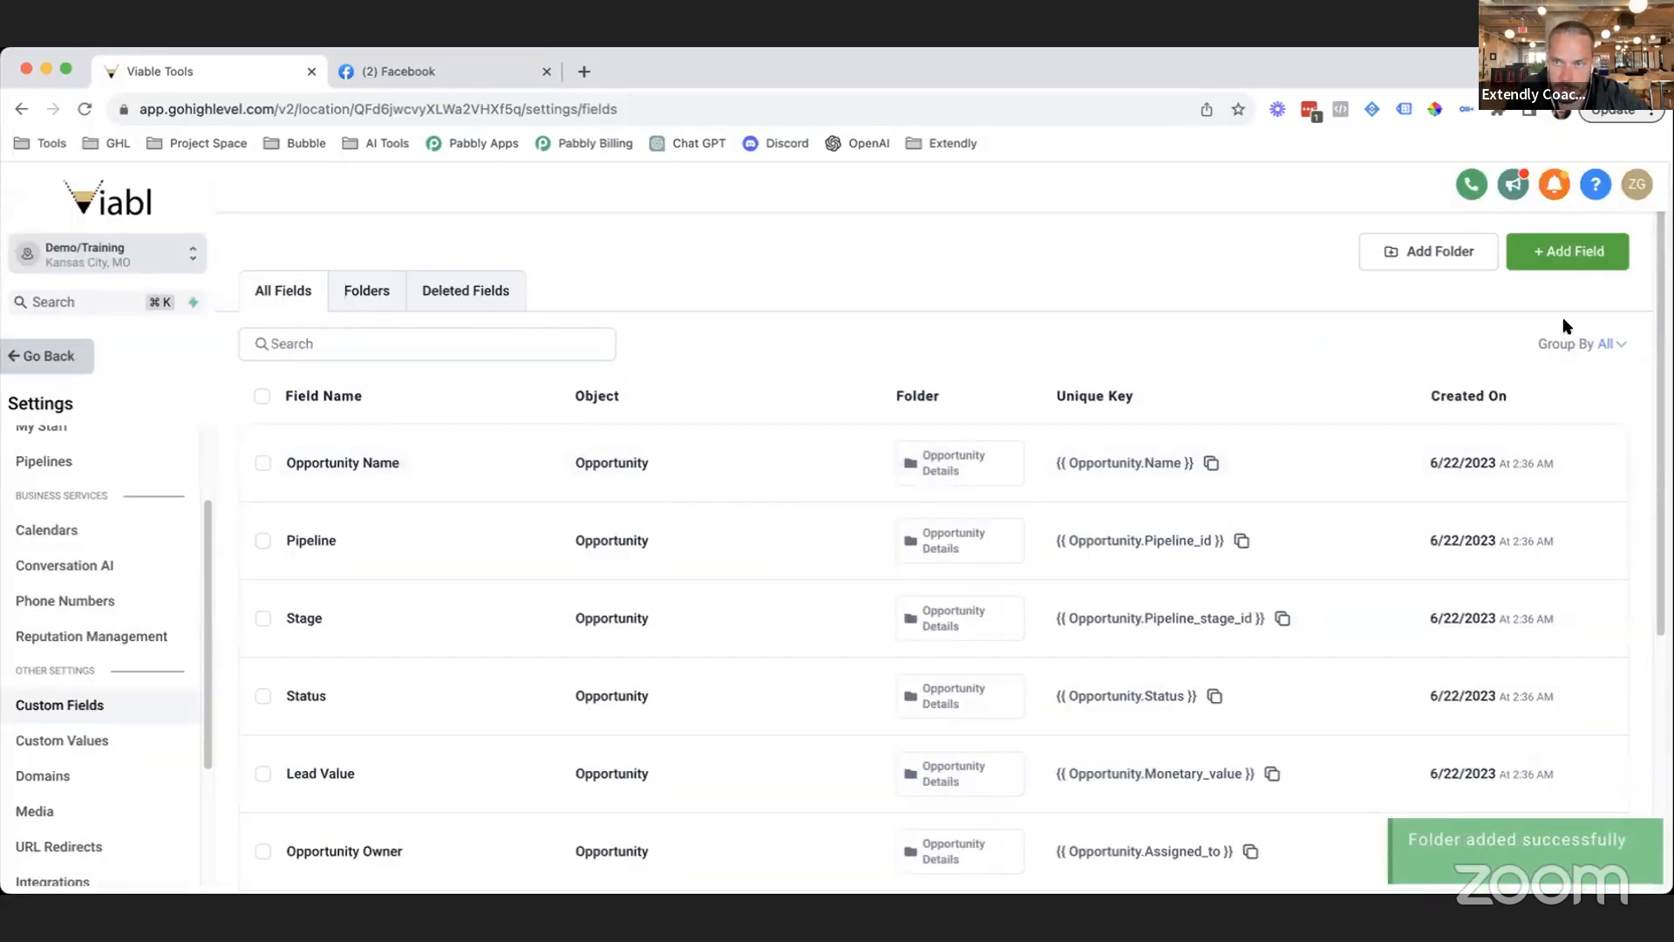
{"action": "left_click", "coordinate": [1567, 260]}
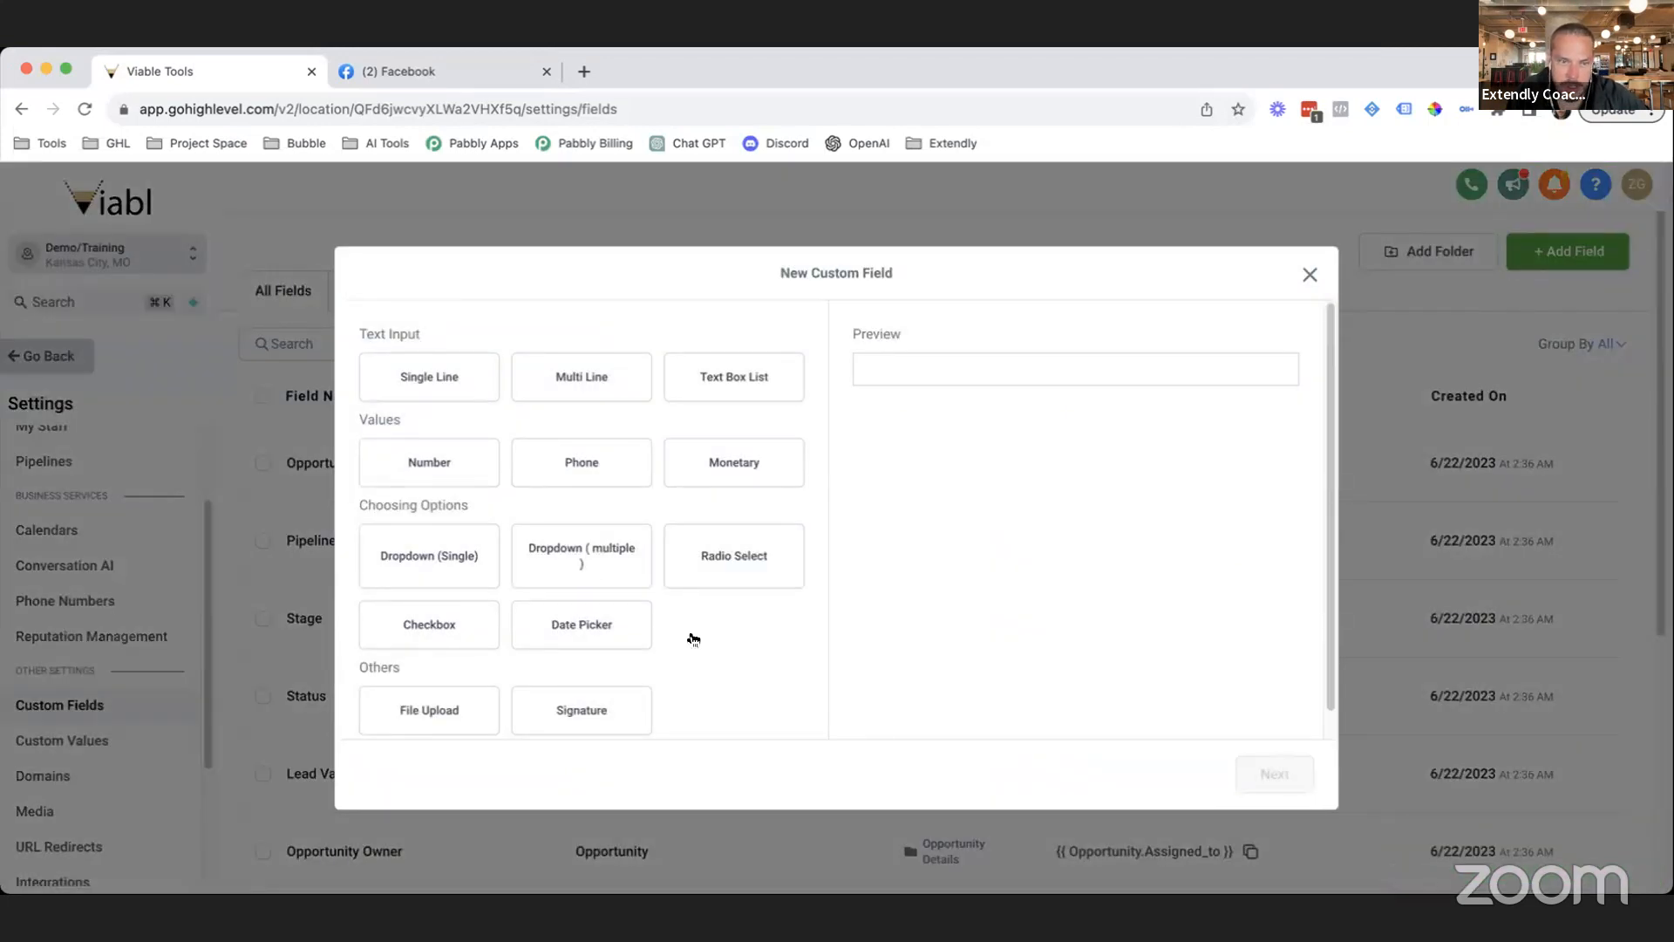
{"action": "left_click", "coordinate": [584, 575]}
Name the dropdown field 'Type of Fence' and assign it to the Opportunity object.
{"action": "left_click", "coordinate": [987, 419]}
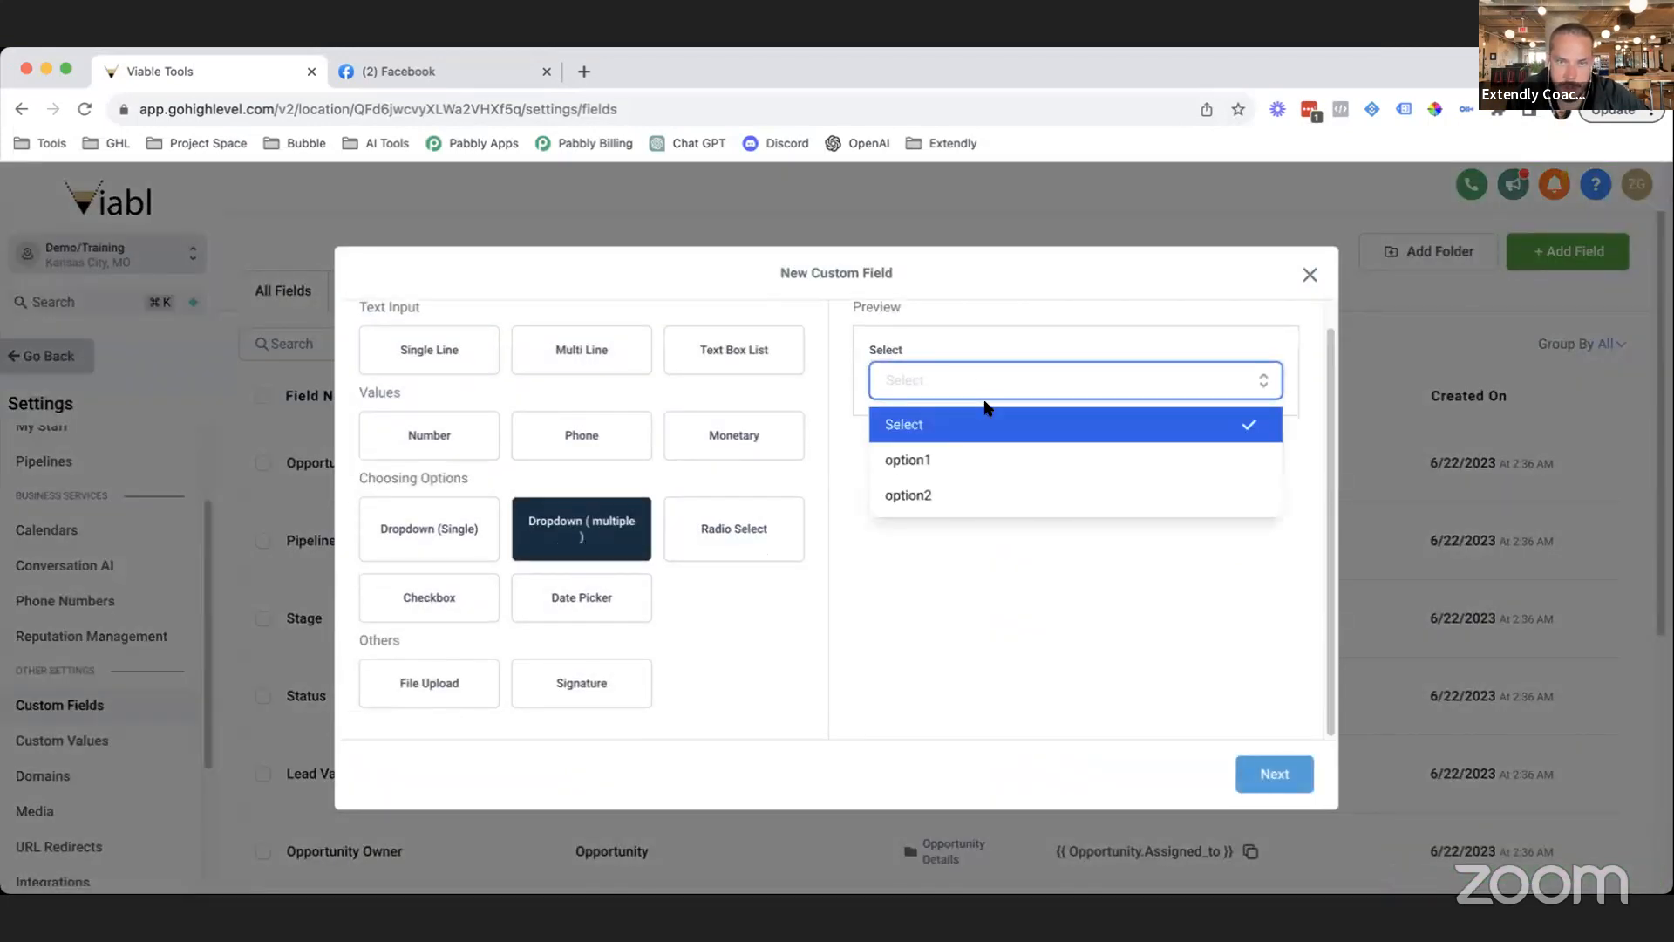
{"action": "left_click", "coordinate": [1004, 657]}
{"action": "left_click", "coordinate": [1273, 770]}
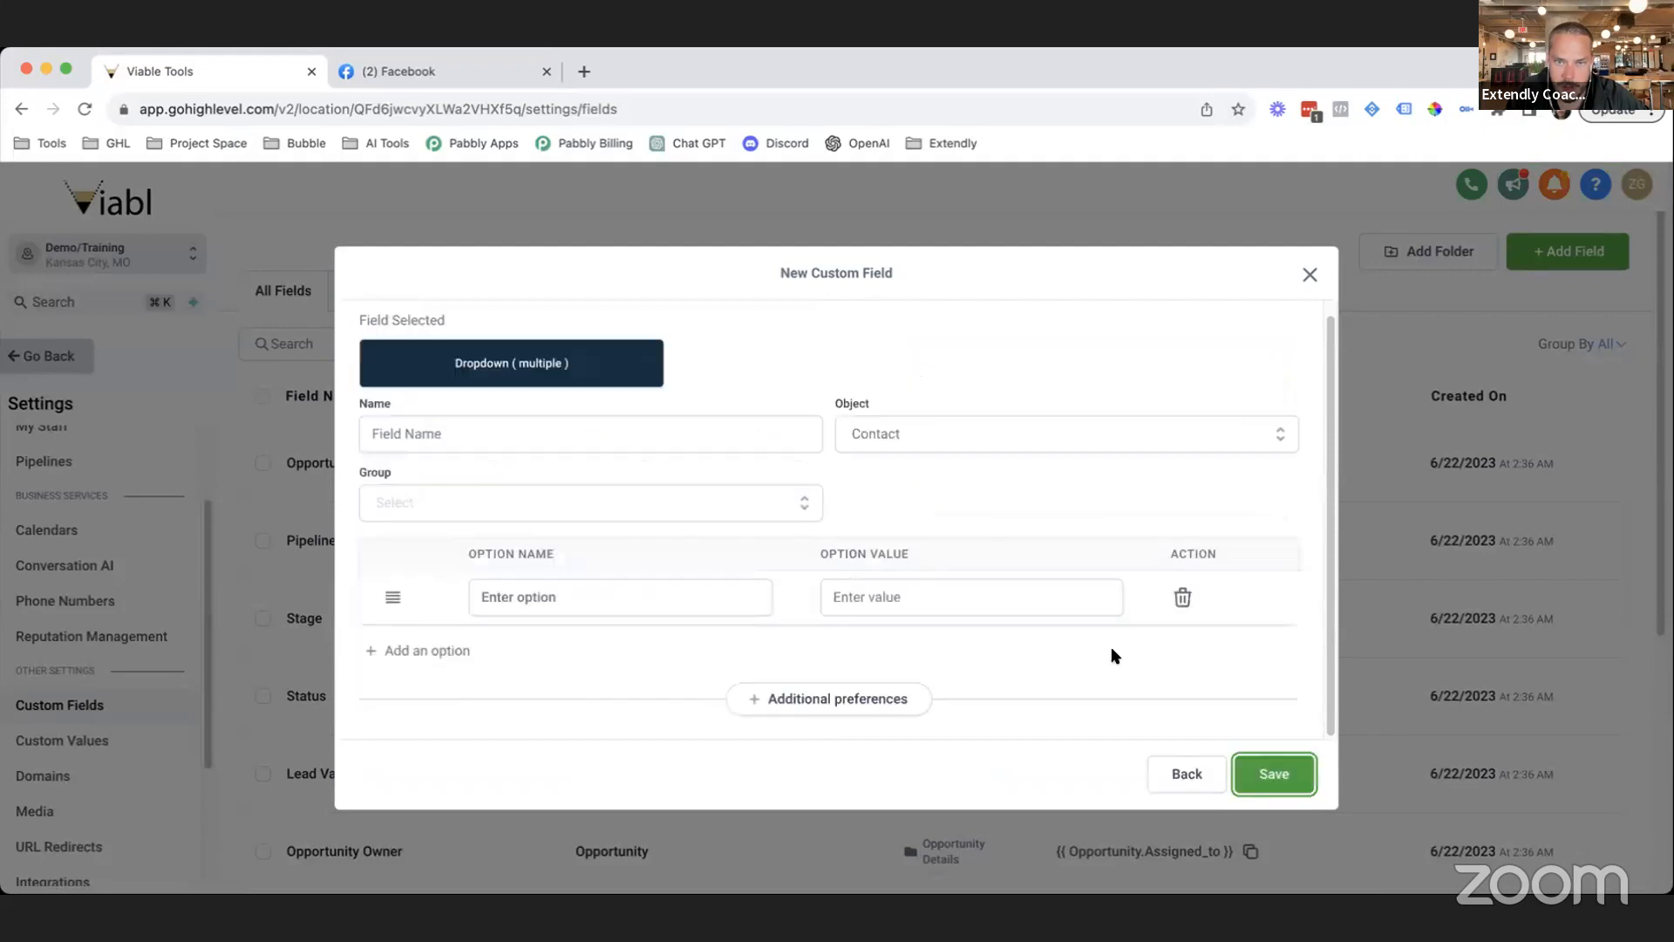
{"action": "left_click", "coordinate": [441, 430]}
{"action": "type", "text": "Type of Fenc"}
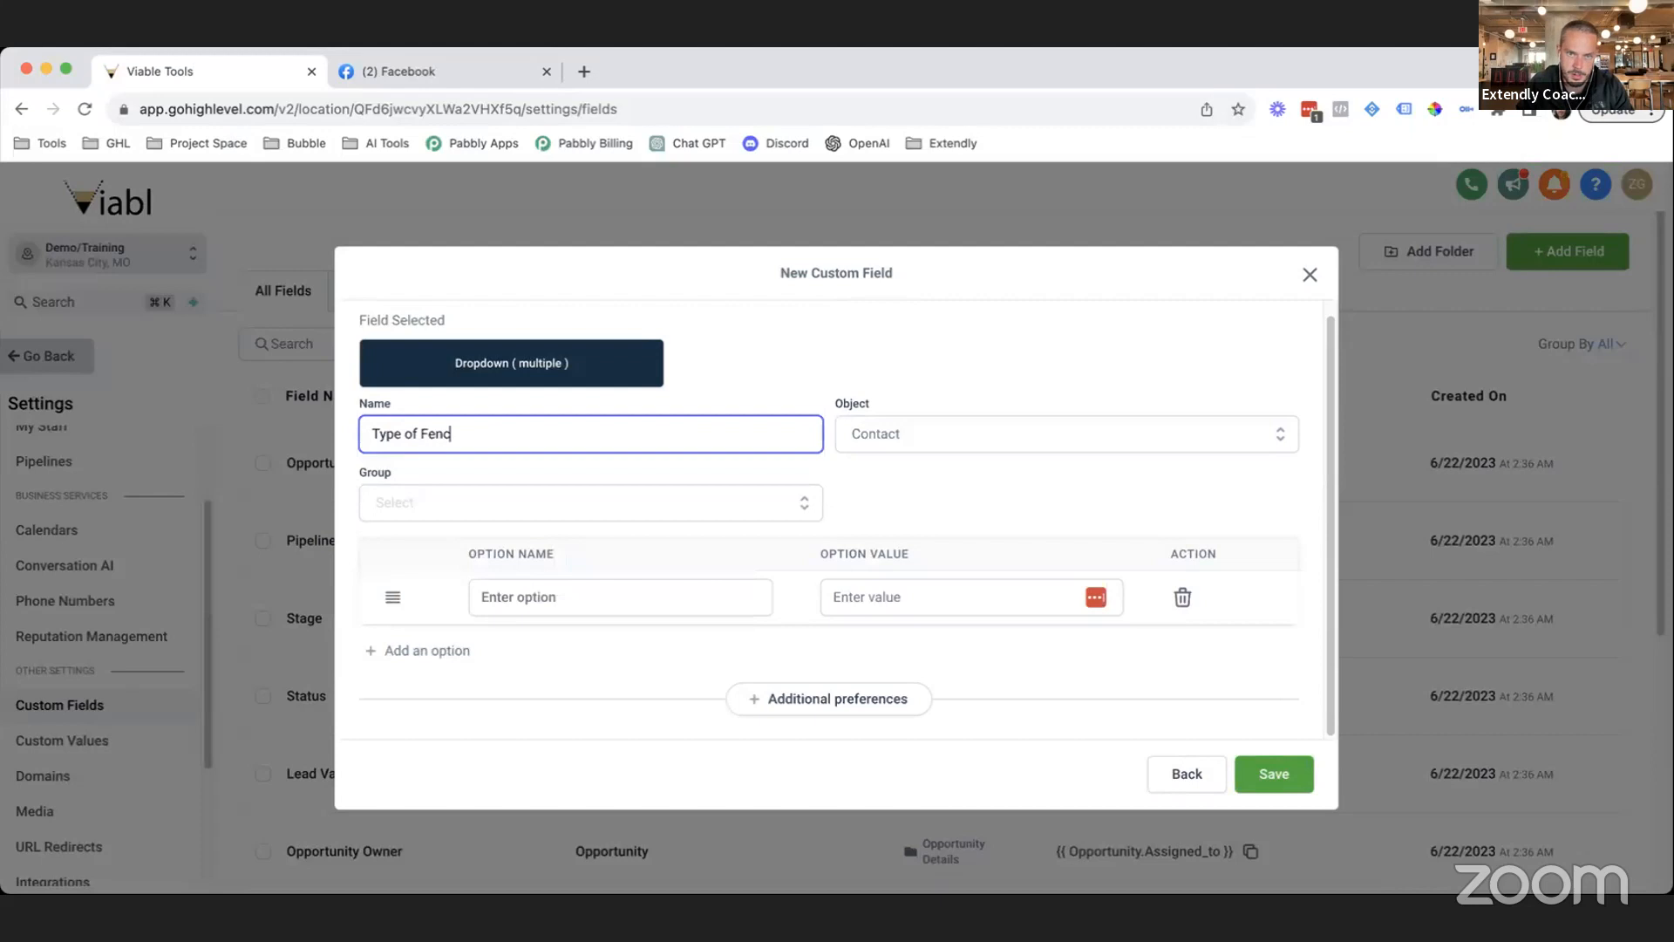
{"action": "type", "text": "e"}
{"action": "left_click", "coordinate": [905, 424]}
{"action": "left_click", "coordinate": [981, 522]}
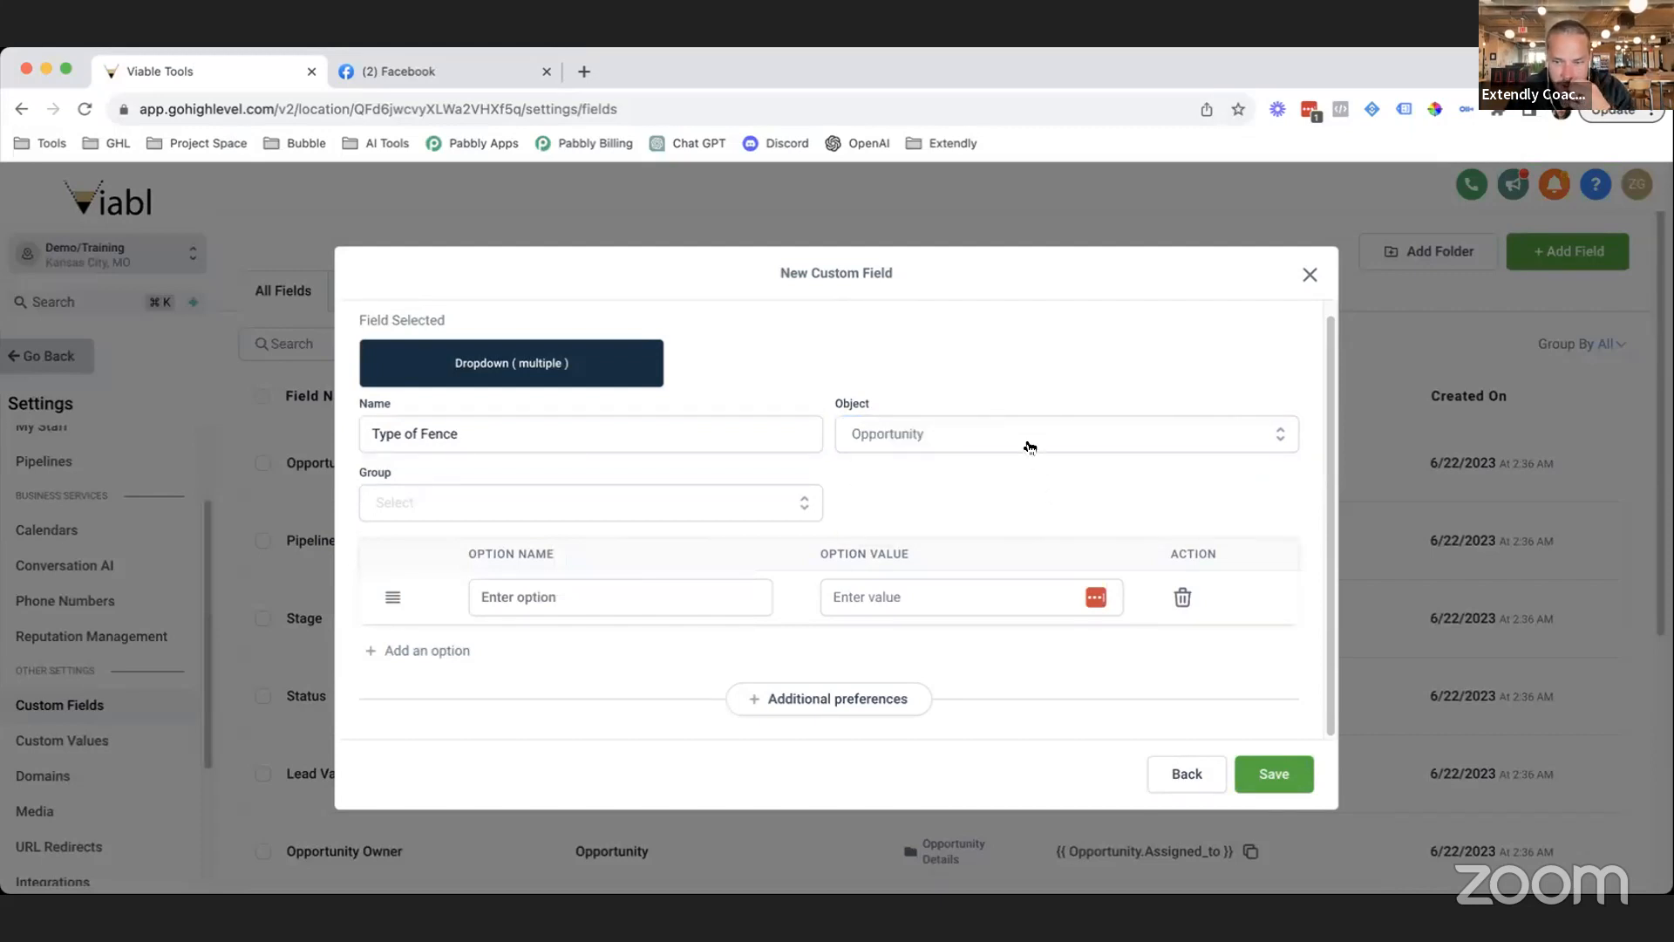
Add options Wood and Vinal, put the field in Job Information, and save.
{"action": "left_click", "coordinate": [535, 602]}
{"action": "type", "text": "Wood'"}
{"action": "key", "text": "BackSpace"}
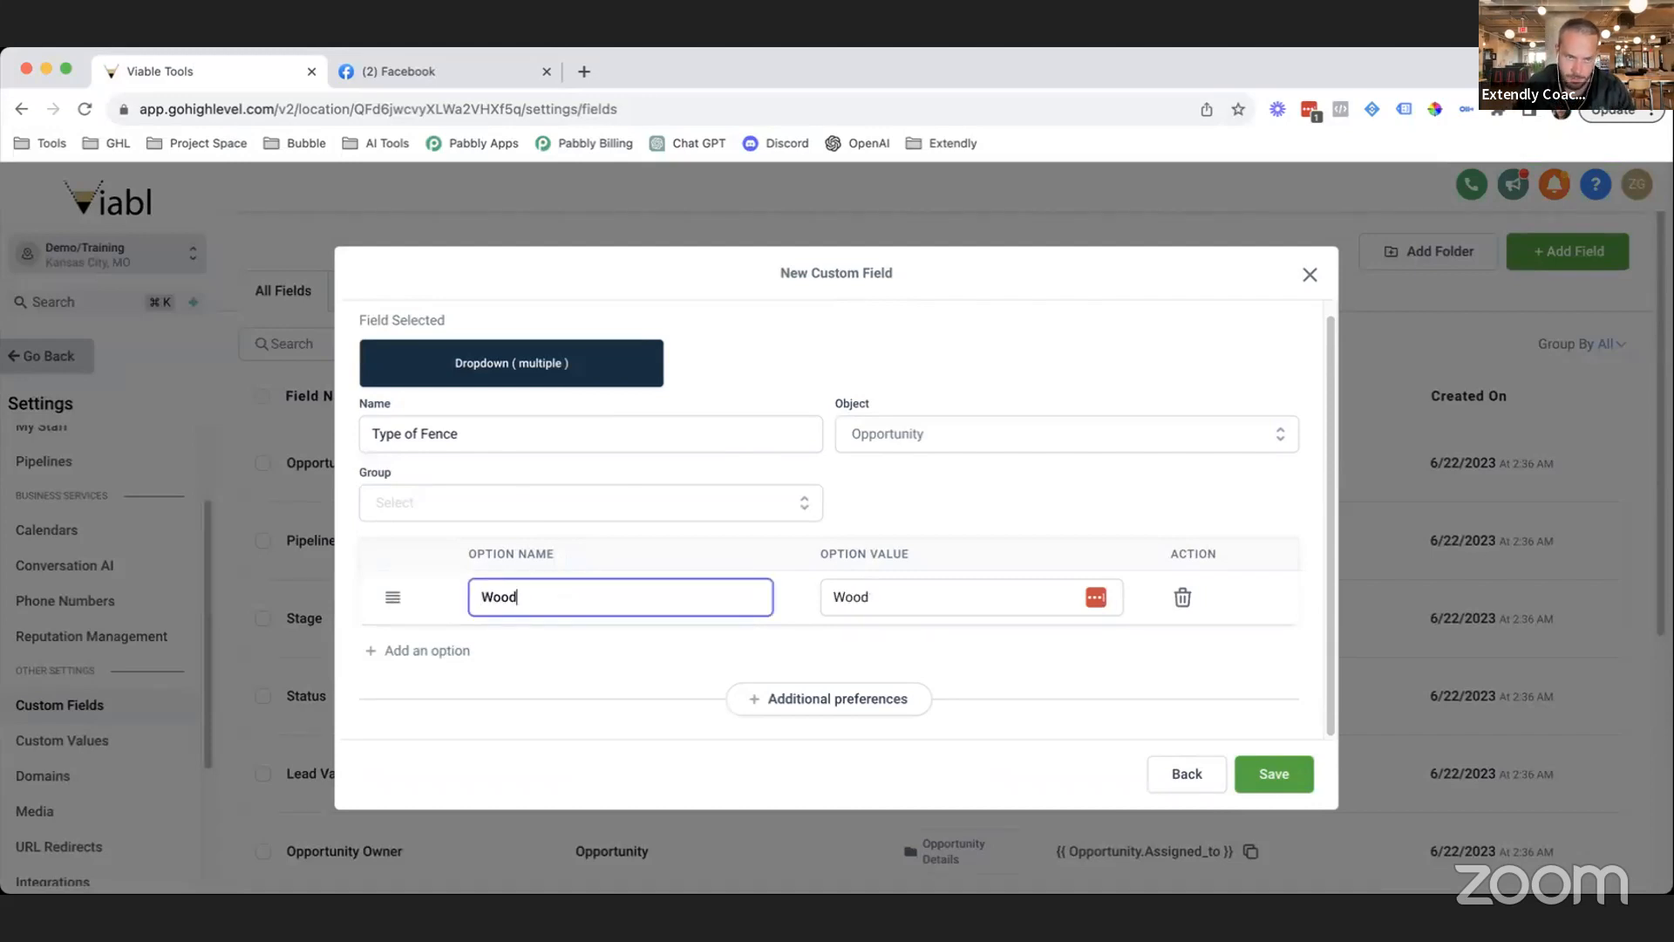
{"action": "left_click", "coordinate": [409, 650]}
{"action": "left_click", "coordinate": [541, 648]}
{"action": "type", "text": "Vinal"}
{"action": "left_click", "coordinate": [769, 693]}
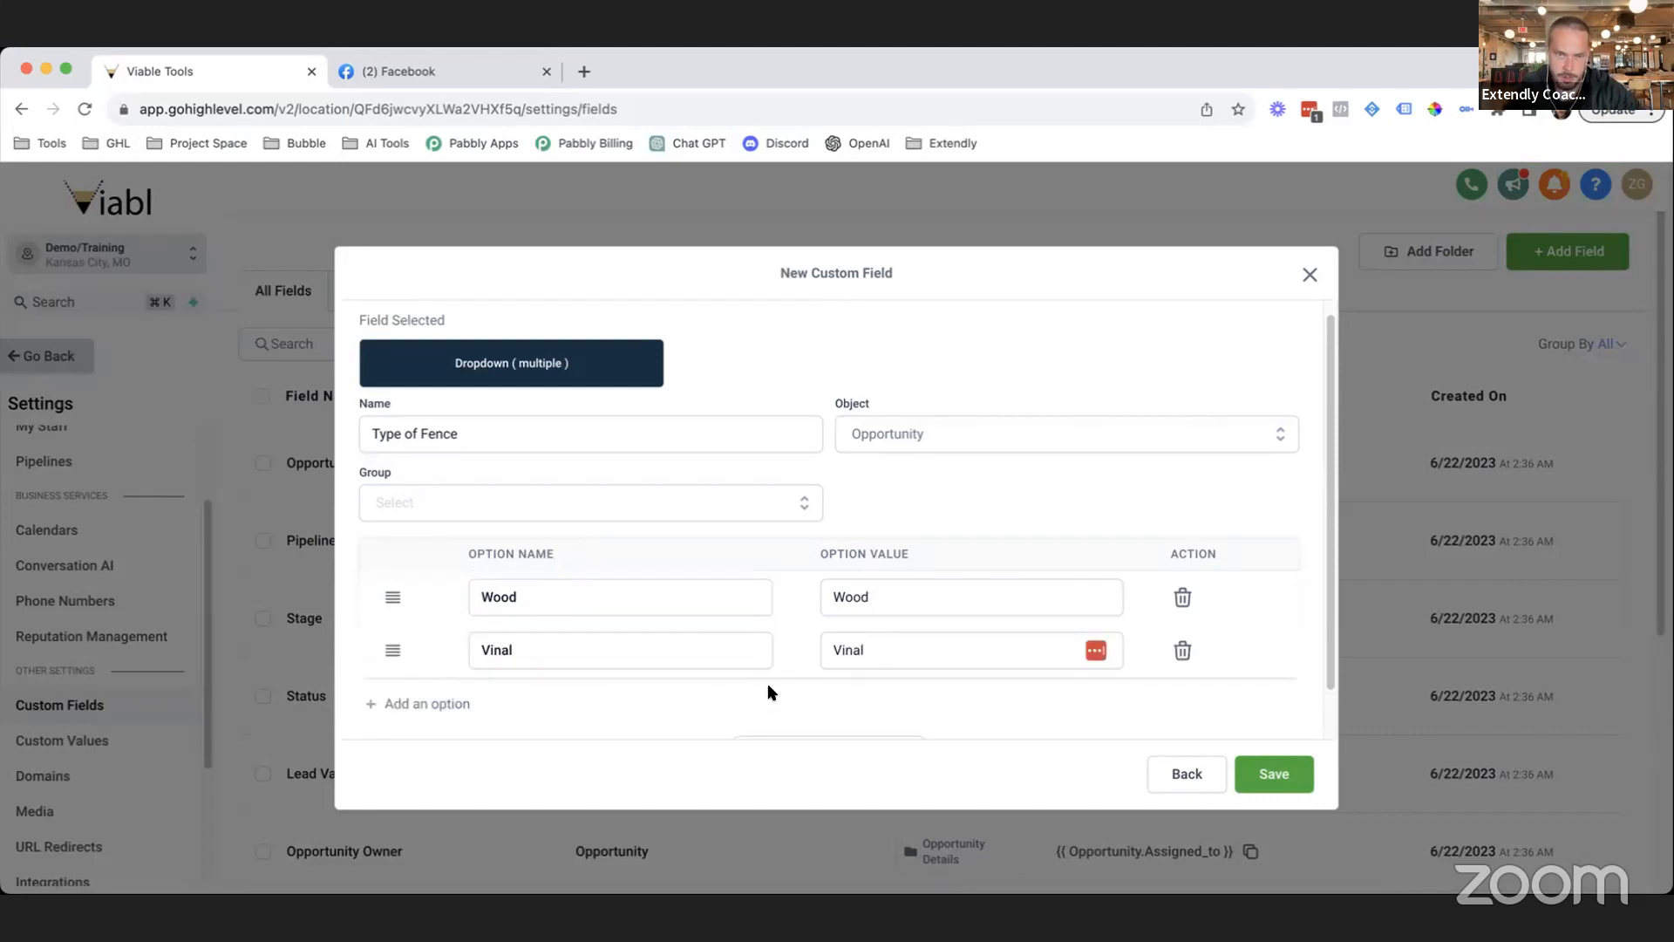
{"action": "left_click", "coordinate": [645, 510]}
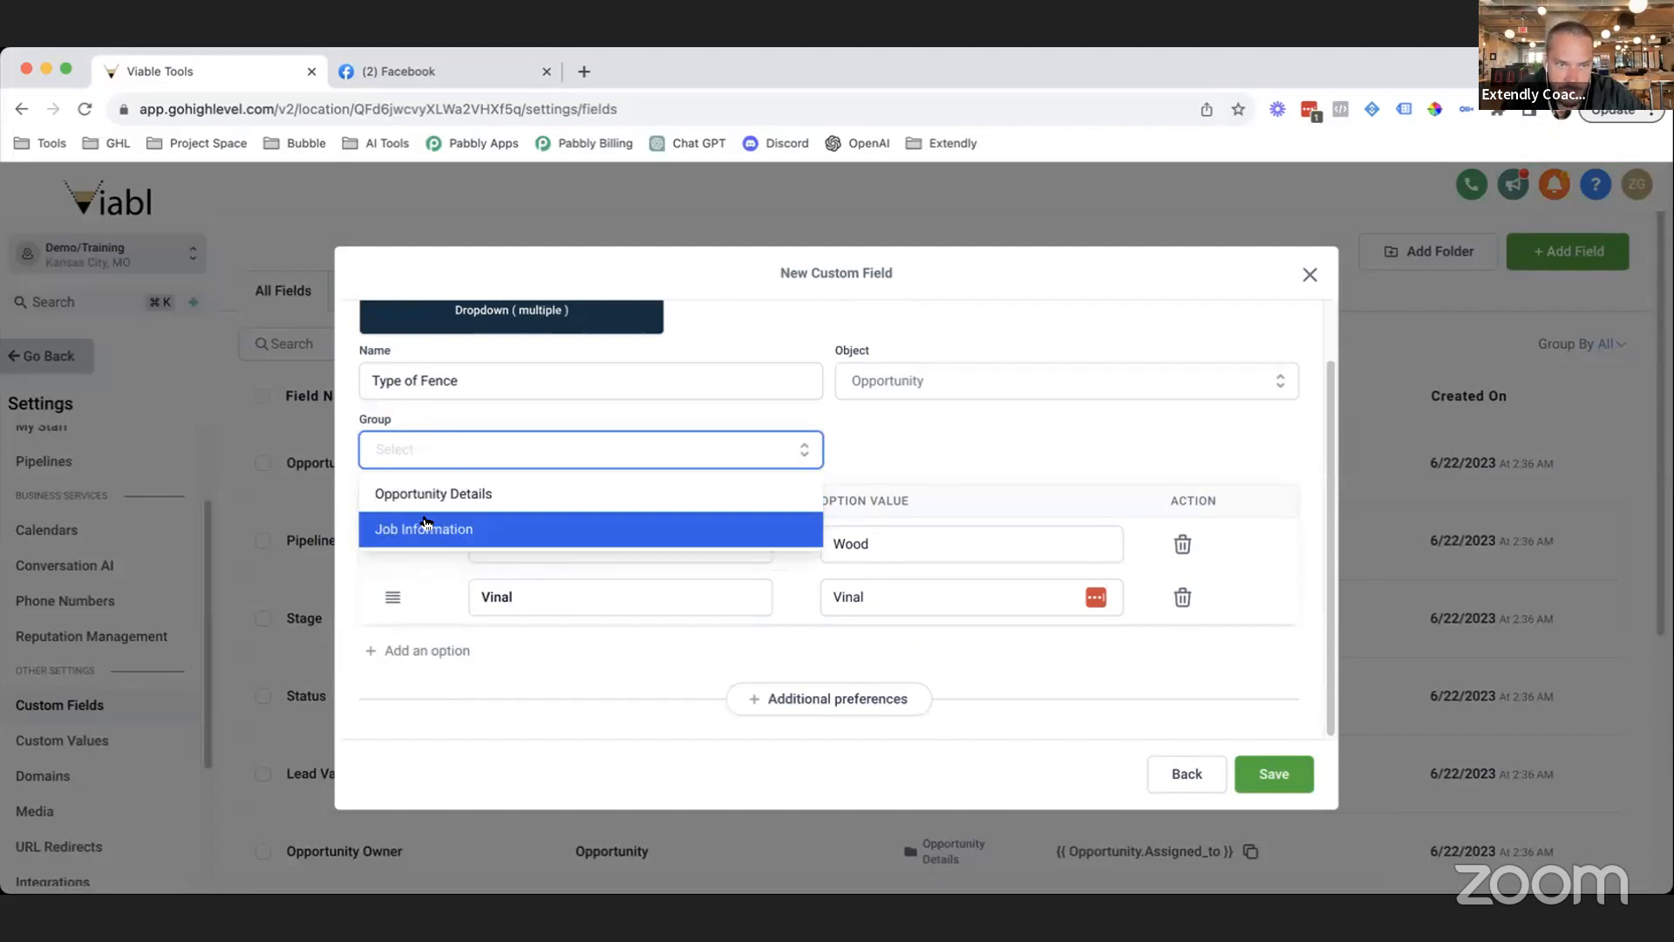
{"action": "left_click", "coordinate": [467, 528]}
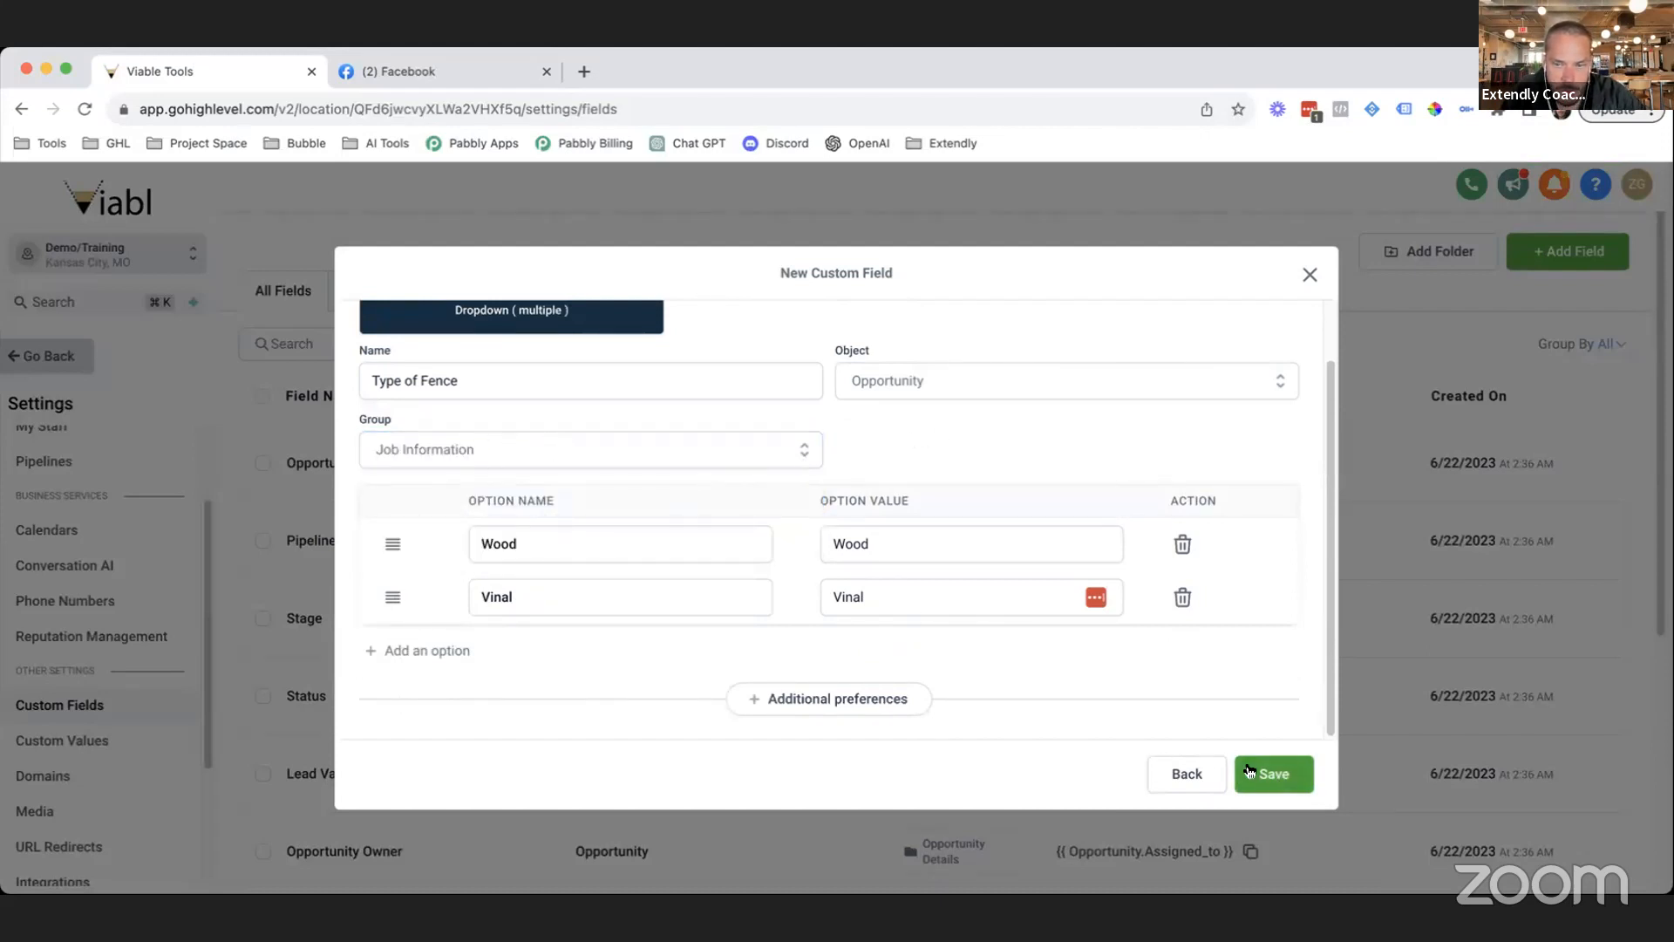
{"action": "left_click", "coordinate": [1274, 774]}
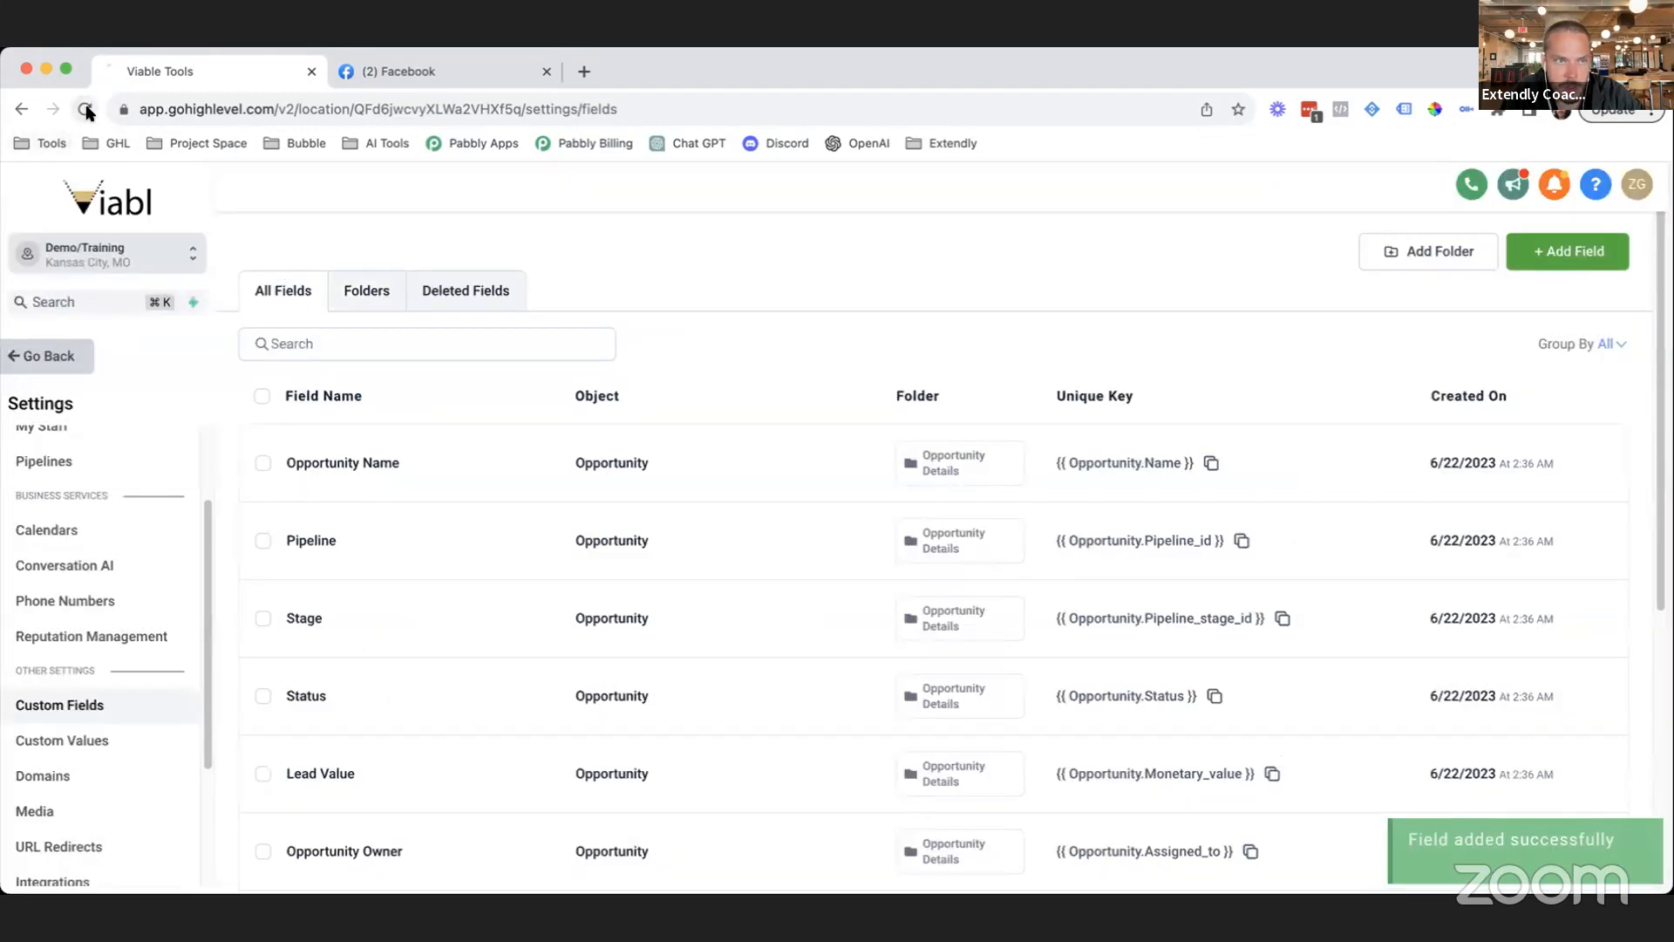
Reload the Custom Fields page and scroll through the field list.
{"action": "left_click", "coordinate": [83, 108]}
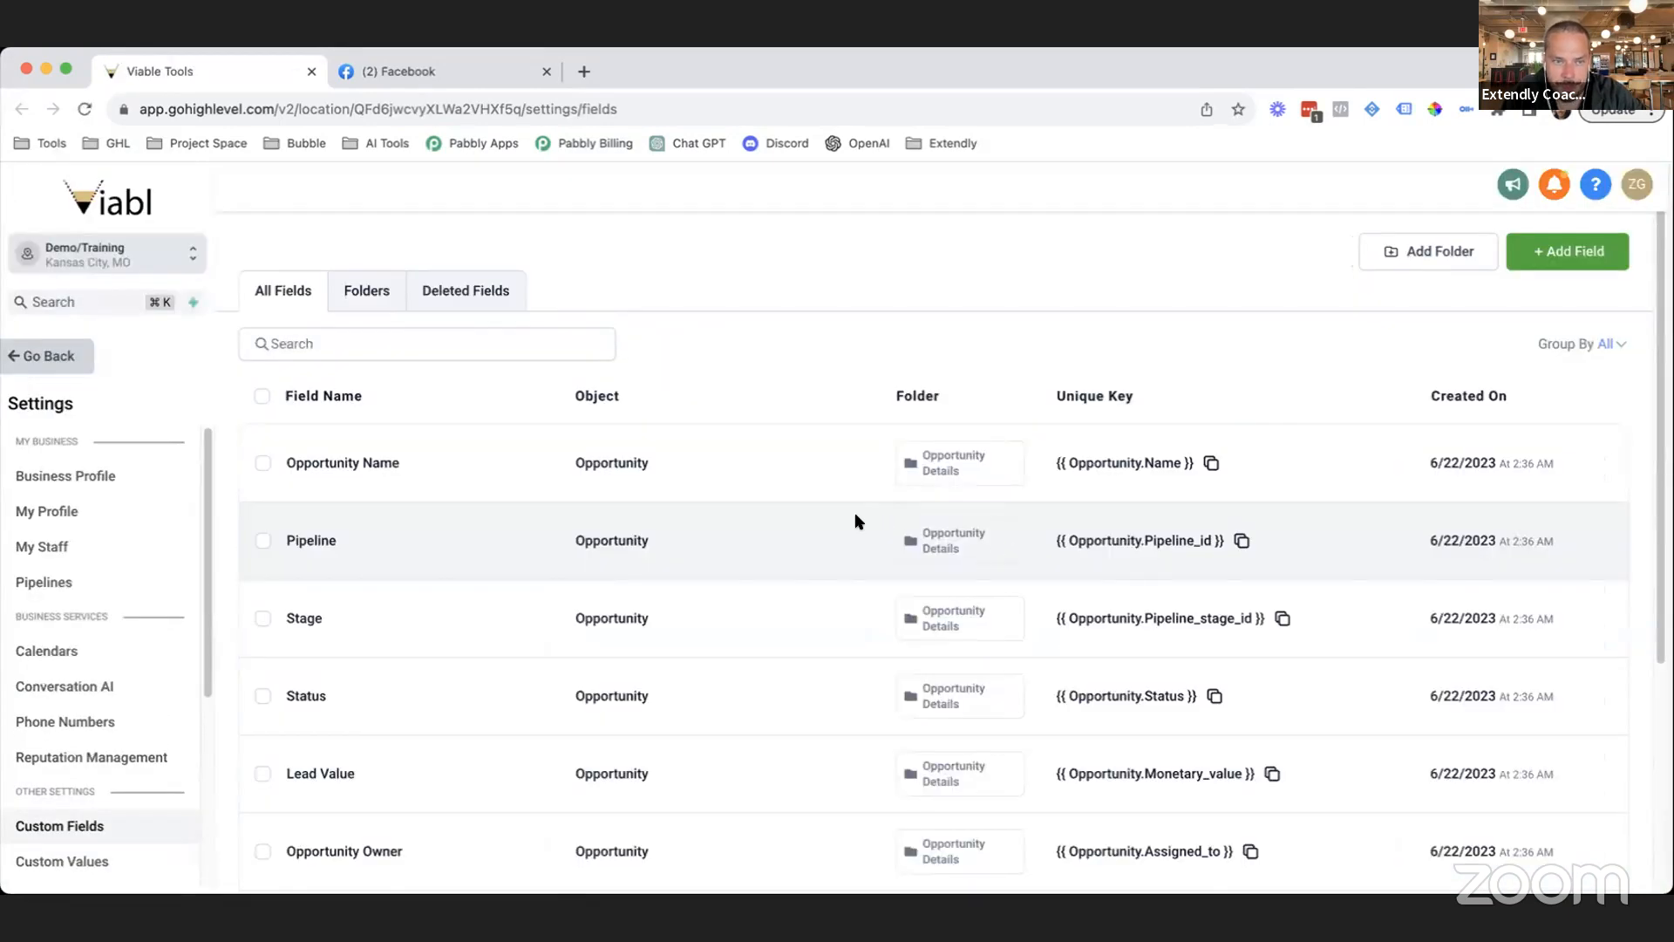
{"action": "scroll", "coordinate": [854, 521], "scroll_direction": "down", "scroll_amount": 2}
{"action": "scroll", "coordinate": [924, 534], "scroll_direction": "down", "scroll_amount": 3}
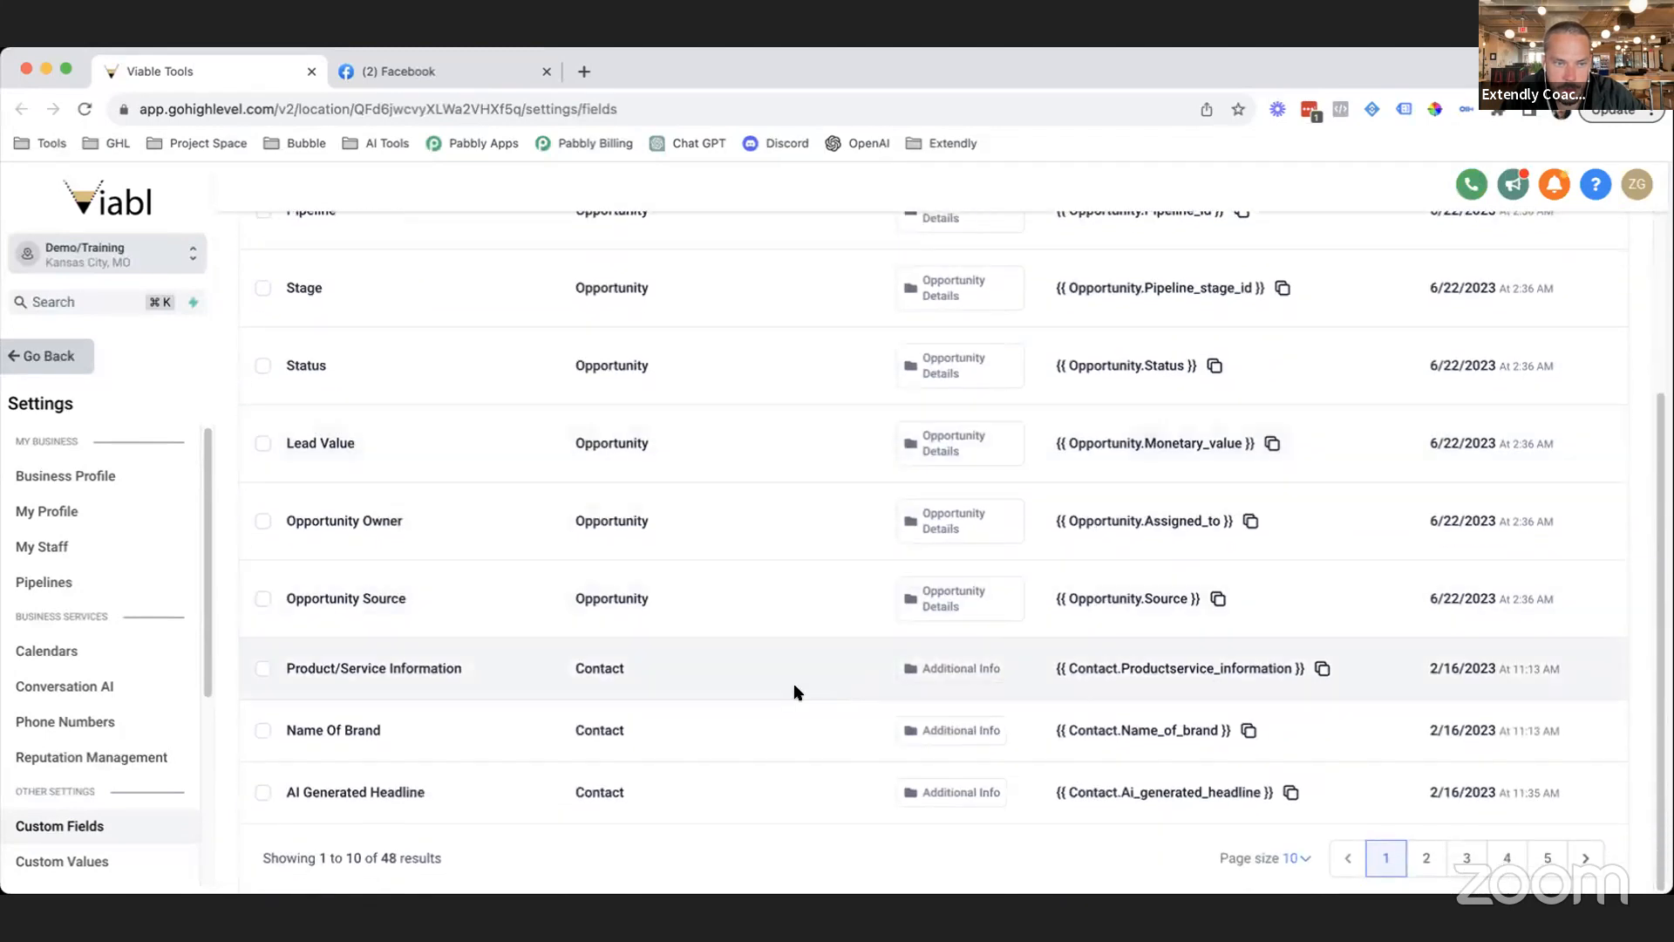
{"action": "scroll", "coordinate": [642, 746], "scroll_direction": "up", "scroll_amount": 1}
{"action": "scroll", "coordinate": [640, 745], "scroll_direction": "up", "scroll_amount": 1}
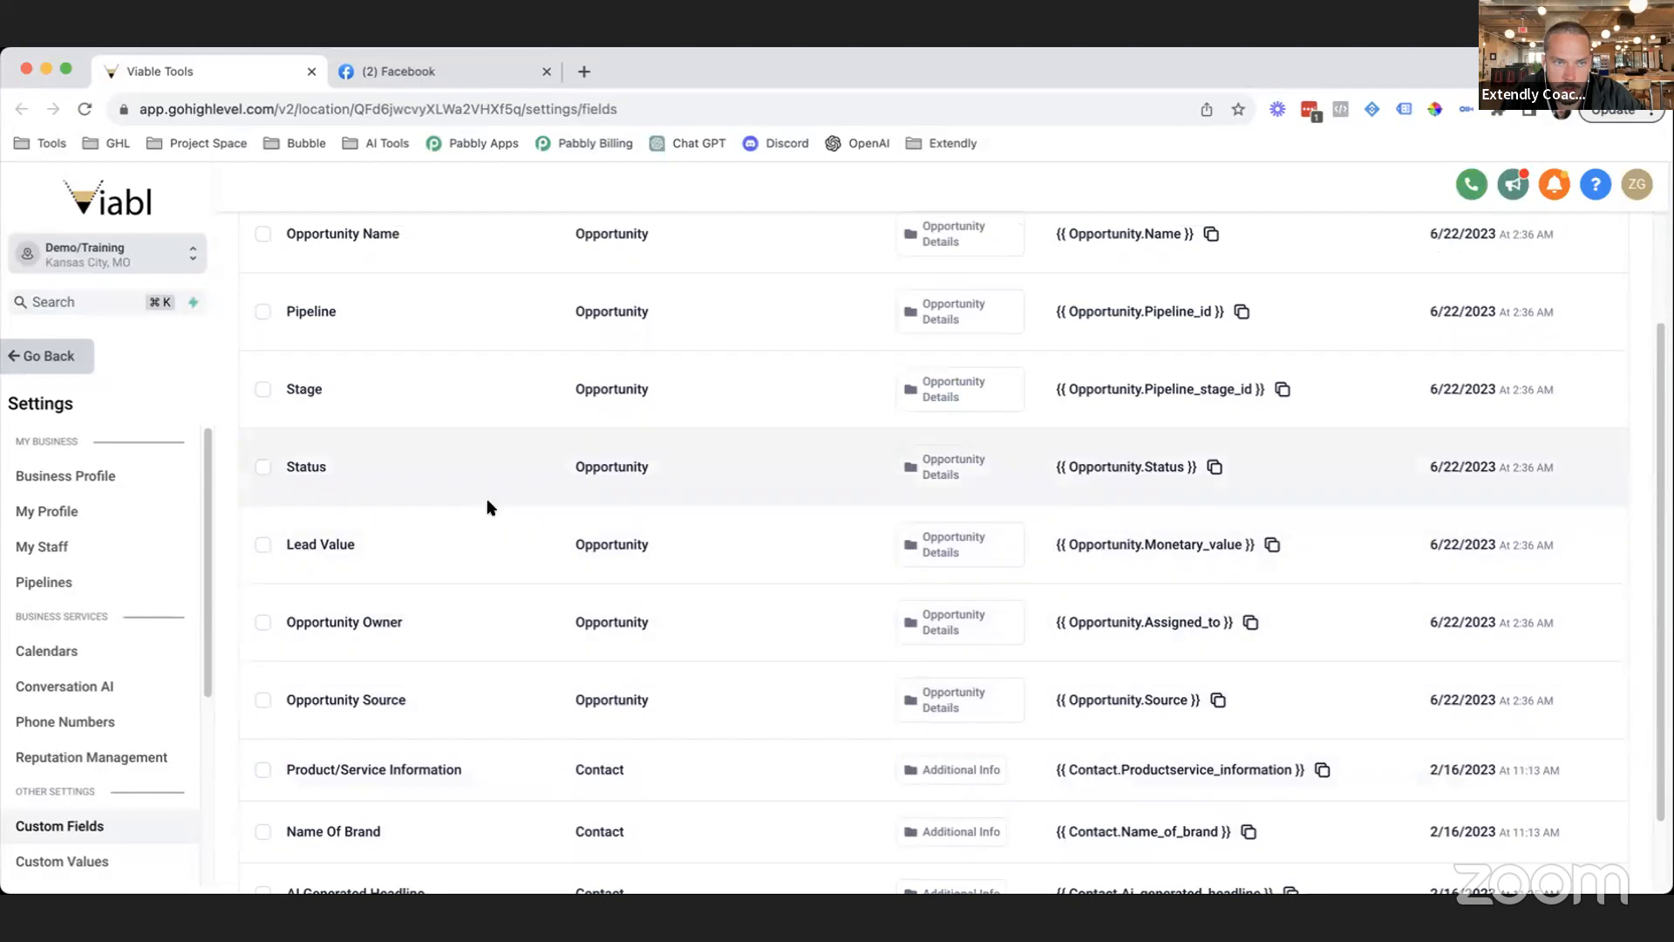
{"action": "scroll", "coordinate": [481, 493], "scroll_direction": "up", "scroll_amount": 4}
{"action": "scroll", "coordinate": [474, 473], "scroll_direction": "down", "scroll_amount": 3}
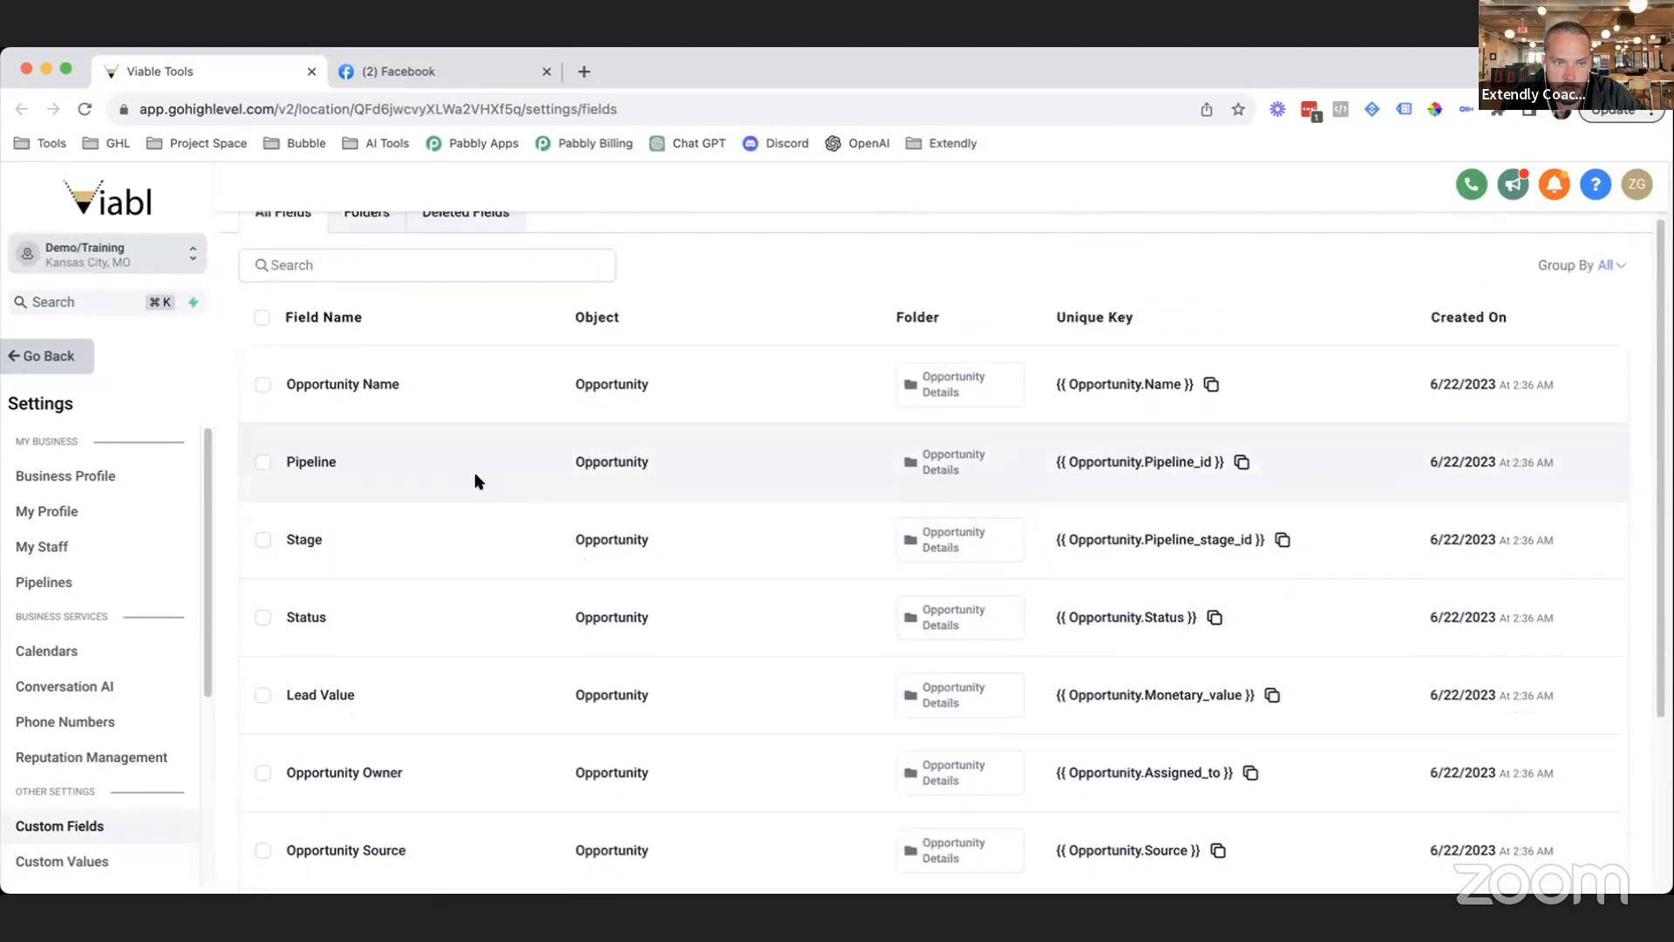
{"action": "scroll", "coordinate": [466, 579], "scroll_direction": "down", "scroll_amount": 1}
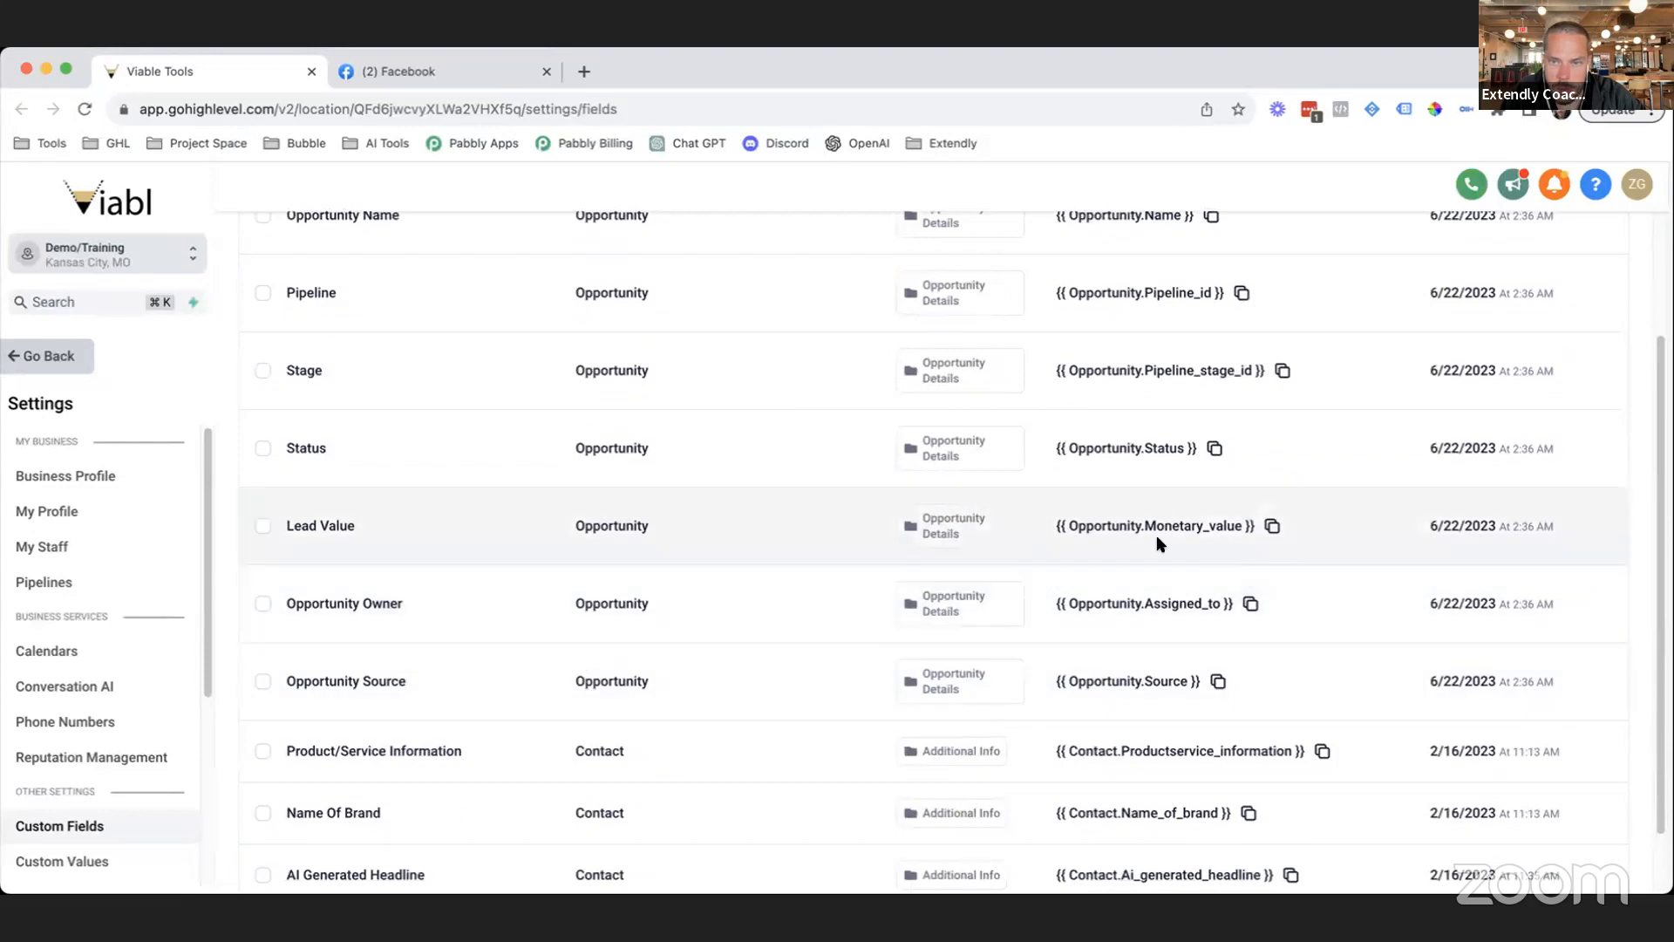
{"action": "scroll", "coordinate": [1235, 567], "scroll_direction": "up", "scroll_amount": 3}
{"action": "scroll", "coordinate": [1245, 558], "scroll_direction": "down", "scroll_amount": 5}
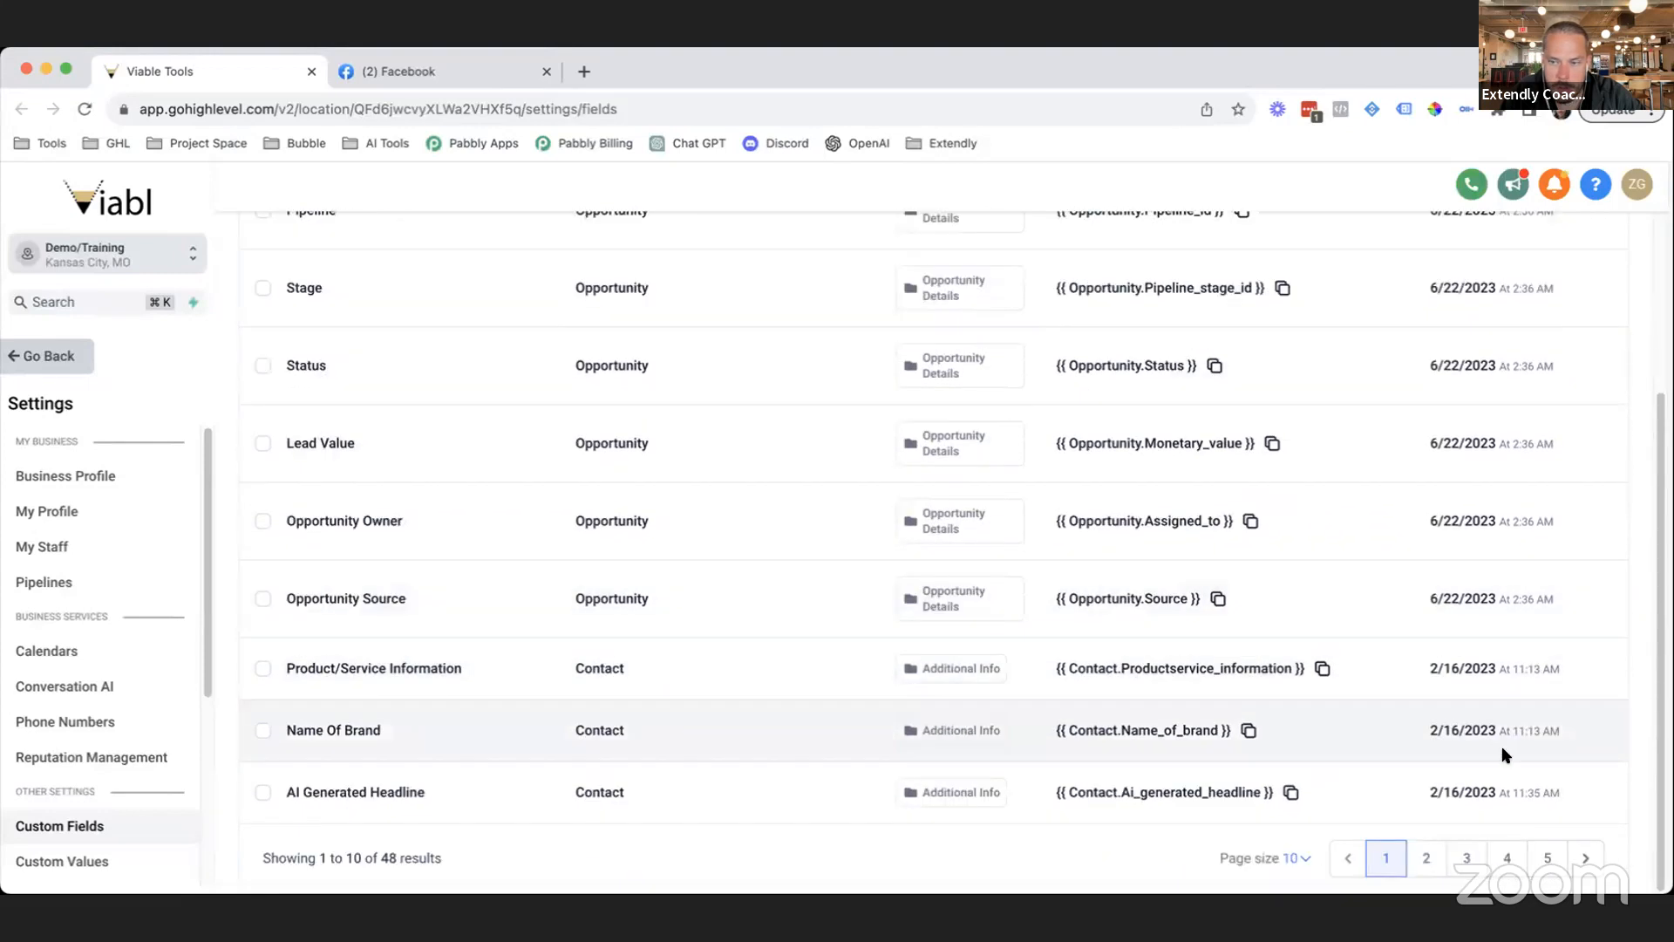
Set the page size to 200 and locate Type Of Fence among all 48 fields.
{"action": "left_click", "coordinate": [1297, 858]}
{"action": "left_click", "coordinate": [1256, 821]}
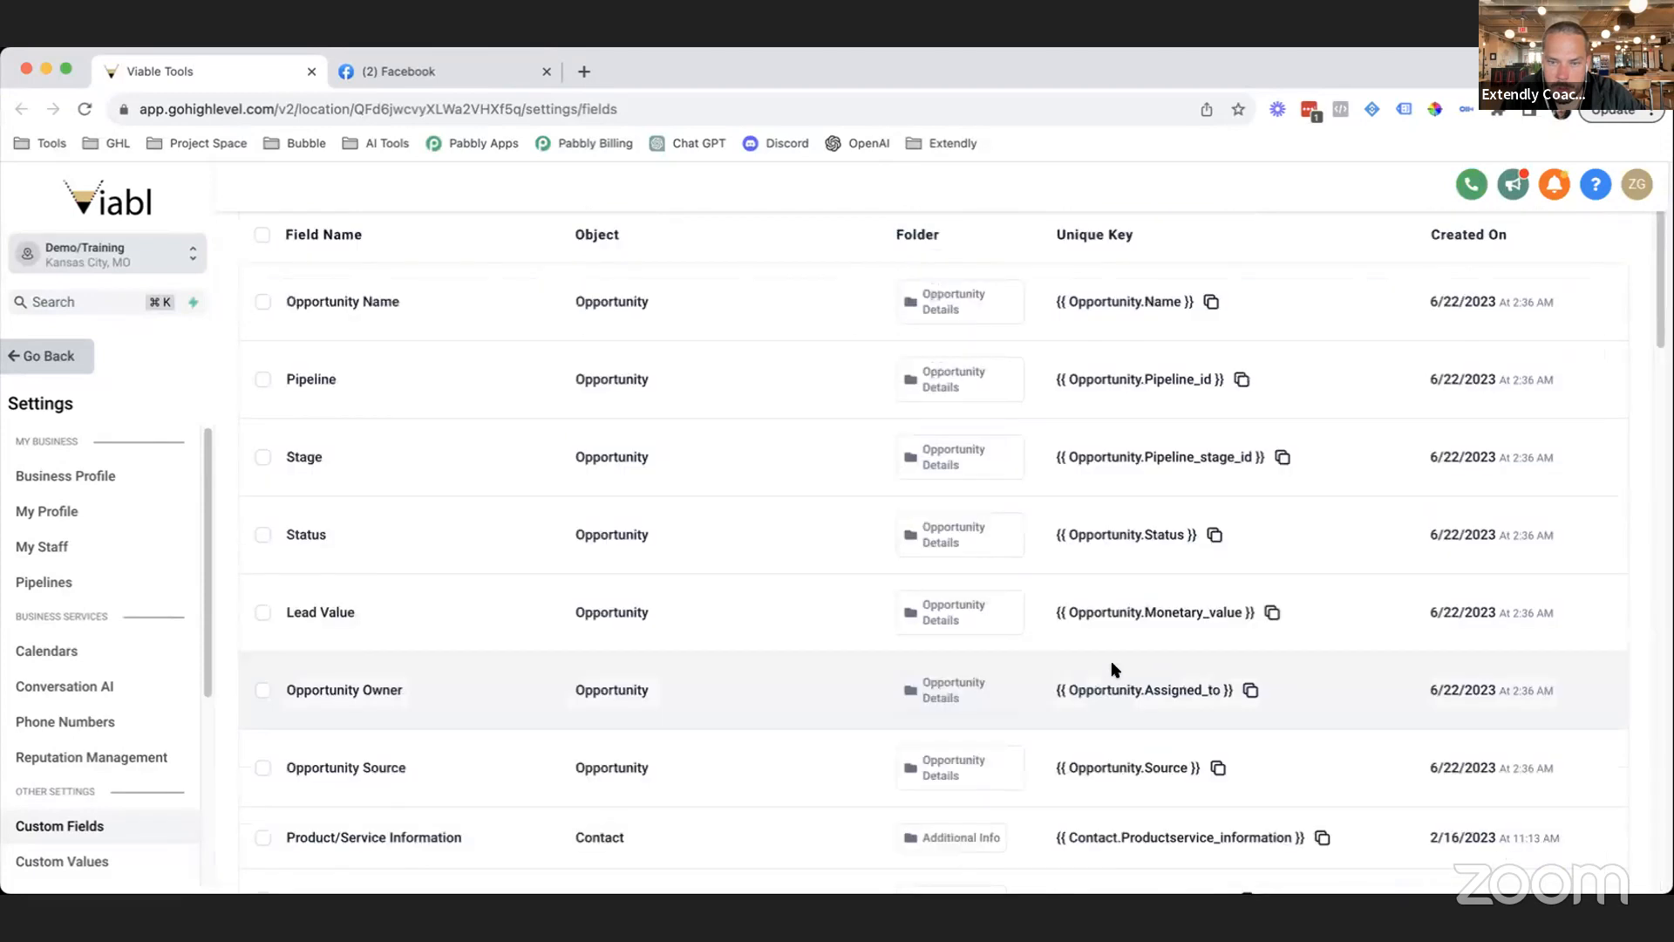
{"action": "scroll", "coordinate": [1111, 673], "scroll_direction": "down", "scroll_amount": 15}
{"action": "scroll", "coordinate": [1102, 724], "scroll_direction": "down", "scroll_amount": 10}
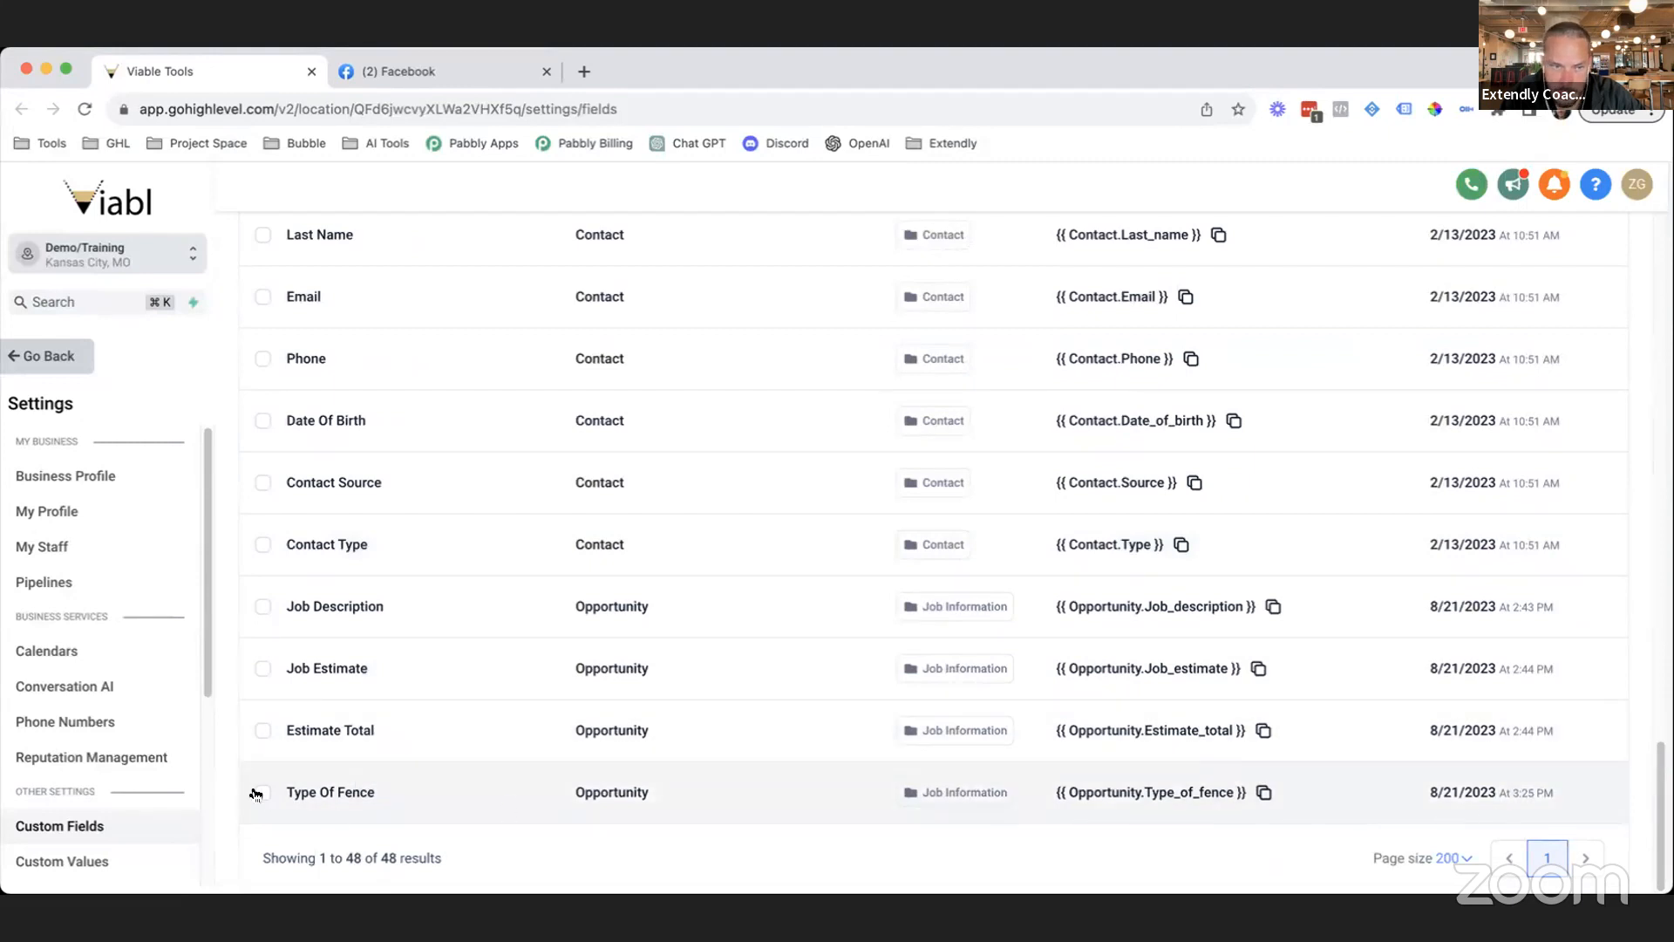
{"action": "scroll", "coordinate": [479, 703], "scroll_direction": "up", "scroll_amount": 10}
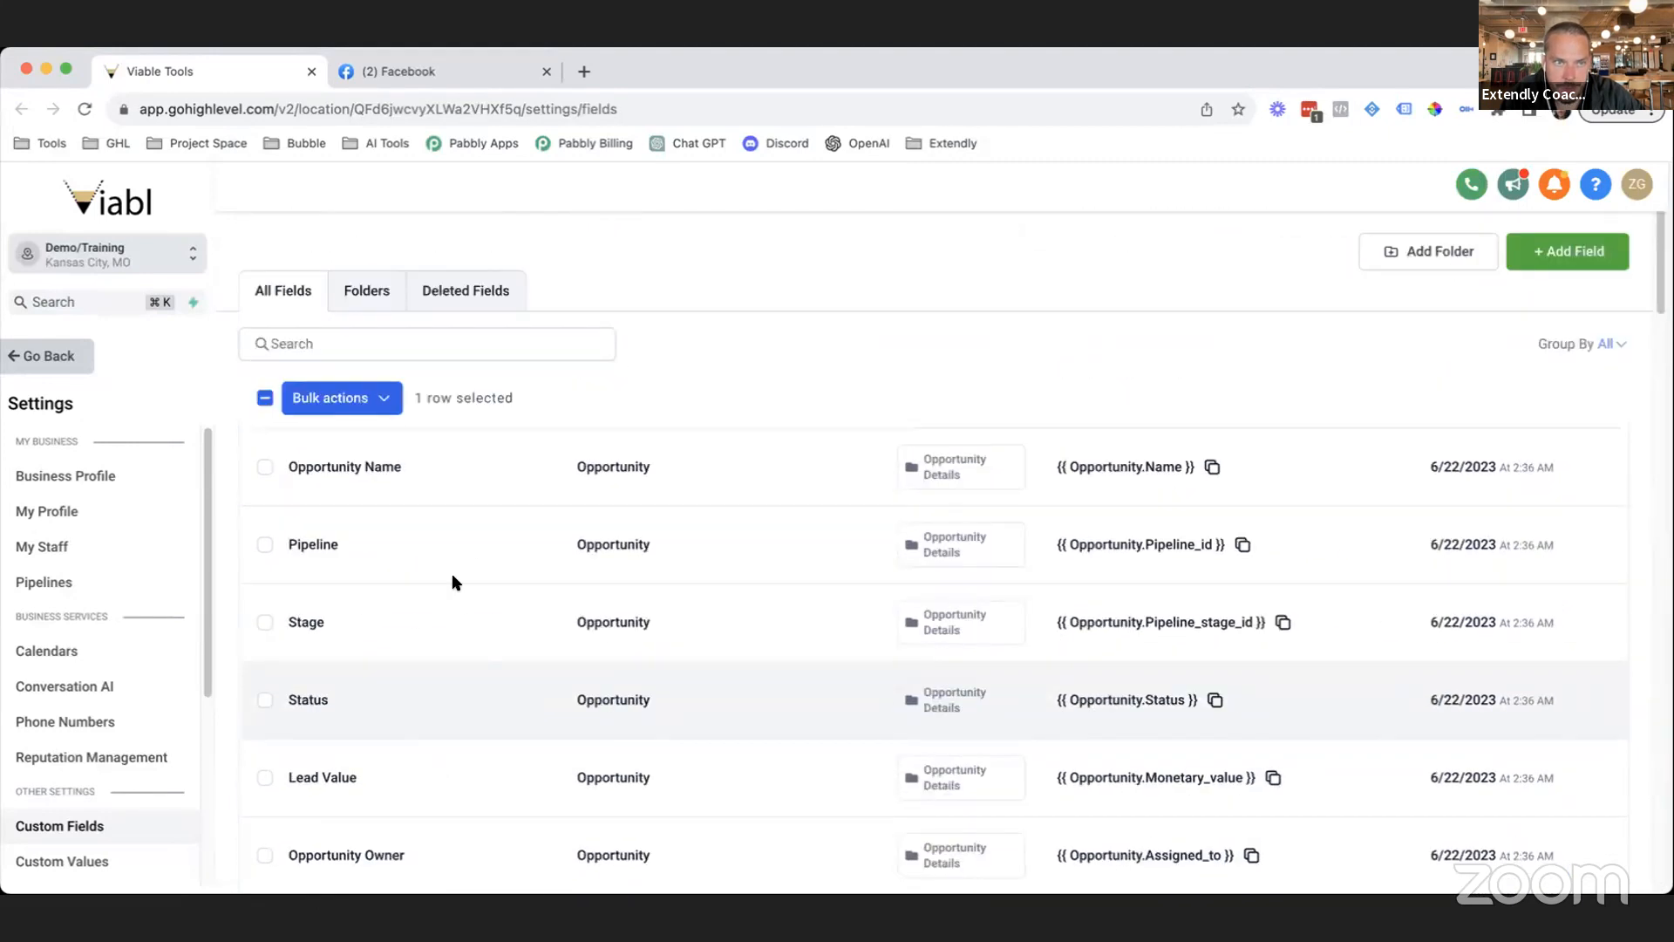
{"action": "left_click", "coordinate": [331, 396]}
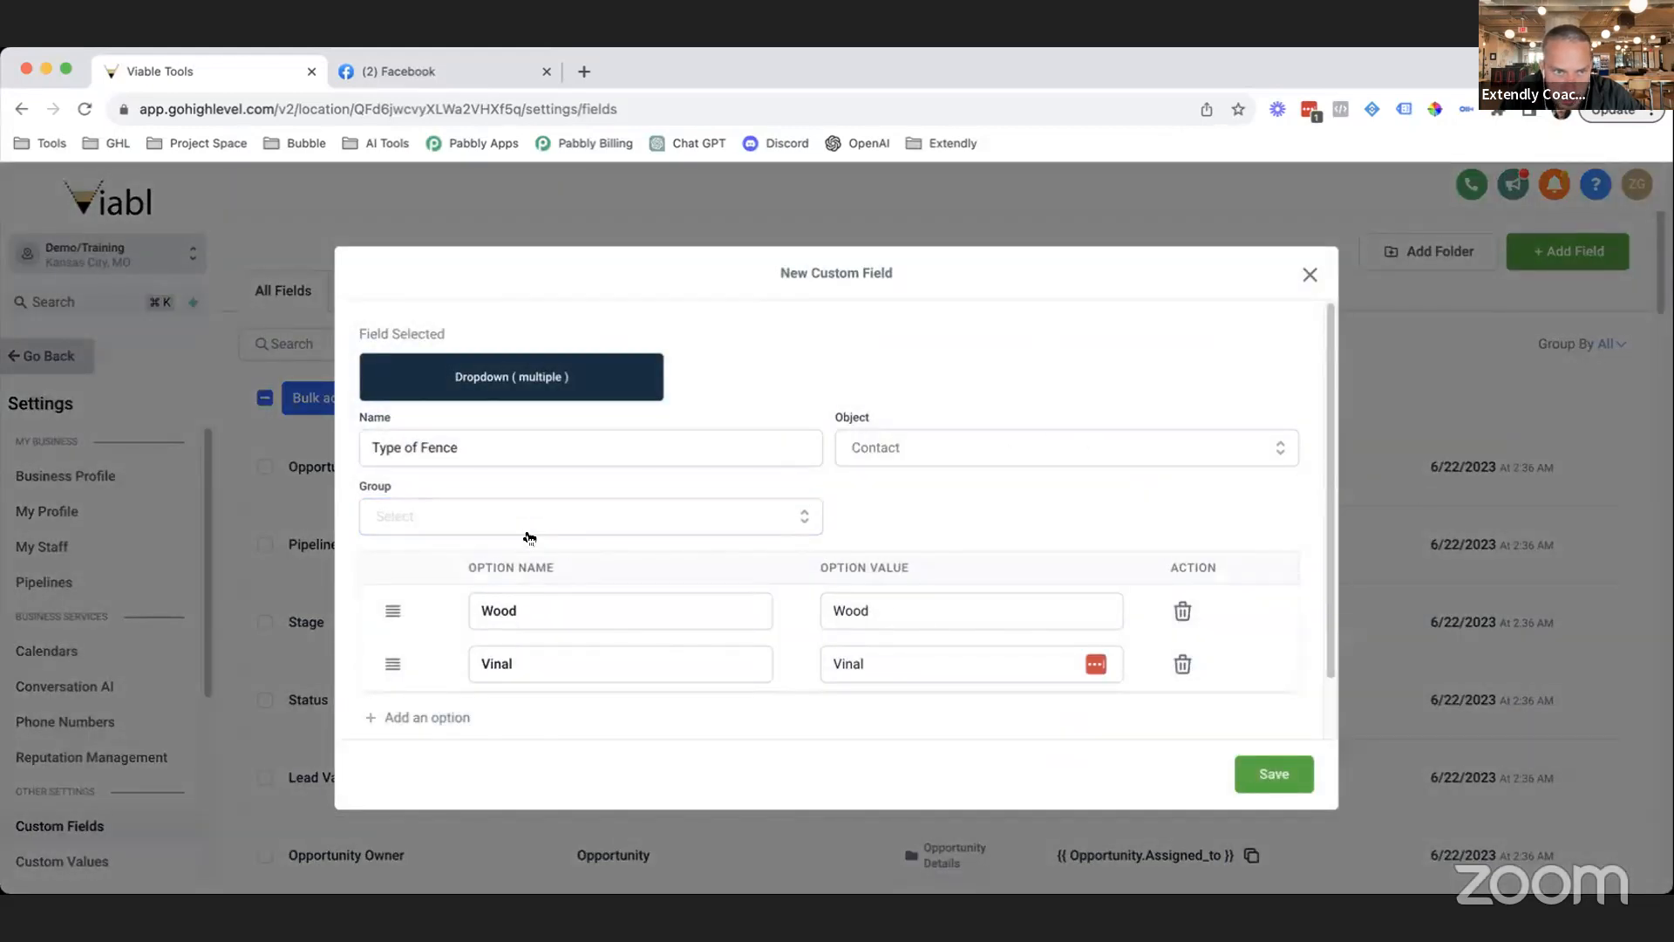
Discard the leftover draft and start a single-choice dropdown for Opportunity in the TEST group.
{"action": "scroll", "coordinate": [1019, 499], "scroll_direction": "down", "scroll_amount": 1}
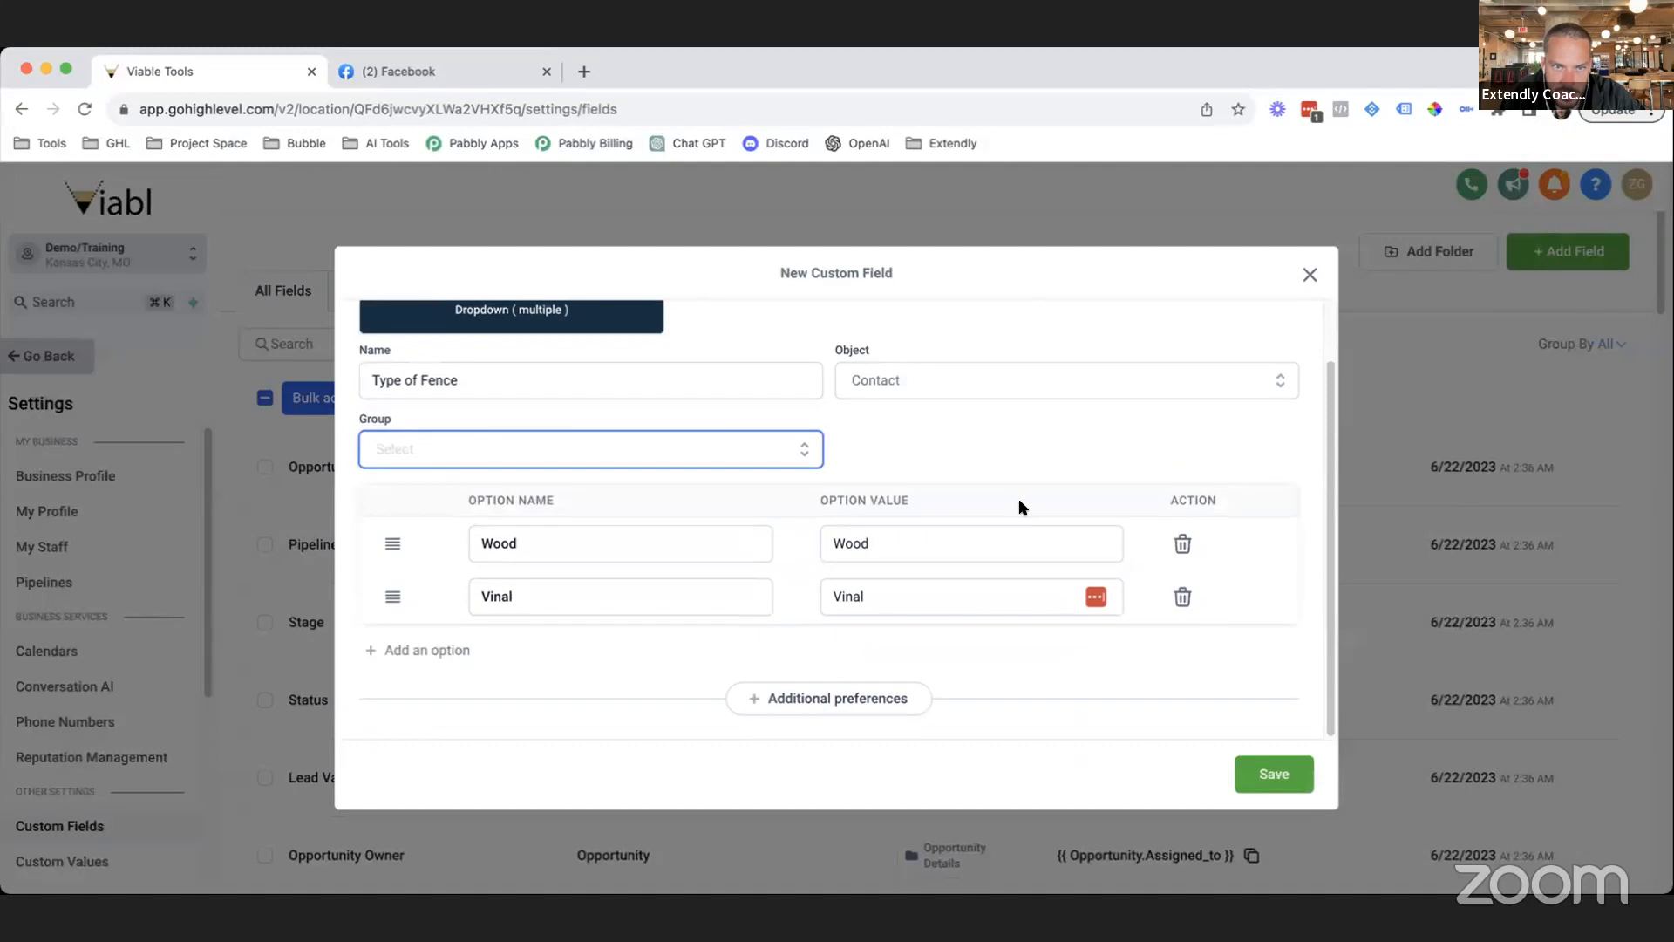
{"action": "left_click", "coordinate": [1310, 275]}
{"action": "left_click", "coordinate": [1557, 253]}
{"action": "left_click", "coordinate": [569, 373]}
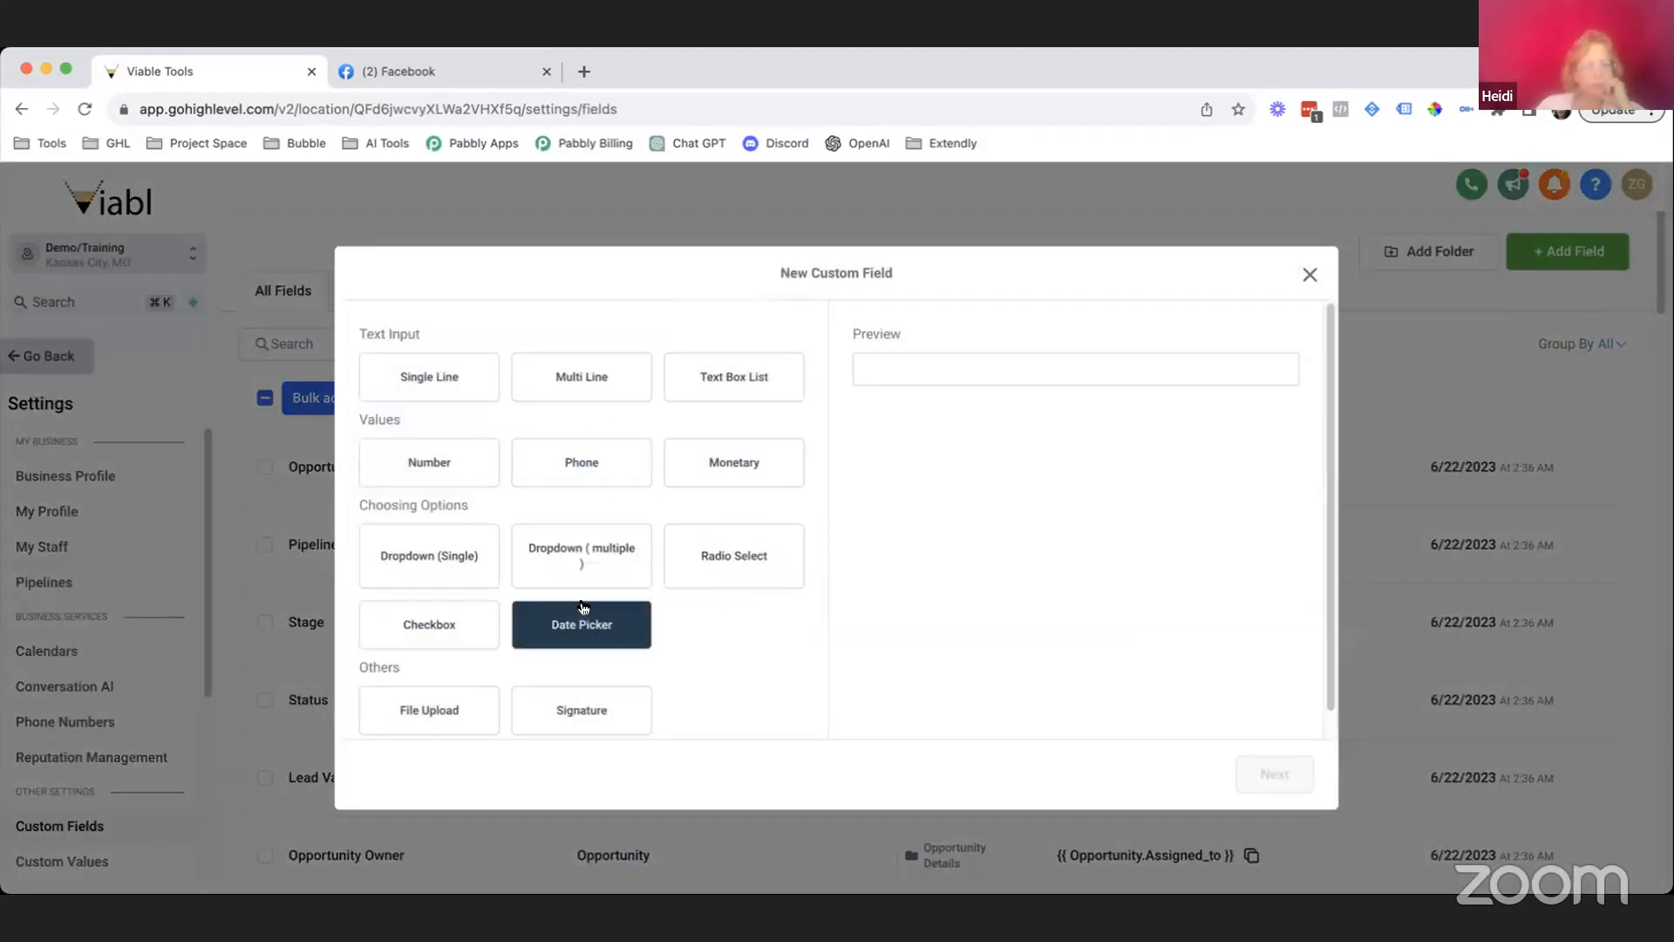
{"action": "left_click", "coordinate": [485, 579]}
{"action": "left_click", "coordinate": [1300, 790]}
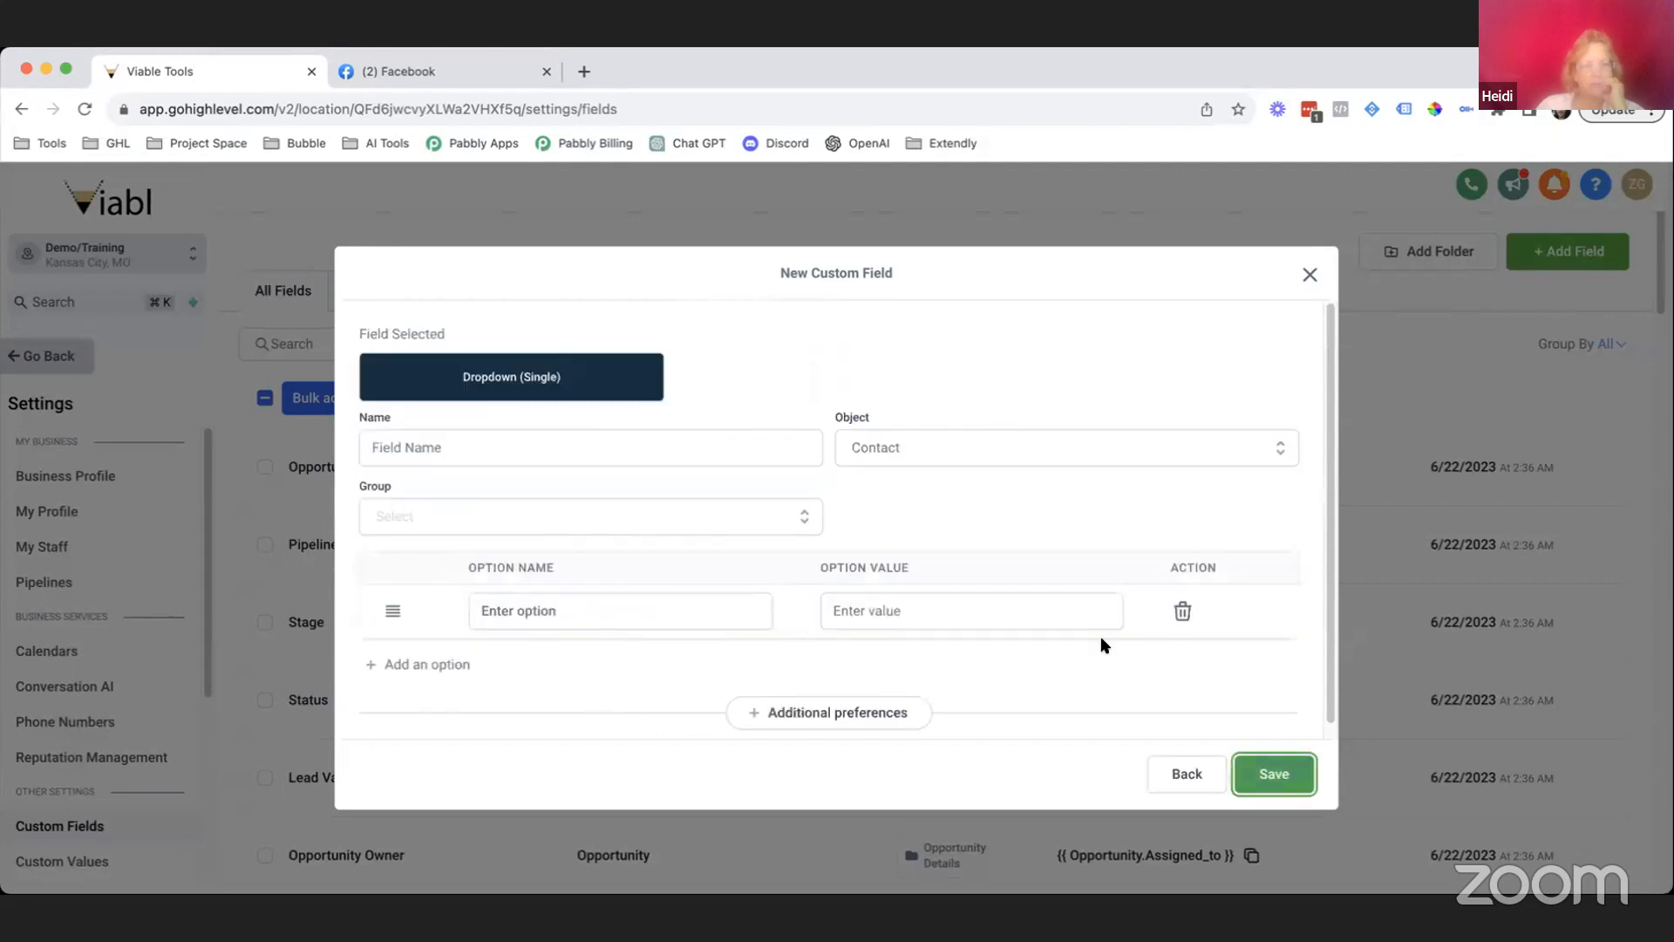
{"action": "left_click", "coordinate": [872, 436]}
{"action": "left_click", "coordinate": [903, 510]}
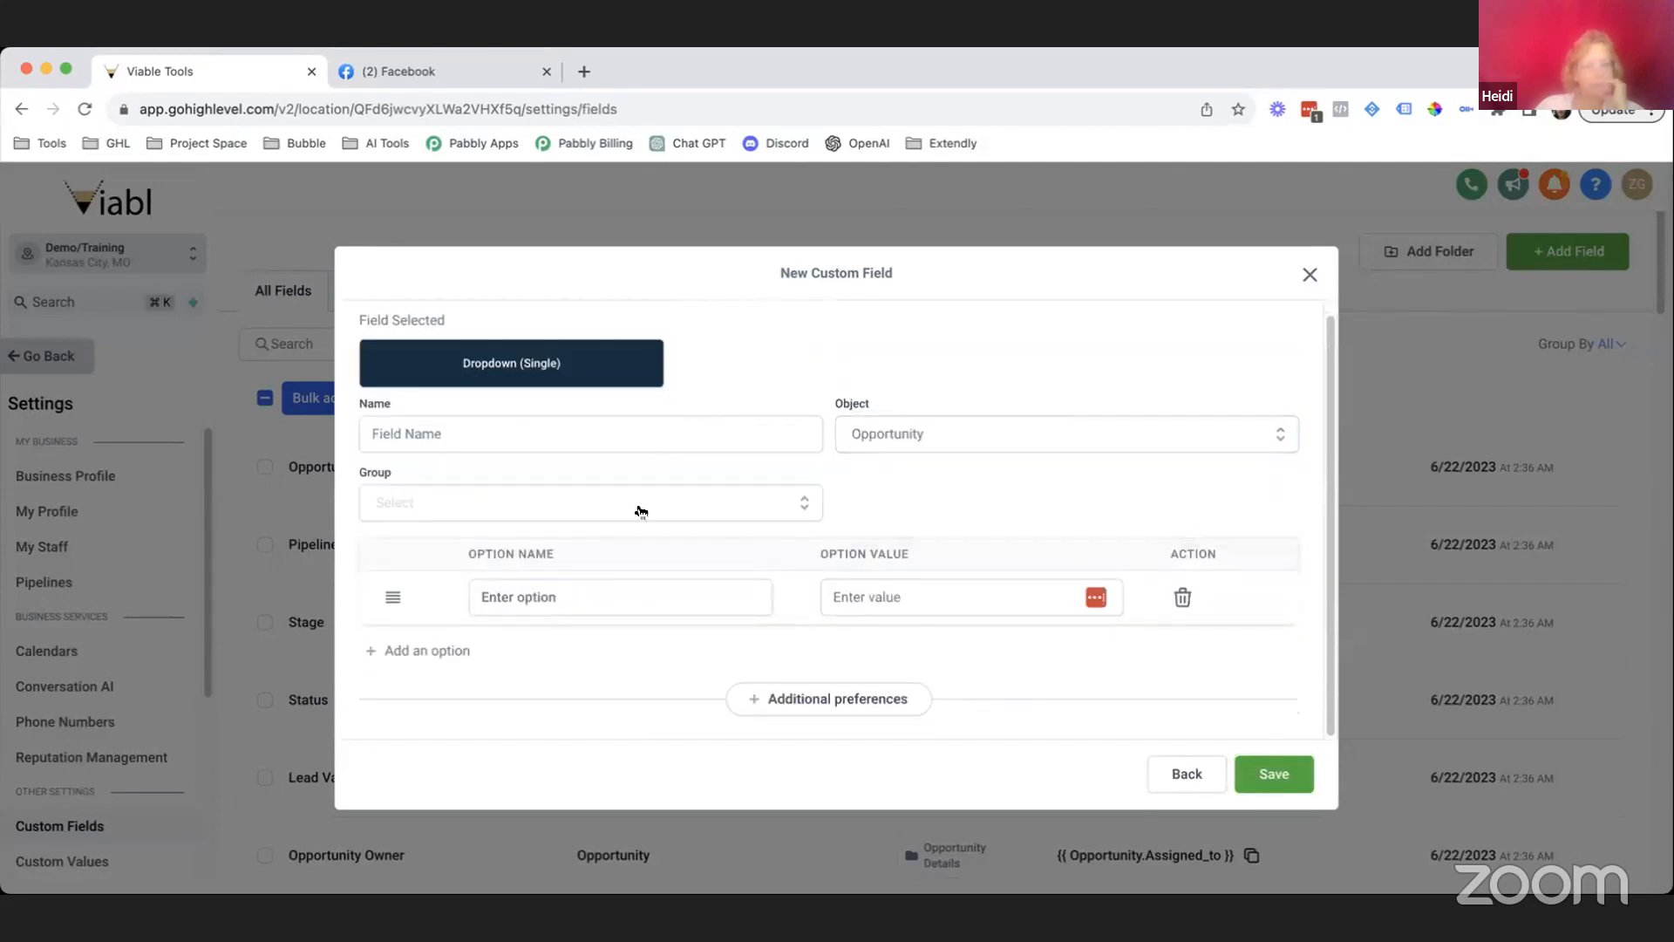
{"action": "left_click", "coordinate": [620, 508]}
{"action": "left_click", "coordinate": [510, 611]}
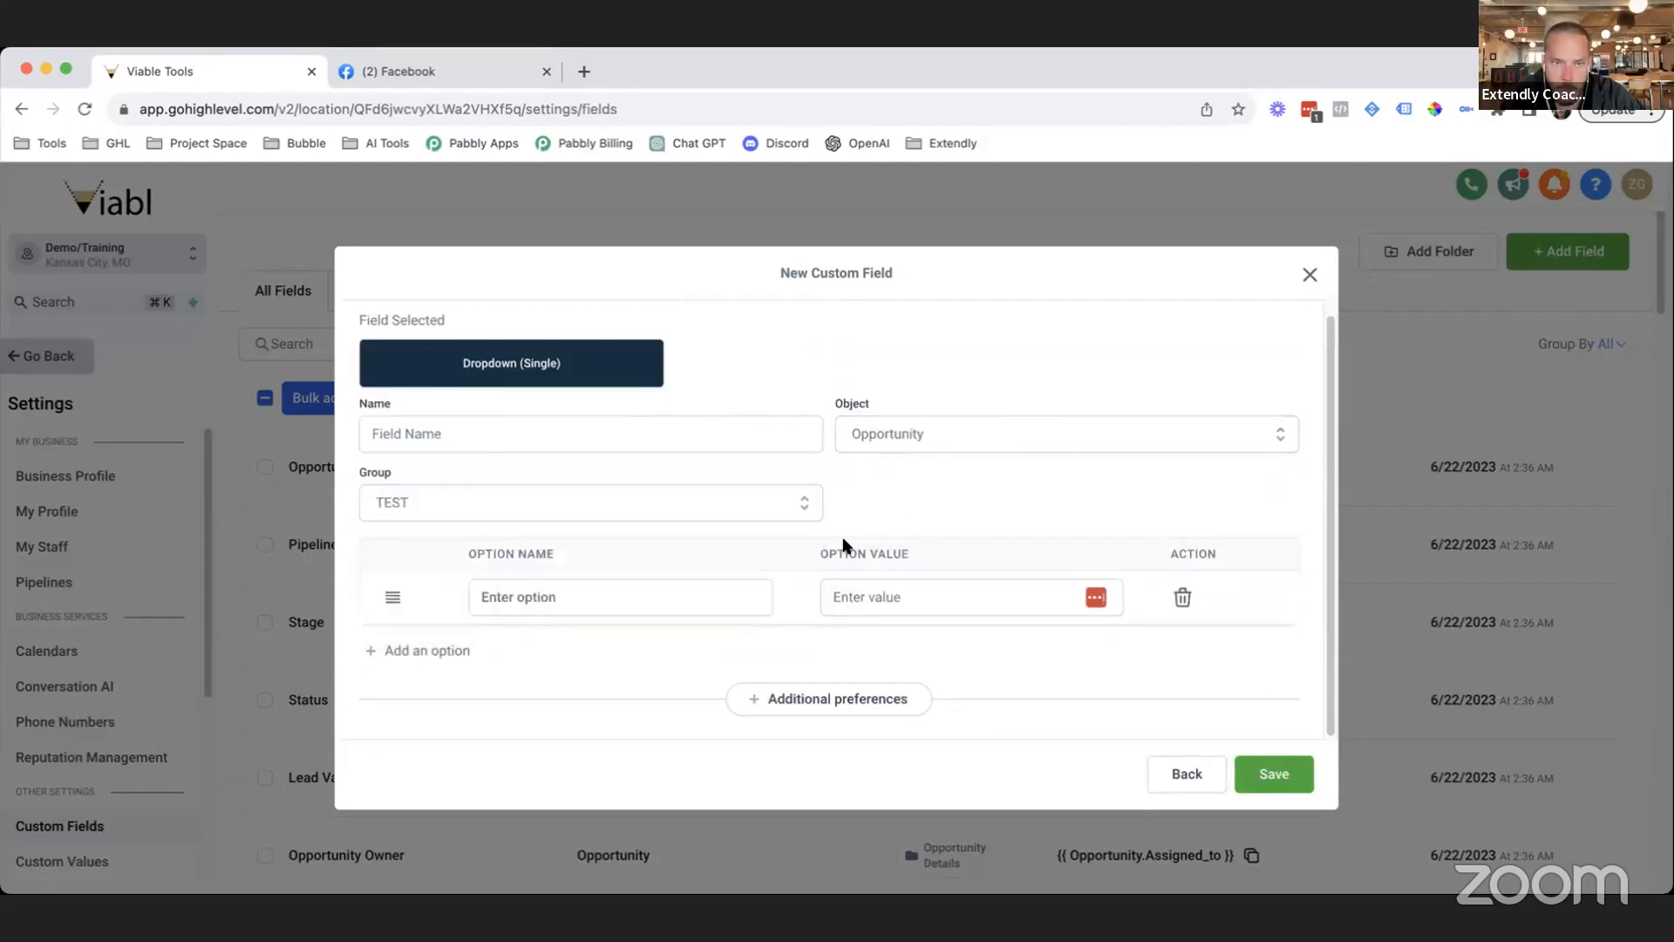
Name the new dropdown field 'Fence Material'.
{"action": "left_click", "coordinate": [615, 415]}
{"action": "type", "text": "Type of fence"}
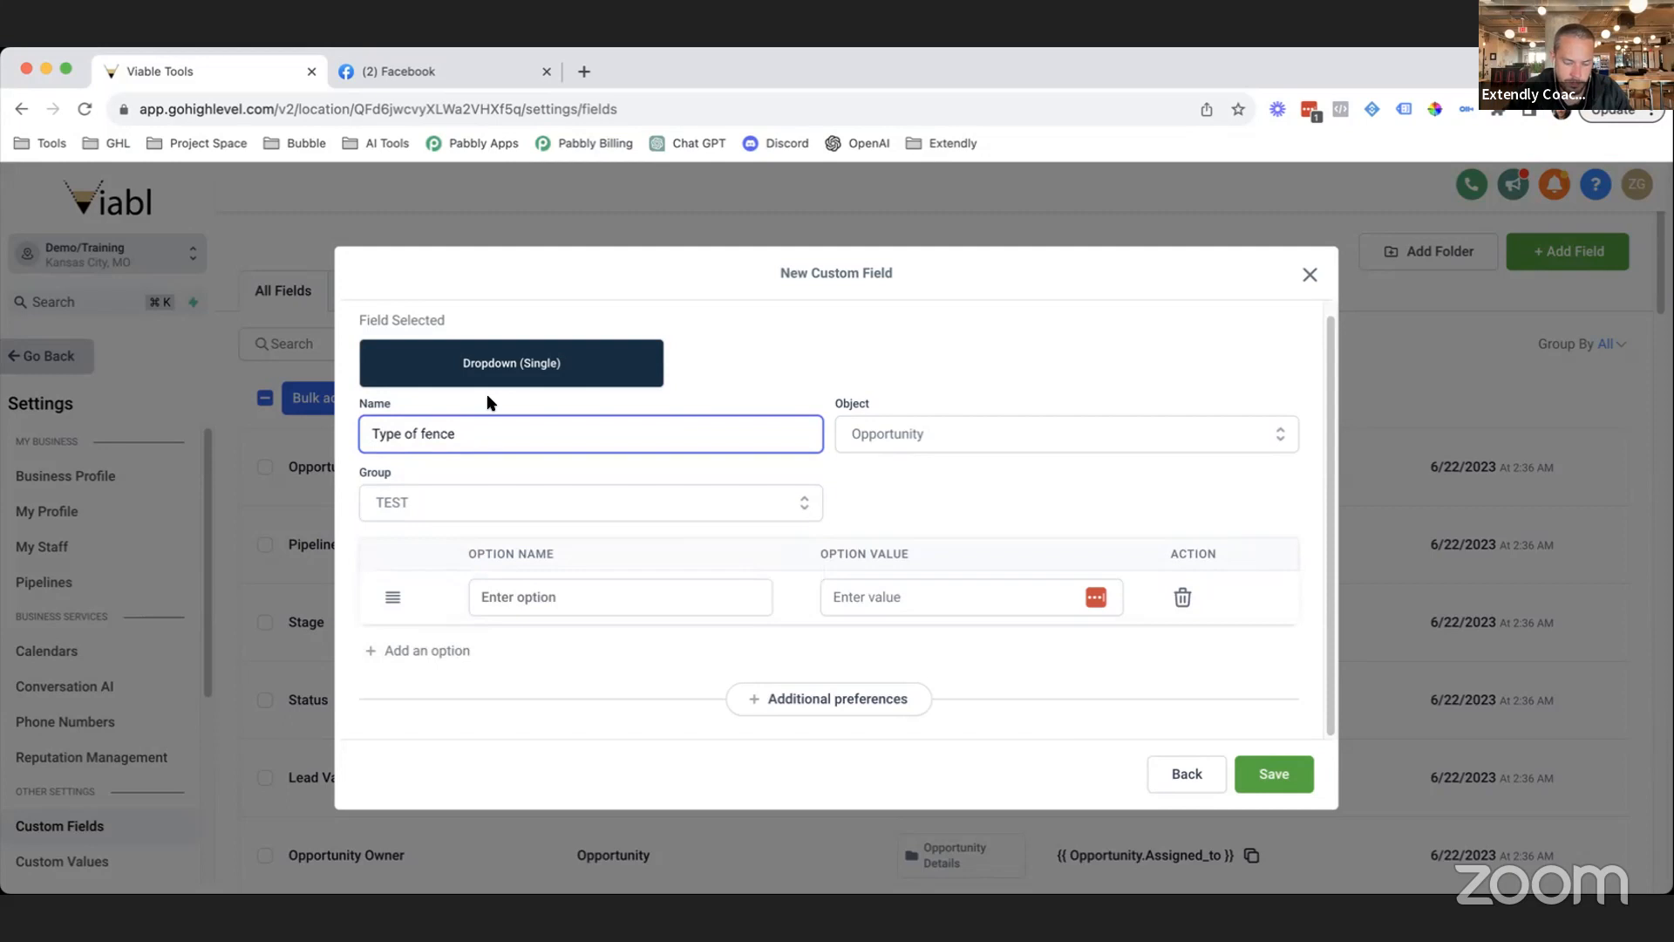
{"action": "left_click", "coordinate": [425, 434]}
{"action": "key", "text": "BackSpace"}
{"action": "type", "text": "F"}
{"action": "double_click", "coordinate": [385, 432]}
{"action": "left_click", "coordinate": [471, 427]}
{"action": "key", "text": "super+a"}
{"action": "type", "text": "F"}
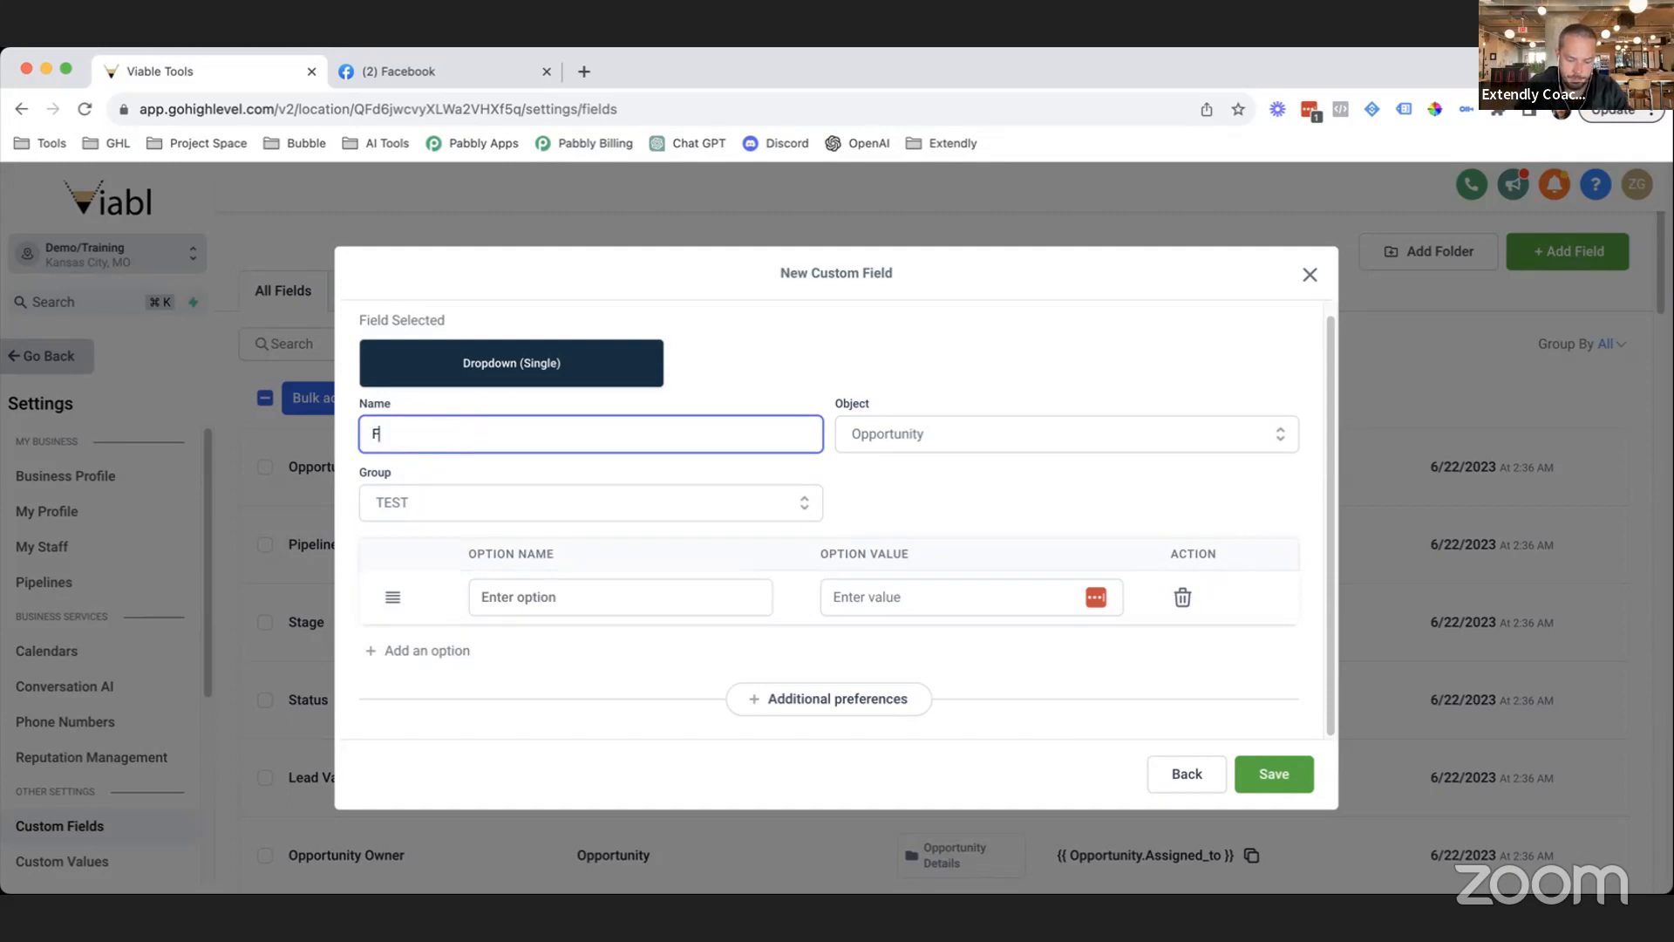
{"action": "type", "text": "ence Material"}
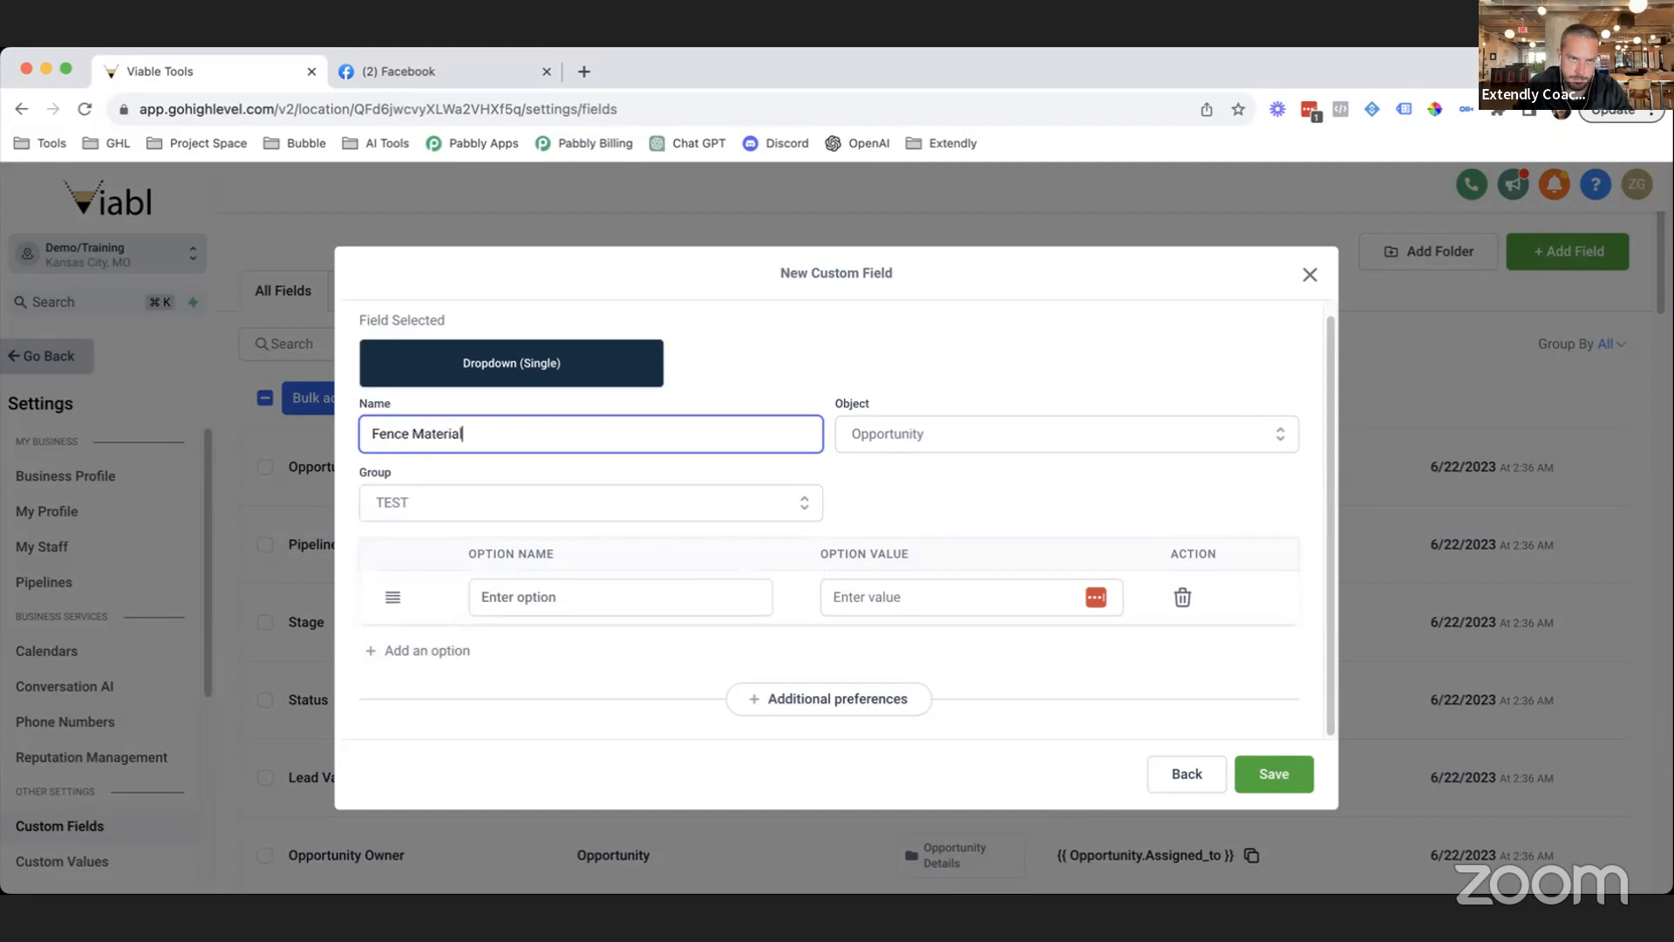
Add the options Wood and Vinyl and save the Fence Material field.
{"action": "left_click", "coordinate": [625, 588]}
{"action": "type", "text": "Wood"}
{"action": "left_click", "coordinate": [422, 652]}
{"action": "left_click", "coordinate": [561, 645]}
{"action": "type", "text": "Vin"}
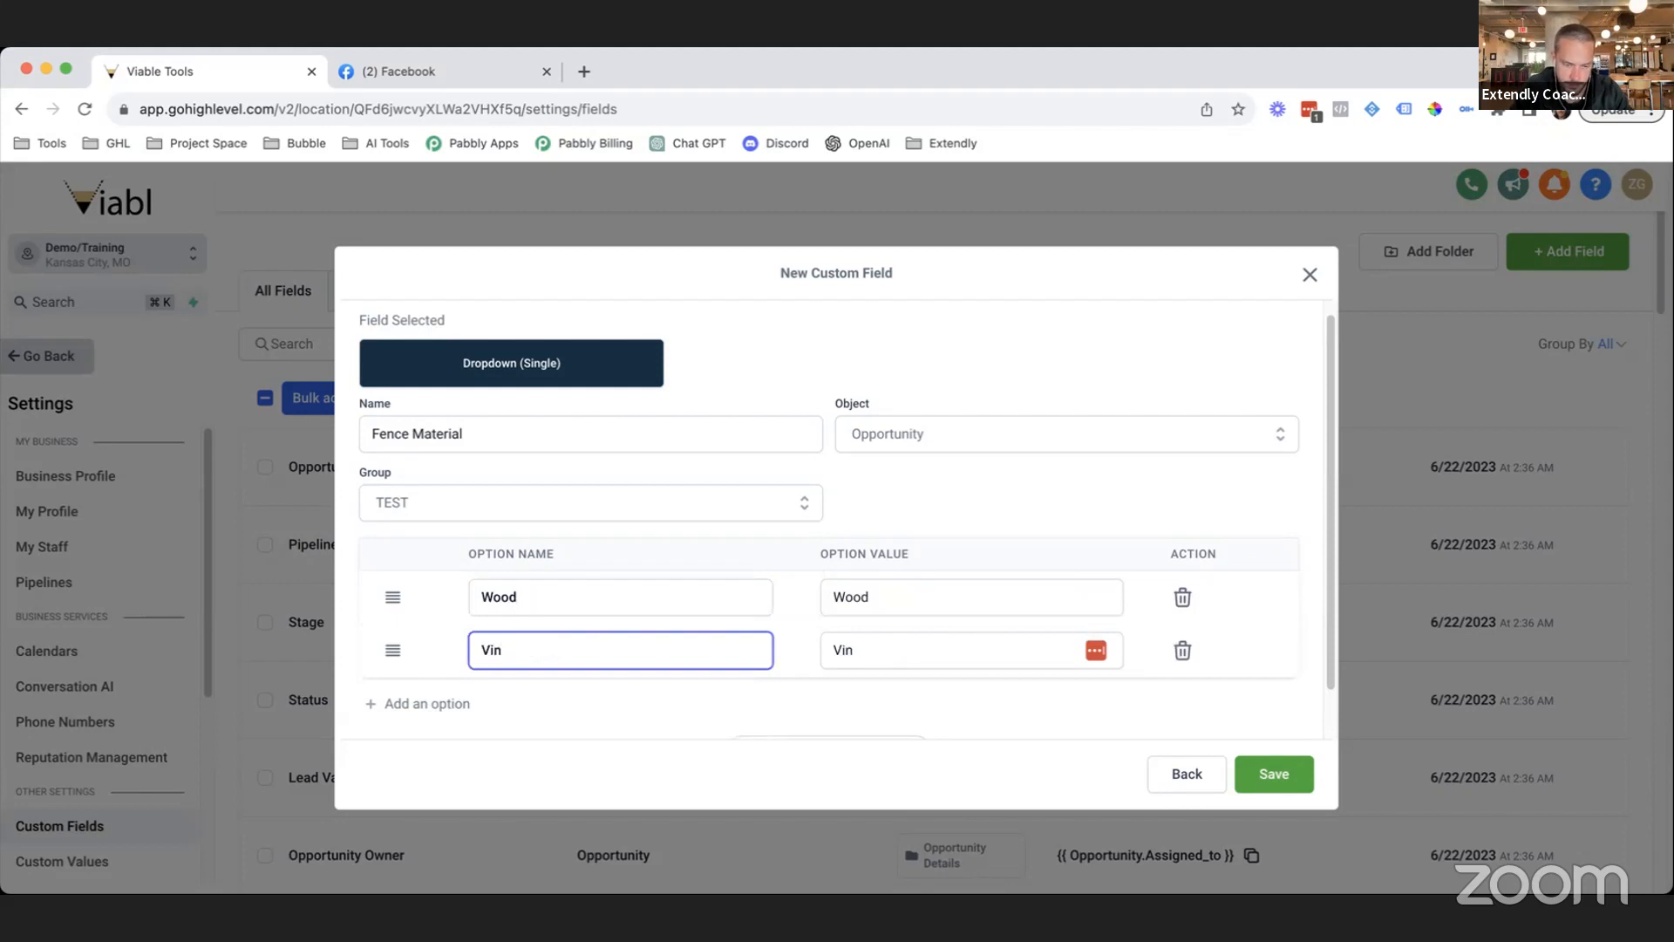
{"action": "type", "text": "yl"}
{"action": "left_click", "coordinate": [772, 698]}
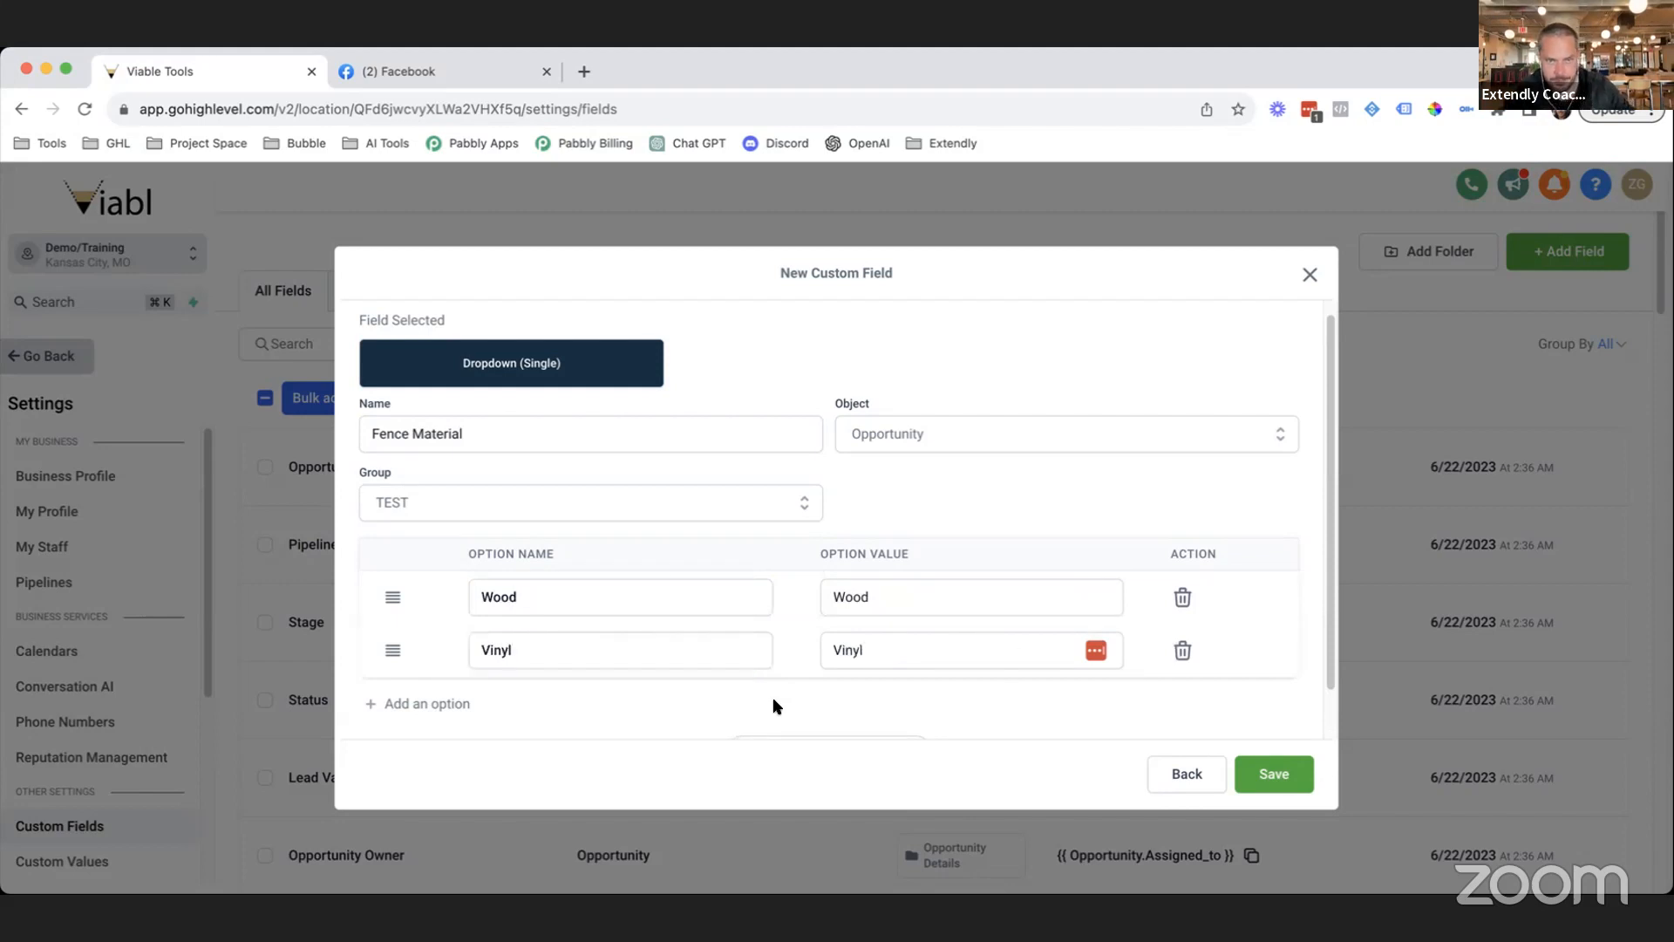
{"action": "left_click", "coordinate": [558, 650]}
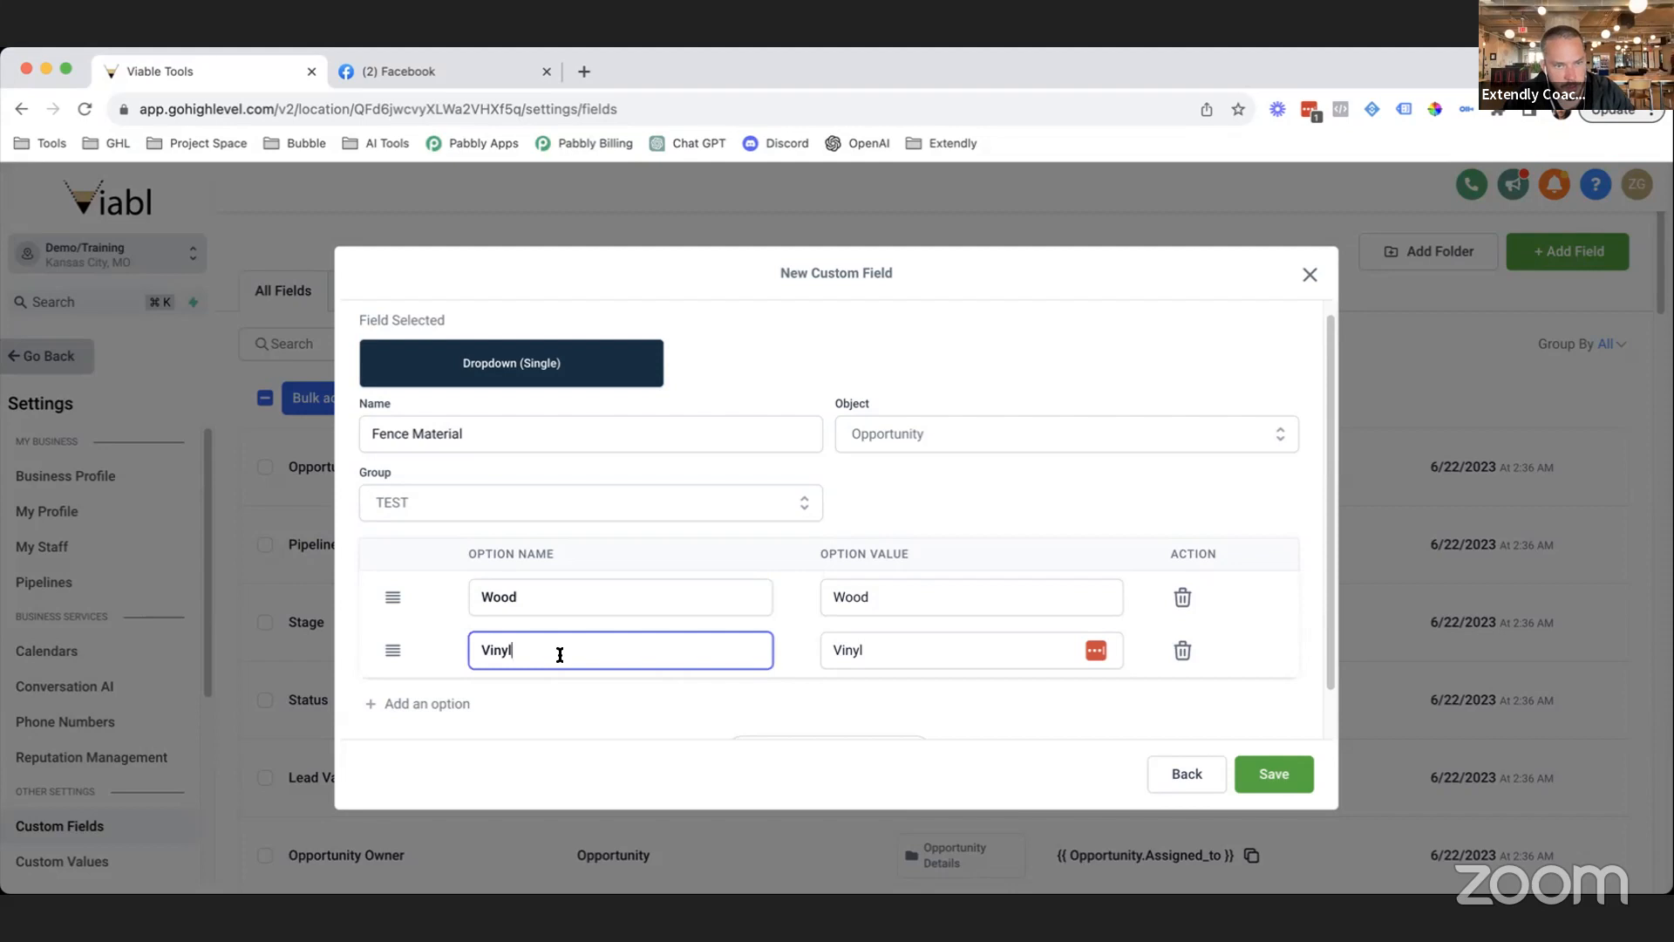
{"action": "key", "text": "BackSpace"}
{"action": "key", "text": "BackSpace"}
{"action": "key", "text": "BackSpace"}
{"action": "type", "text": "yl"}
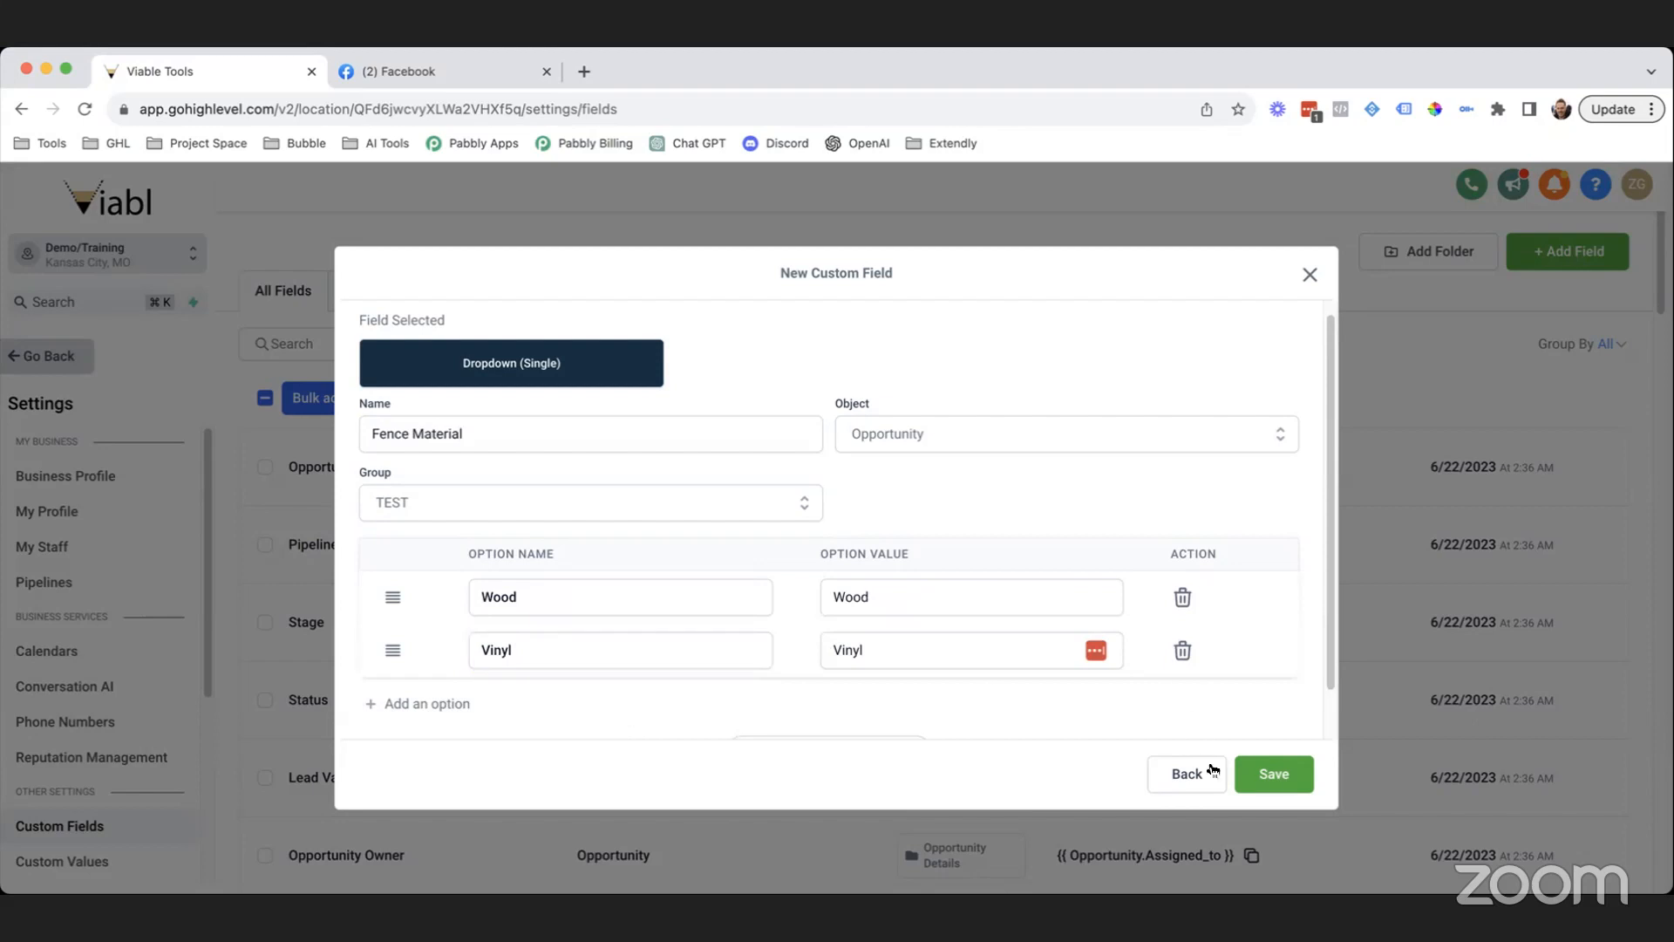
{"action": "left_click", "coordinate": [1273, 774]}
Search the custom fields for 'fence' to review the four results, then return to the Dashboard.
{"action": "scroll", "coordinate": [525, 590], "scroll_direction": "down", "scroll_amount": 1}
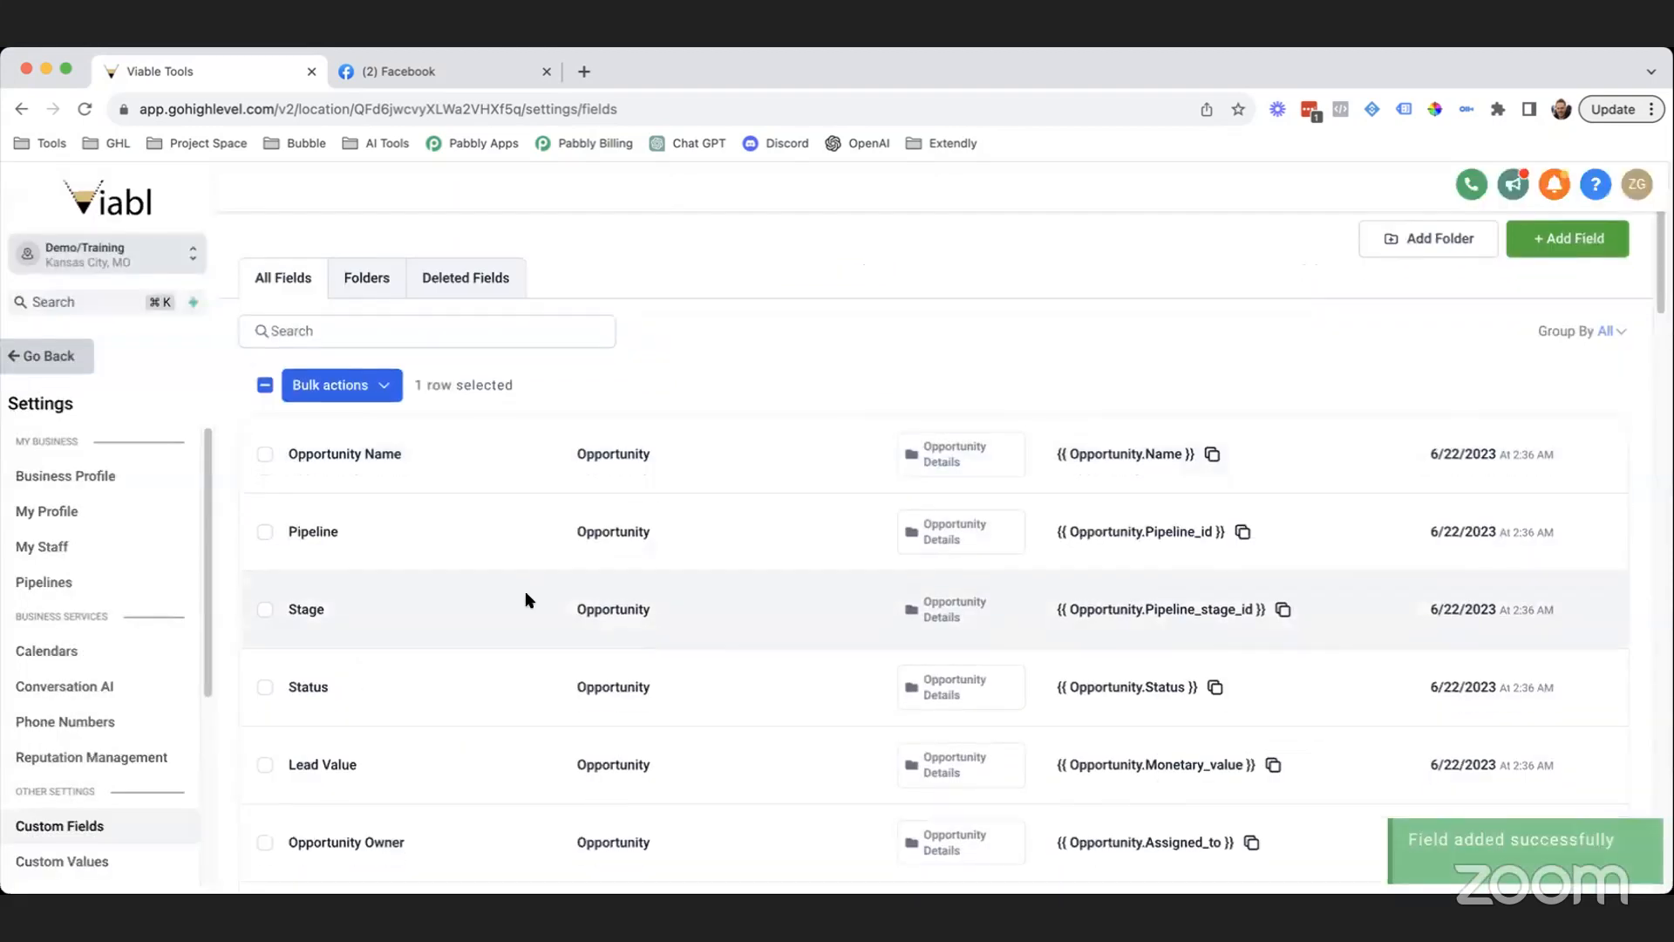
{"action": "left_click", "coordinate": [458, 307]}
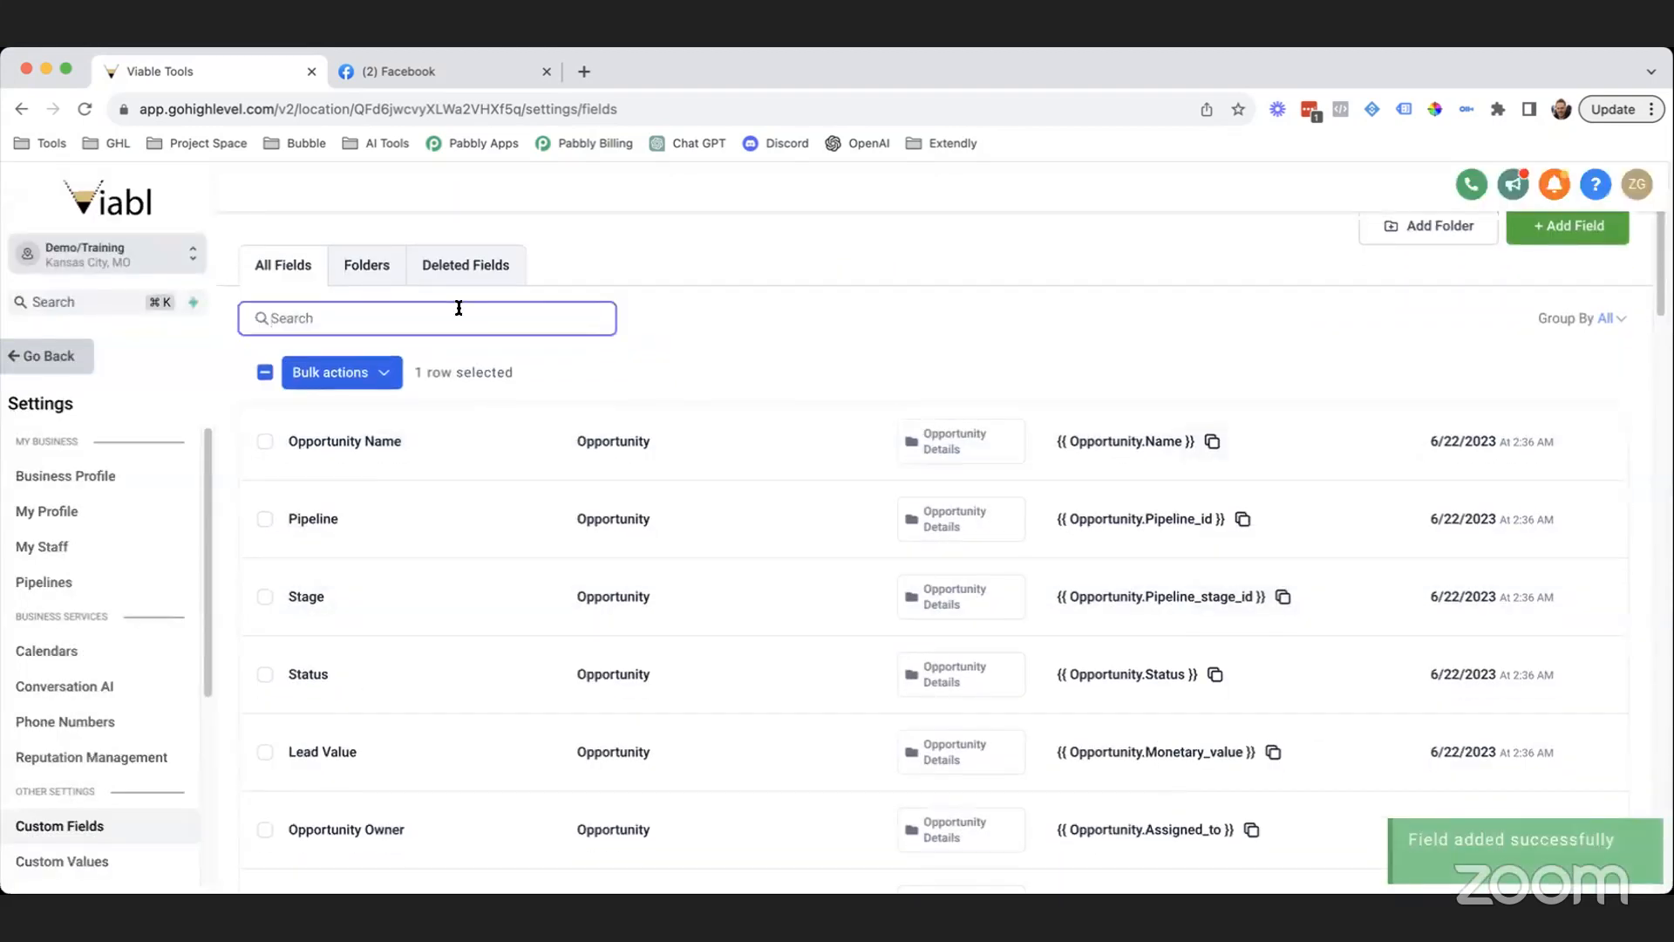
{"action": "type", "text": "fence"}
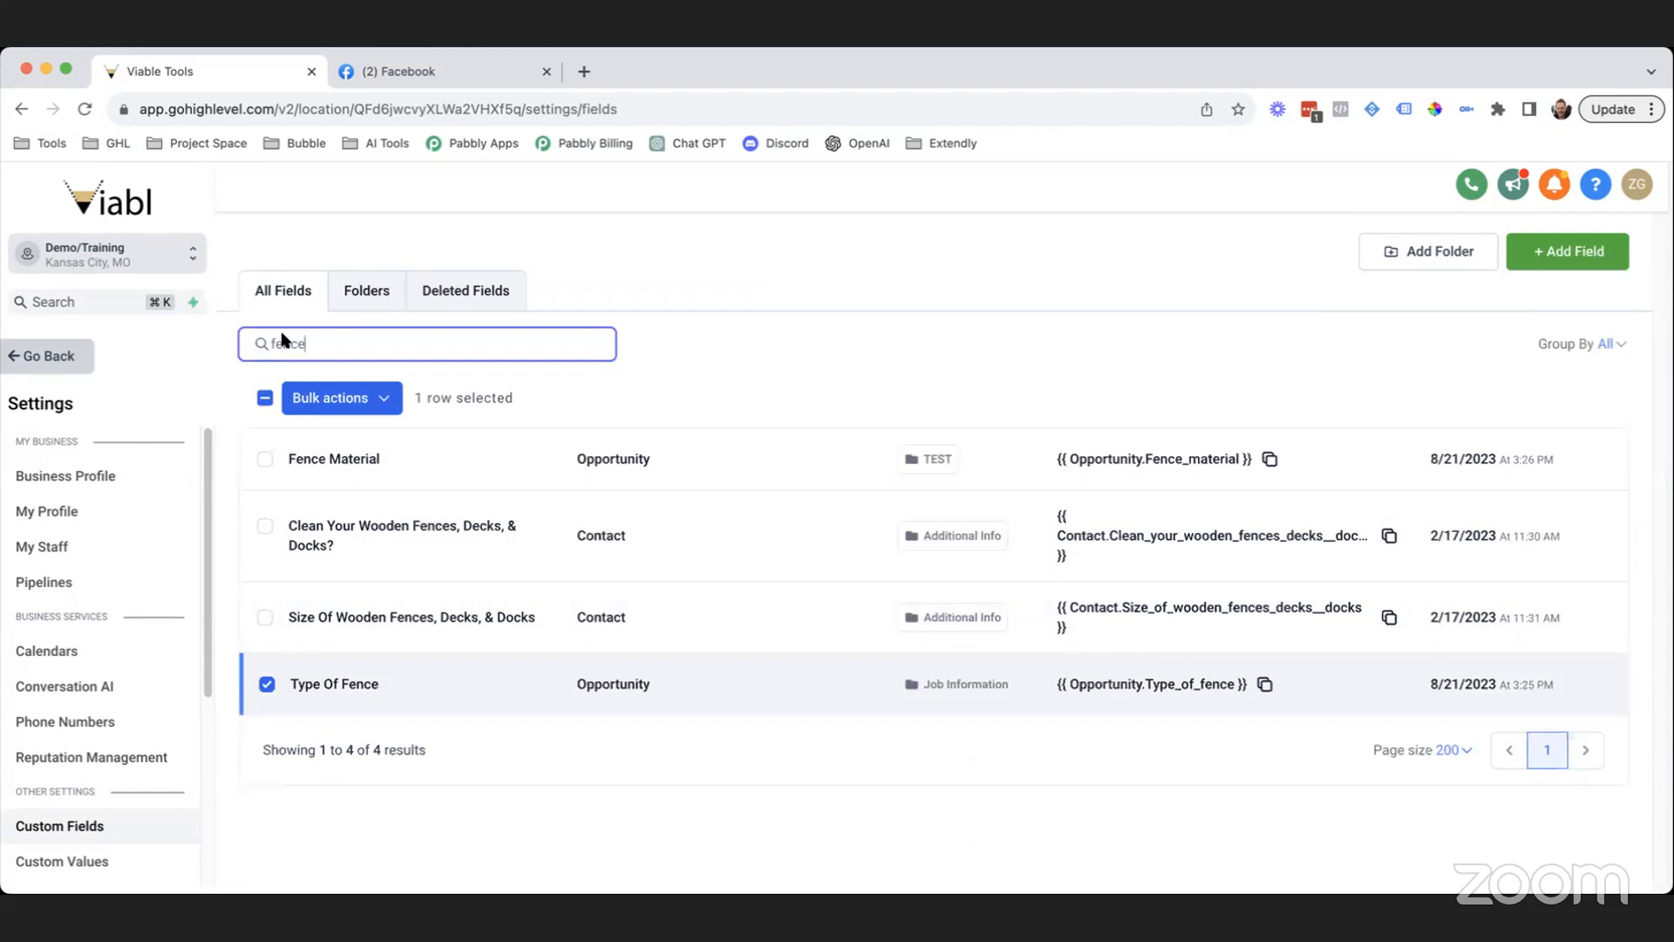
{"action": "left_click", "coordinate": [47, 353]}
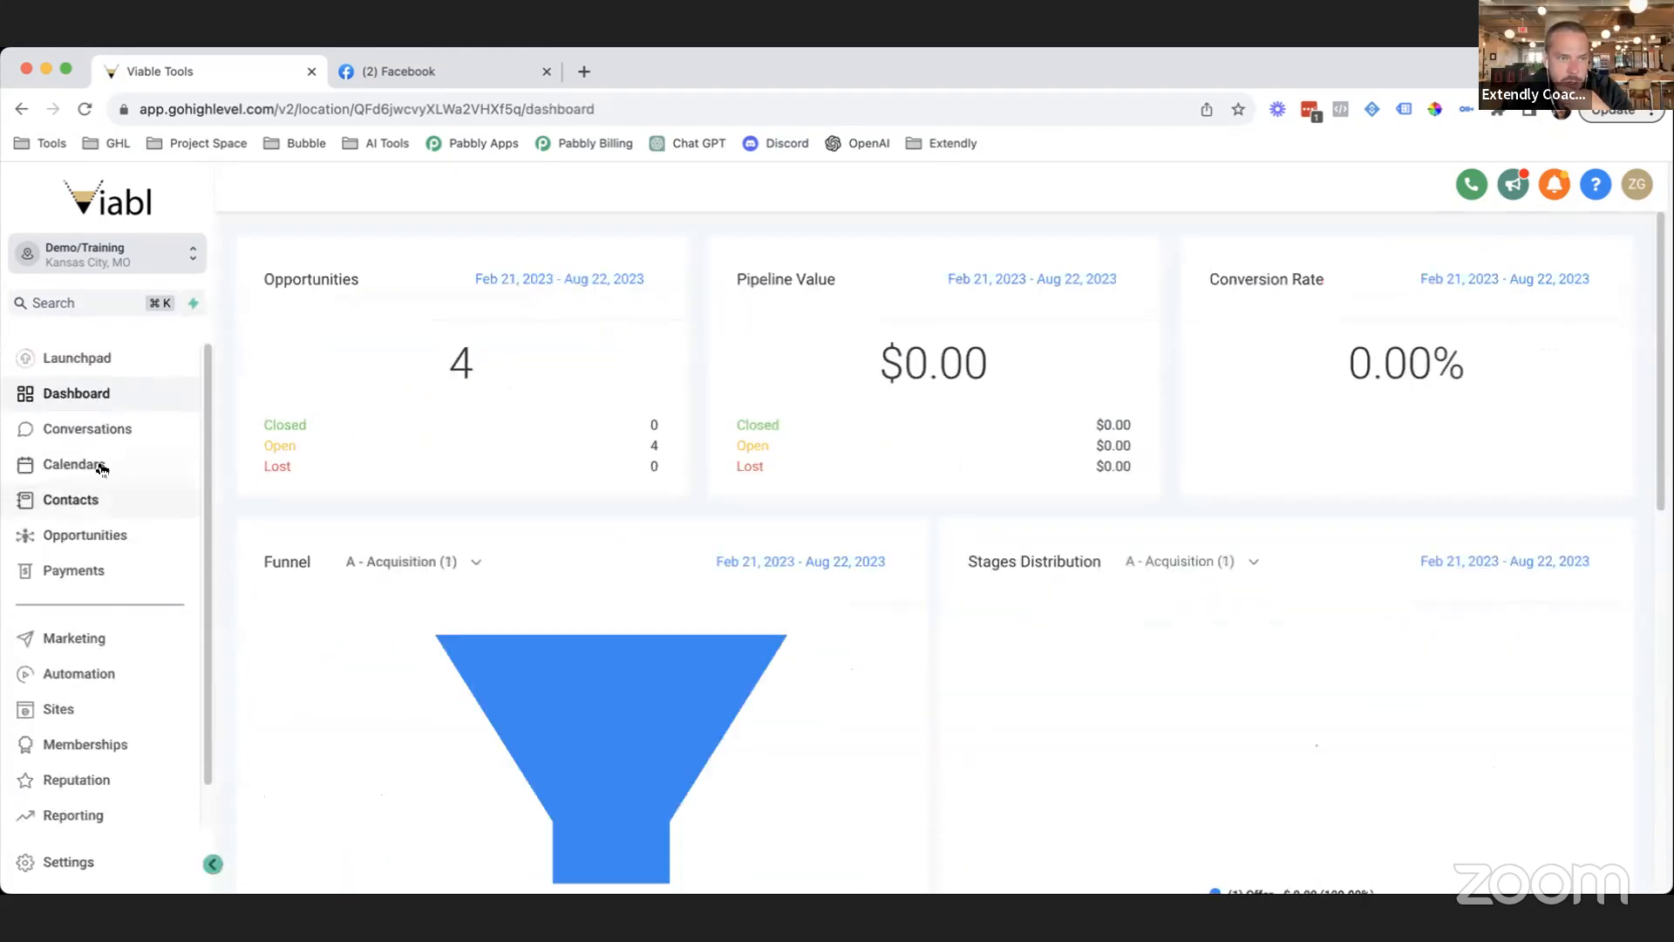
Open the Offer-stage opportunity and switch to its TEST section.
{"action": "left_click", "coordinate": [103, 535]}
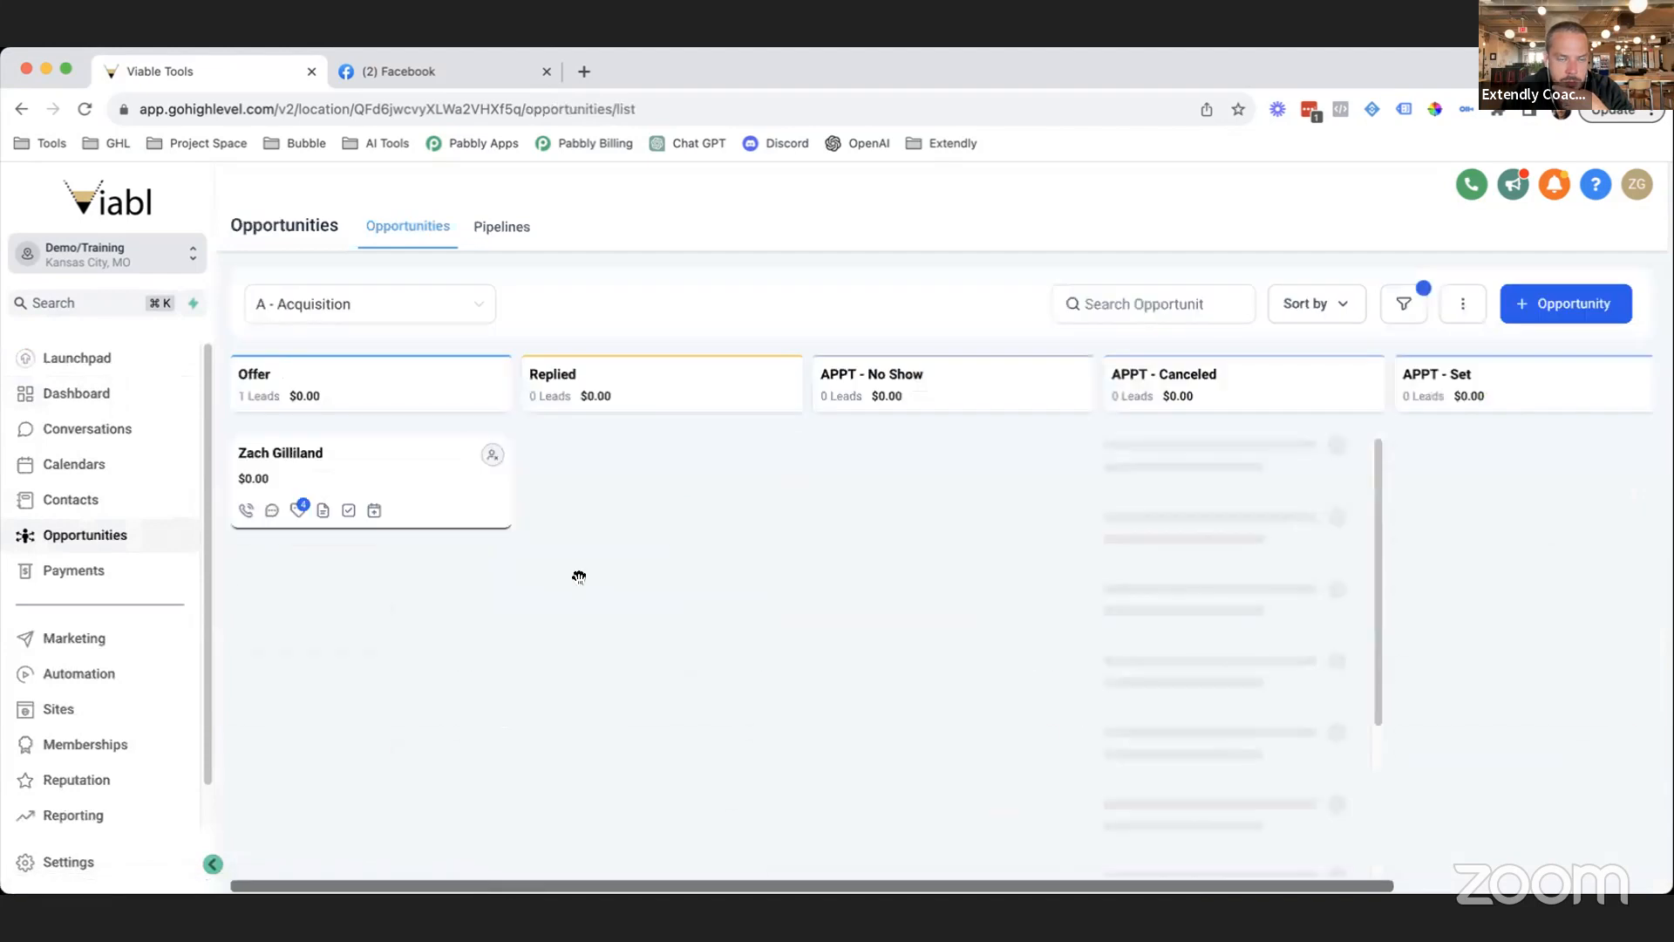
{"action": "left_click", "coordinate": [416, 496]}
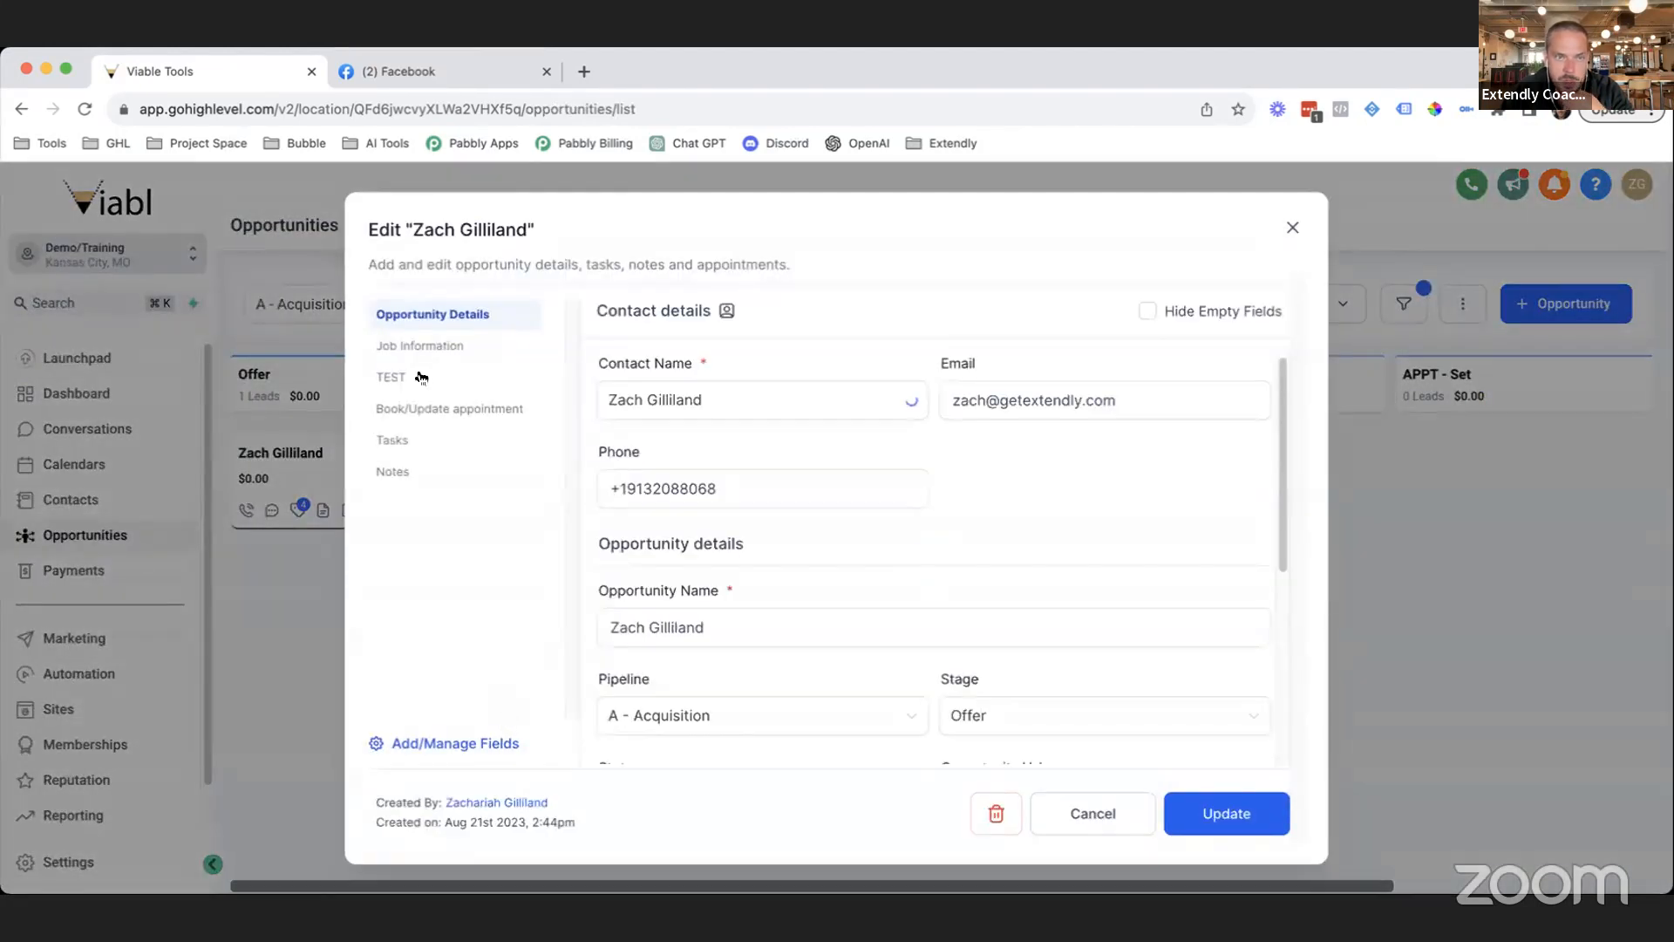
{"action": "left_click", "coordinate": [461, 357]}
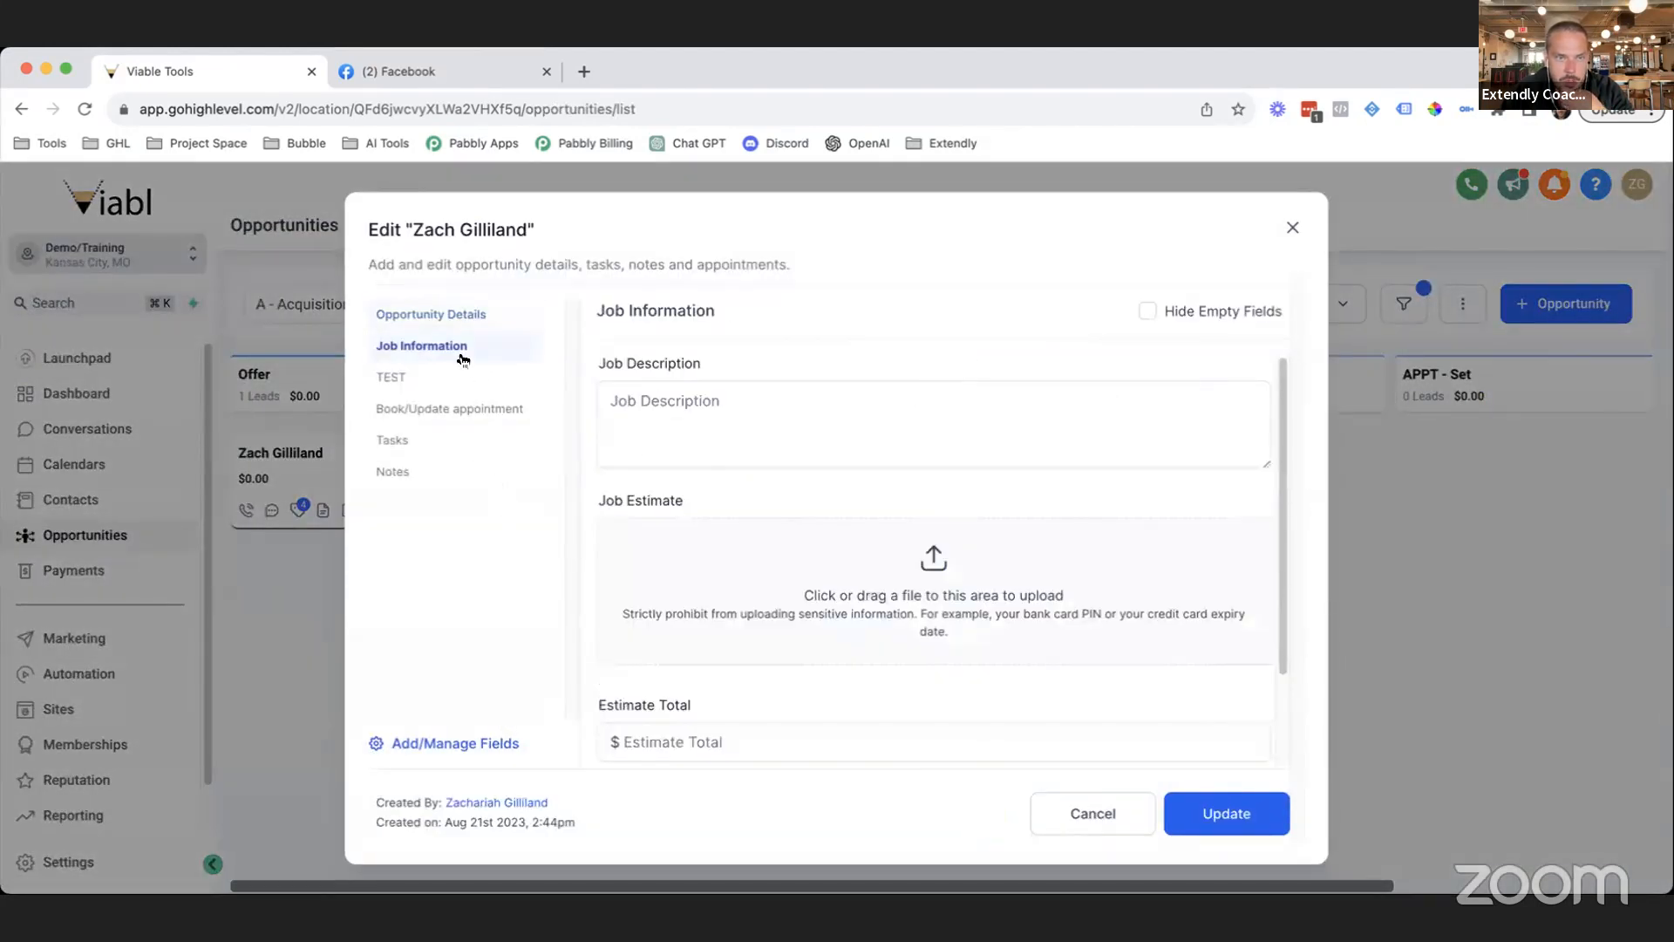
{"action": "left_click", "coordinate": [401, 377]}
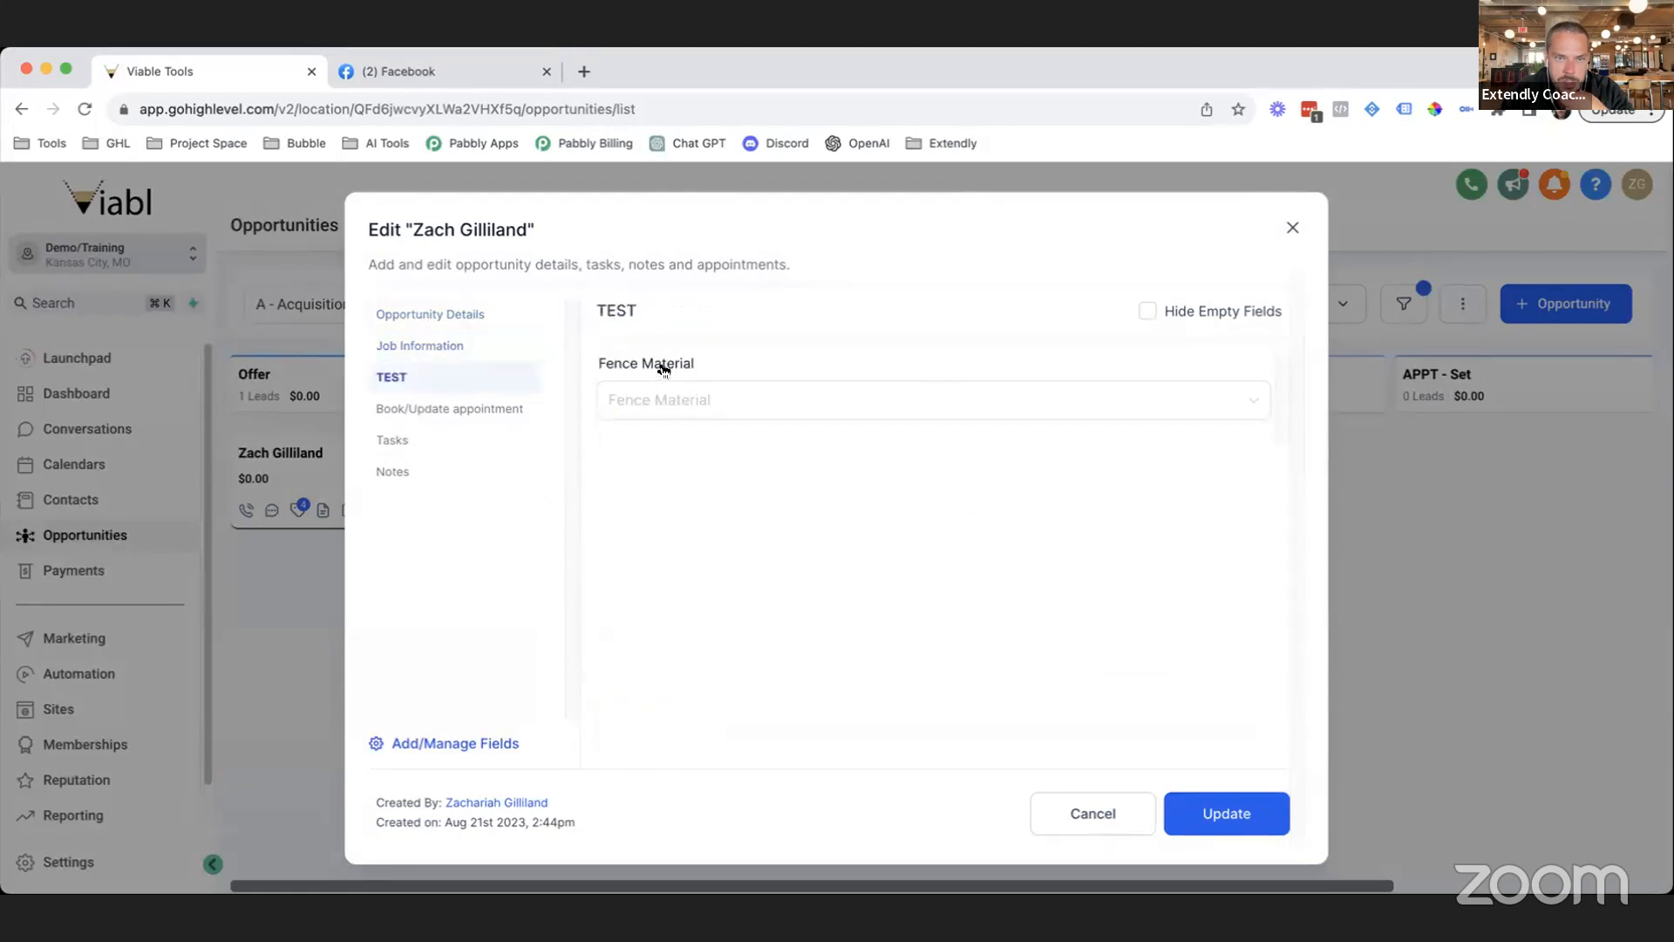
Set Fence Material to Wood, then Vinyl, and close the opportunity without updating.
{"action": "left_click", "coordinate": [652, 397]}
{"action": "left_click", "coordinate": [671, 445]}
{"action": "left_click", "coordinate": [670, 397]}
{"action": "left_click", "coordinate": [667, 476]}
{"action": "left_click", "coordinate": [666, 579]}
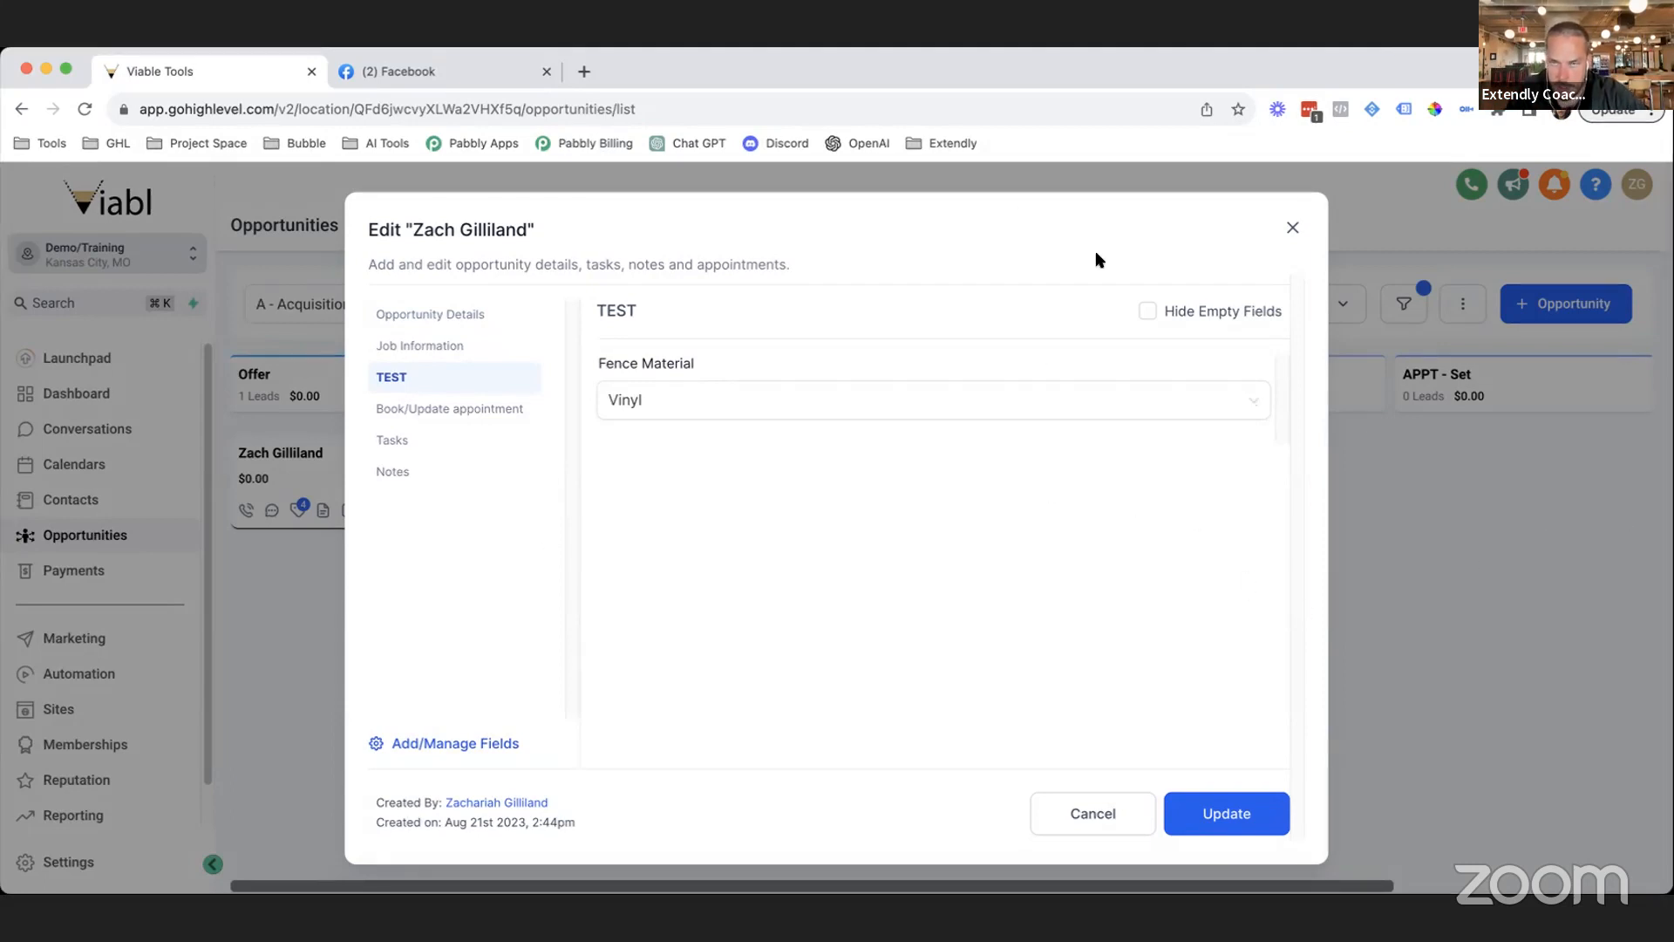
{"action": "left_click", "coordinate": [1293, 226]}
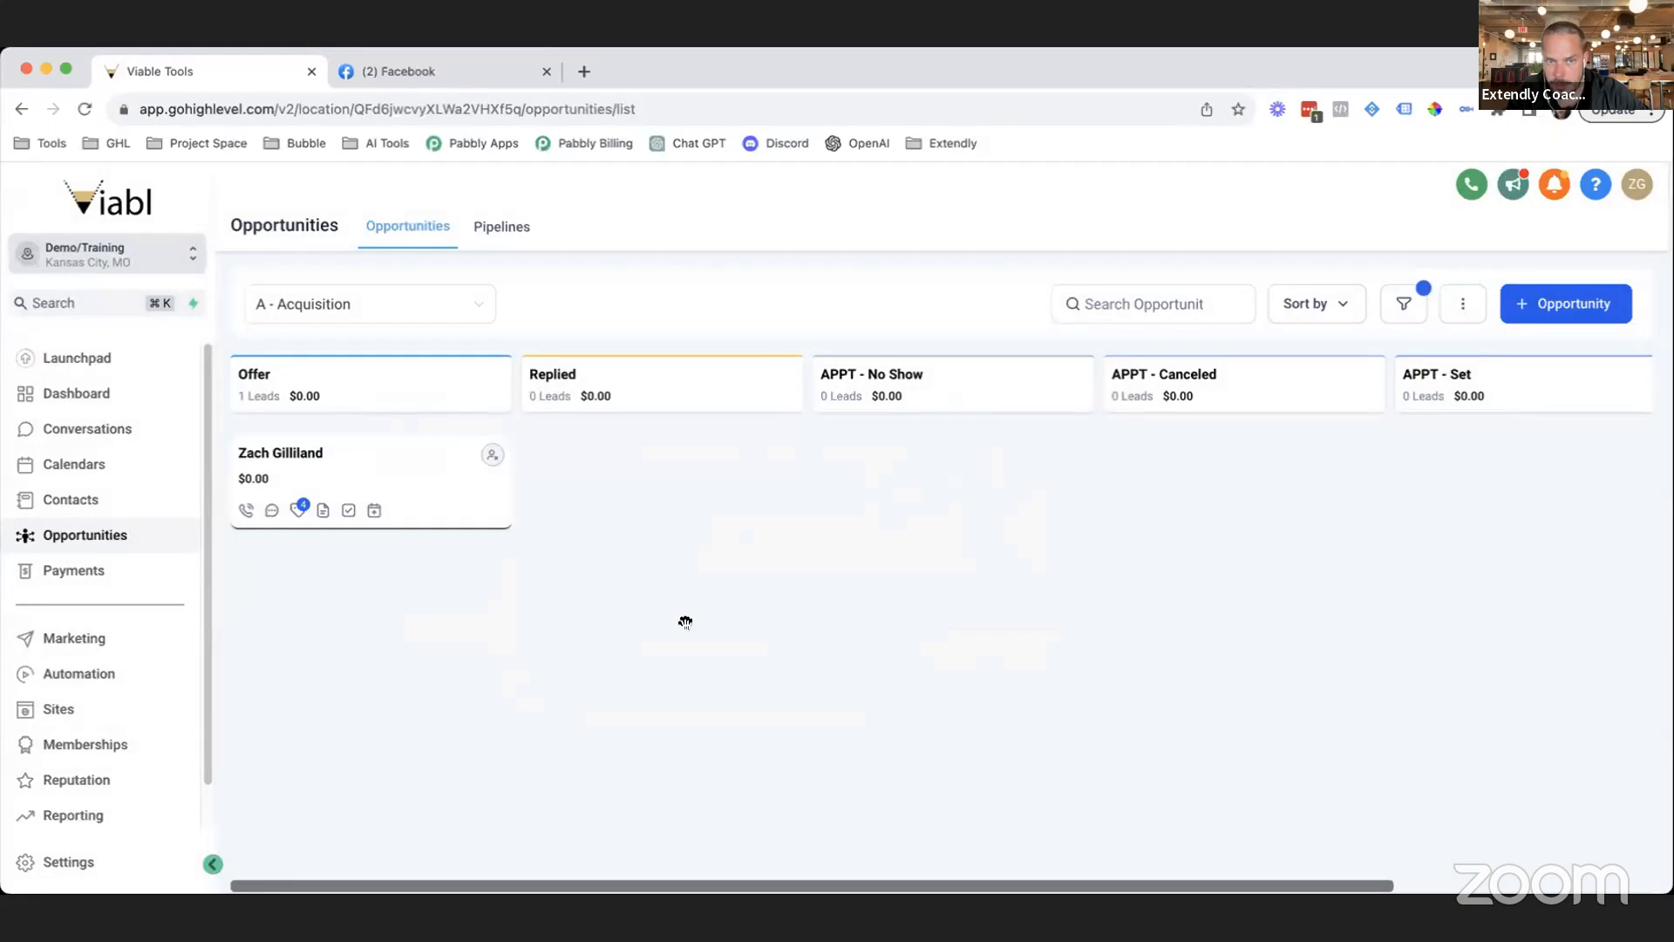
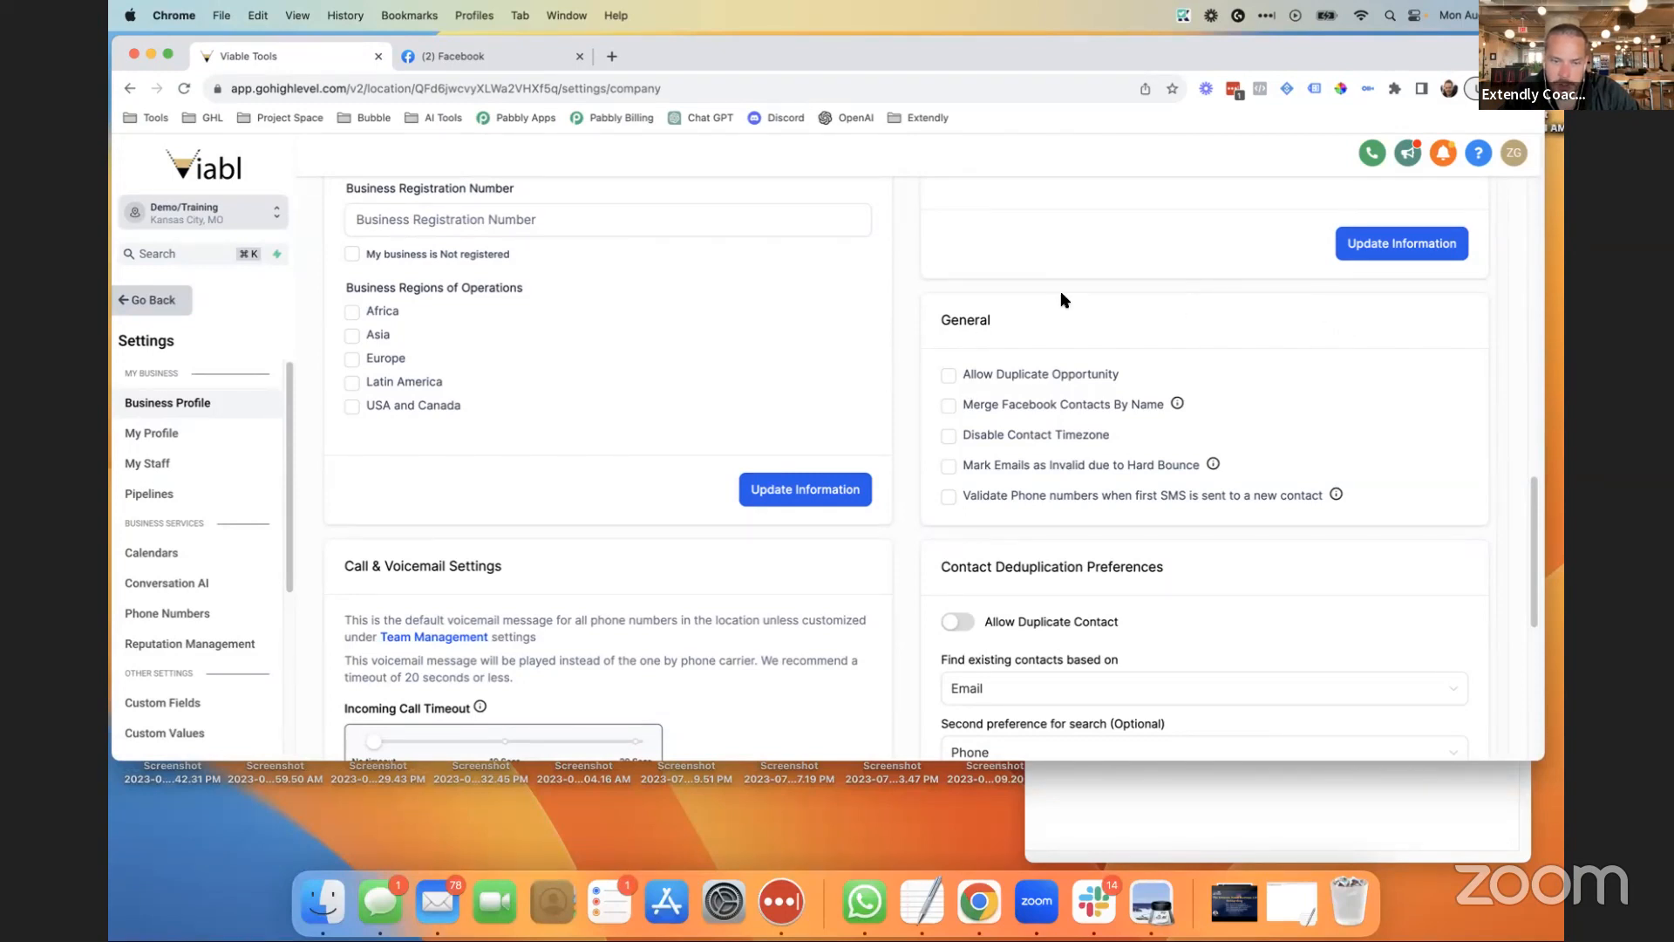
Enable 'Allow Duplicate Opportunity' in the General settings, then go to the Opportunities board.
{"action": "scroll", "coordinate": [1076, 366], "scroll_direction": "up", "scroll_amount": 1}
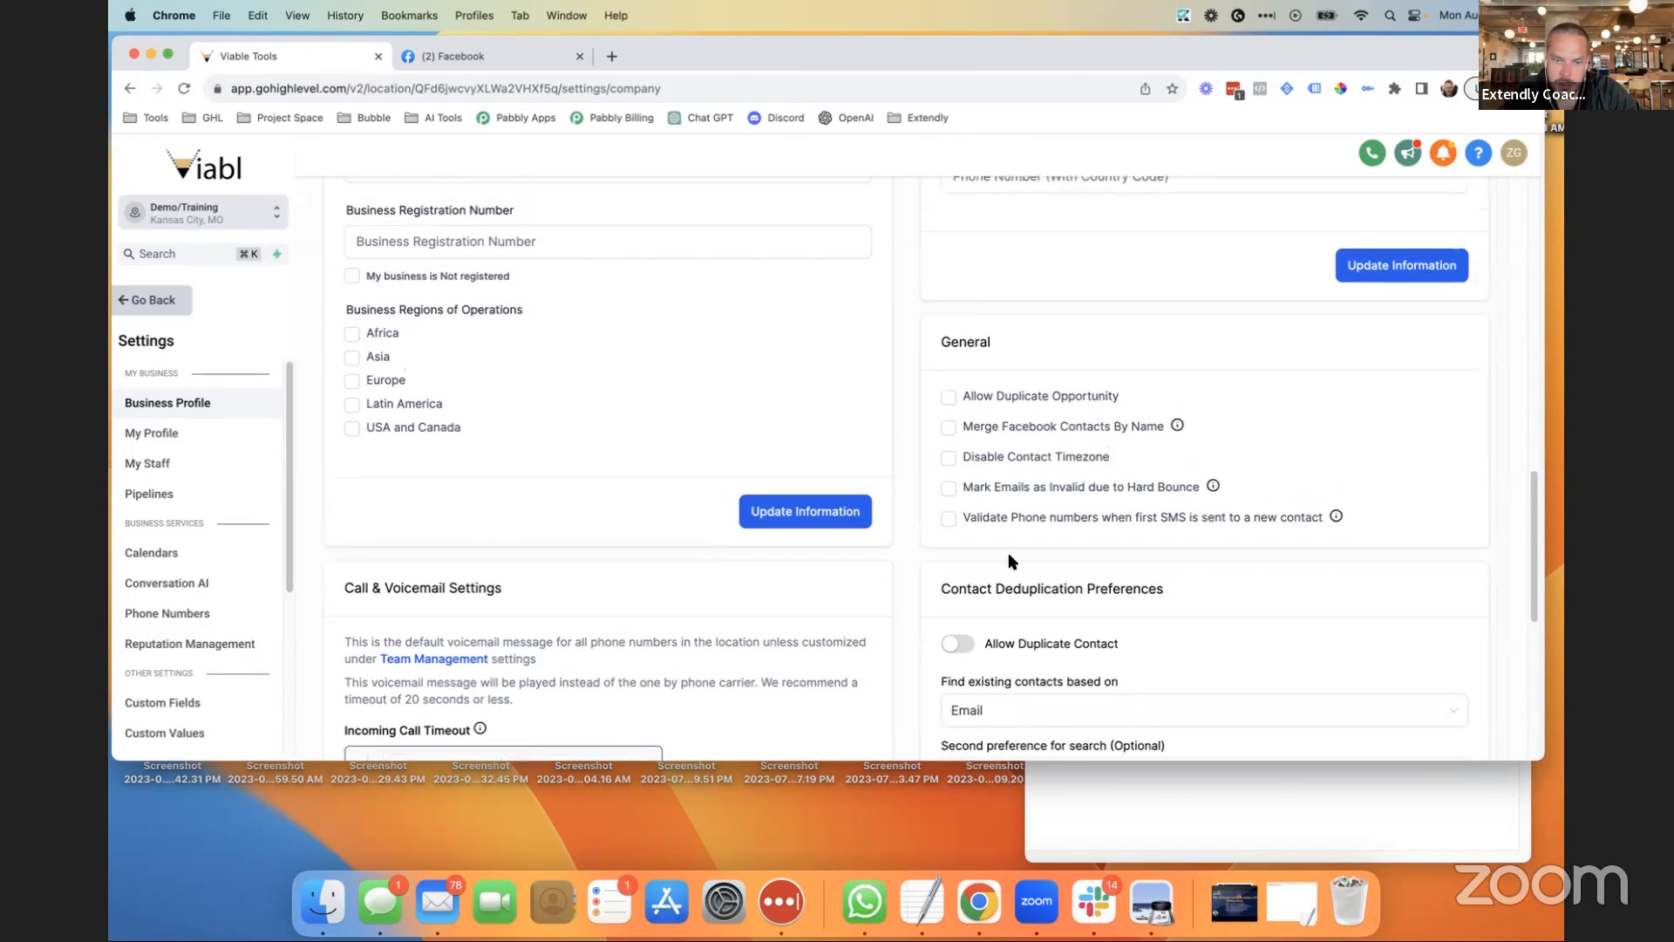
{"action": "left_click", "coordinate": [949, 398]}
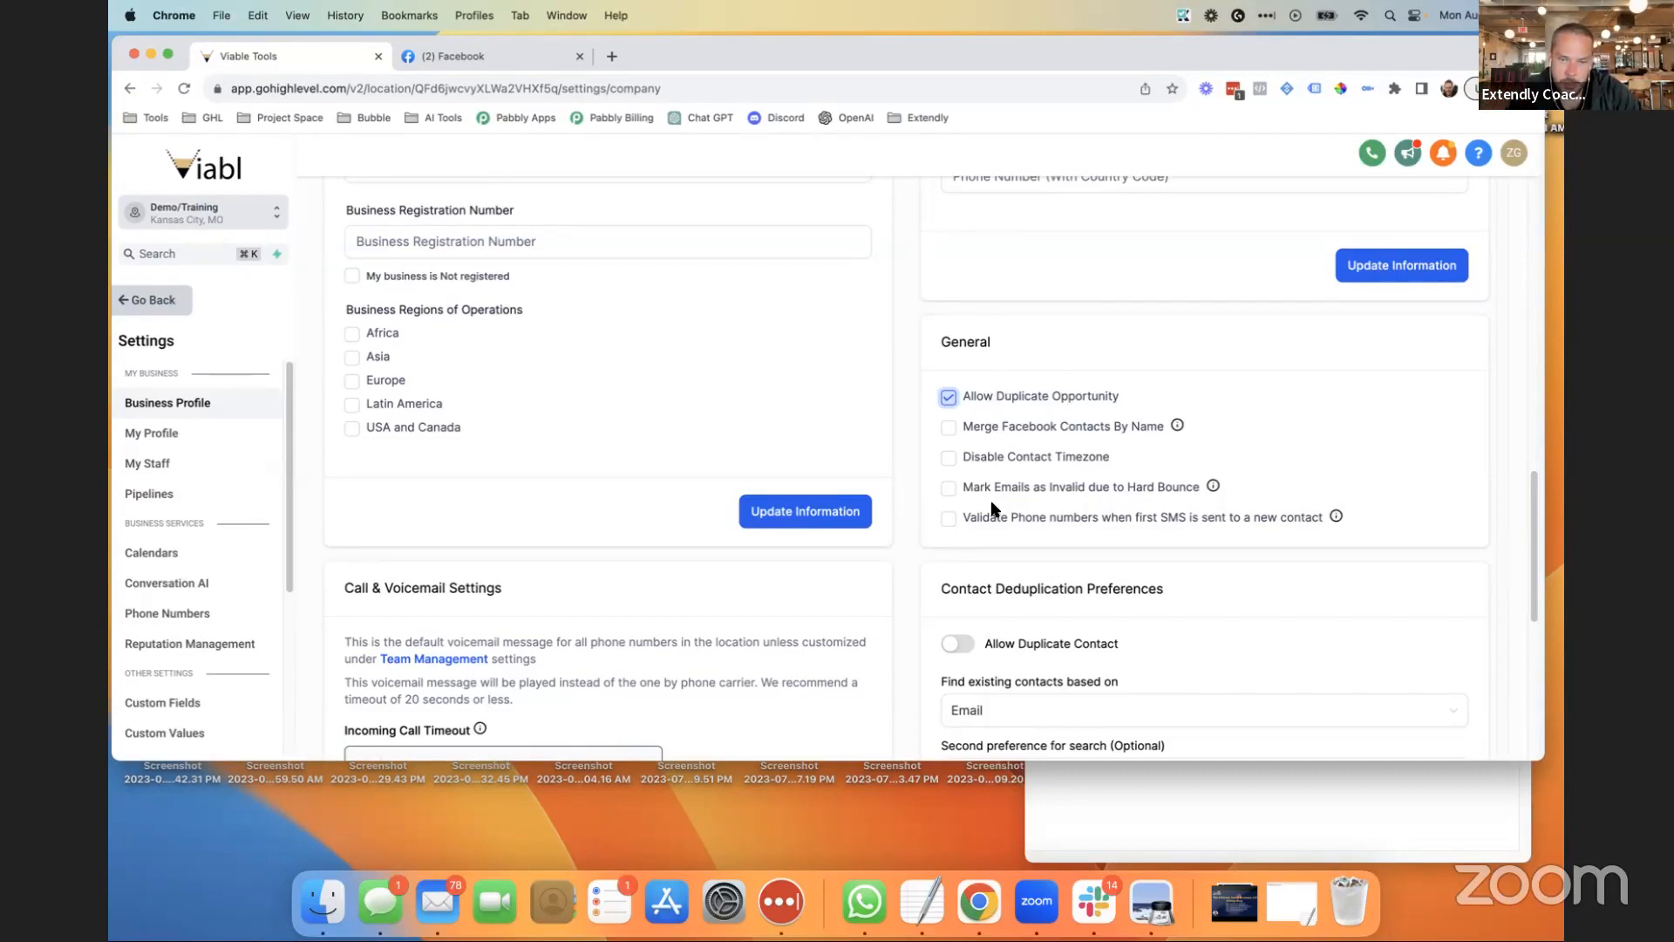
{"action": "scroll", "coordinate": [872, 523], "scroll_direction": "up", "scroll_amount": 5}
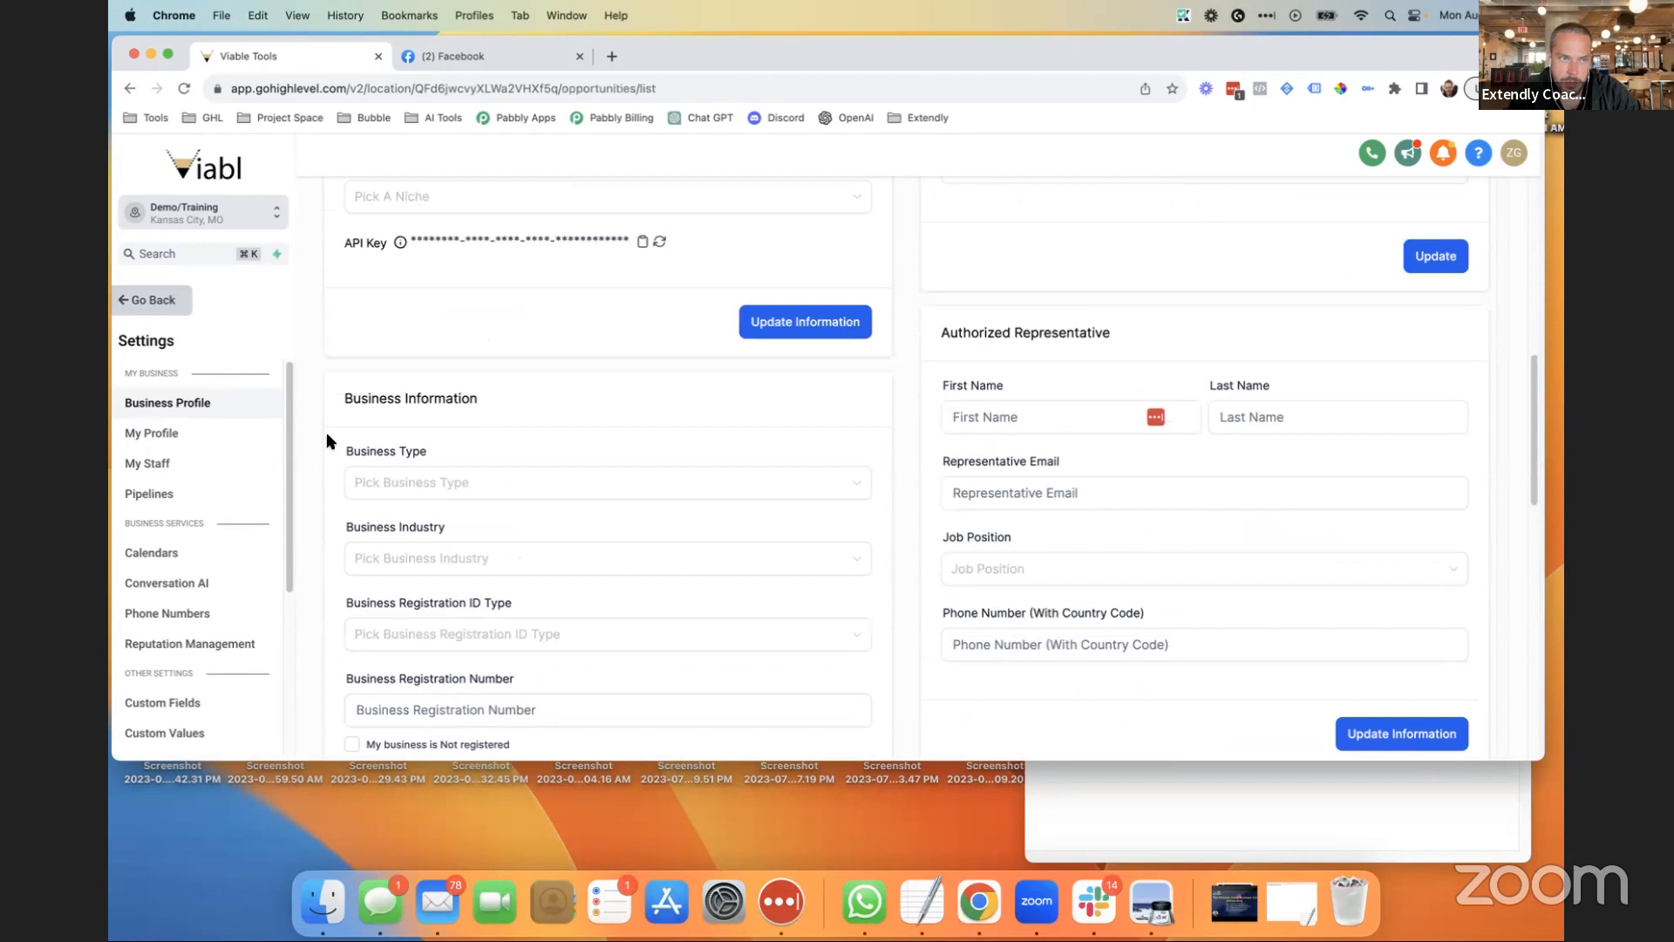
{"action": "left_click", "coordinate": [208, 361]}
Open the Offer-stage opportunity on the A - Acquisition board for editing.
{"action": "left_click", "coordinate": [218, 453]}
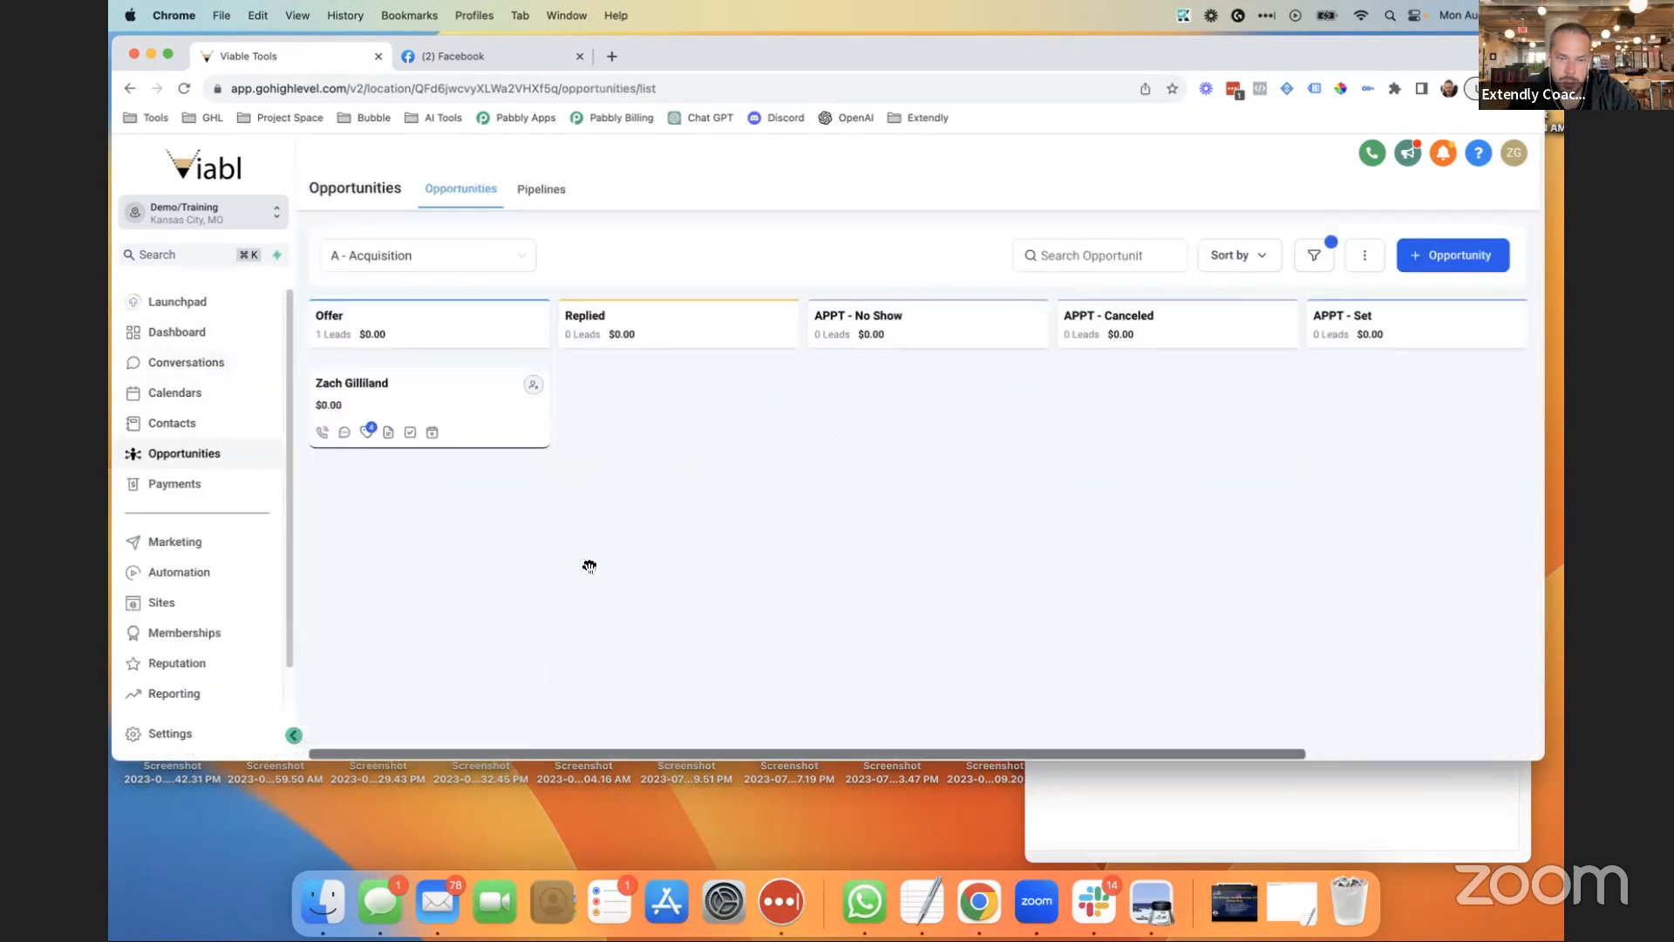
{"action": "left_click", "coordinate": [446, 405]}
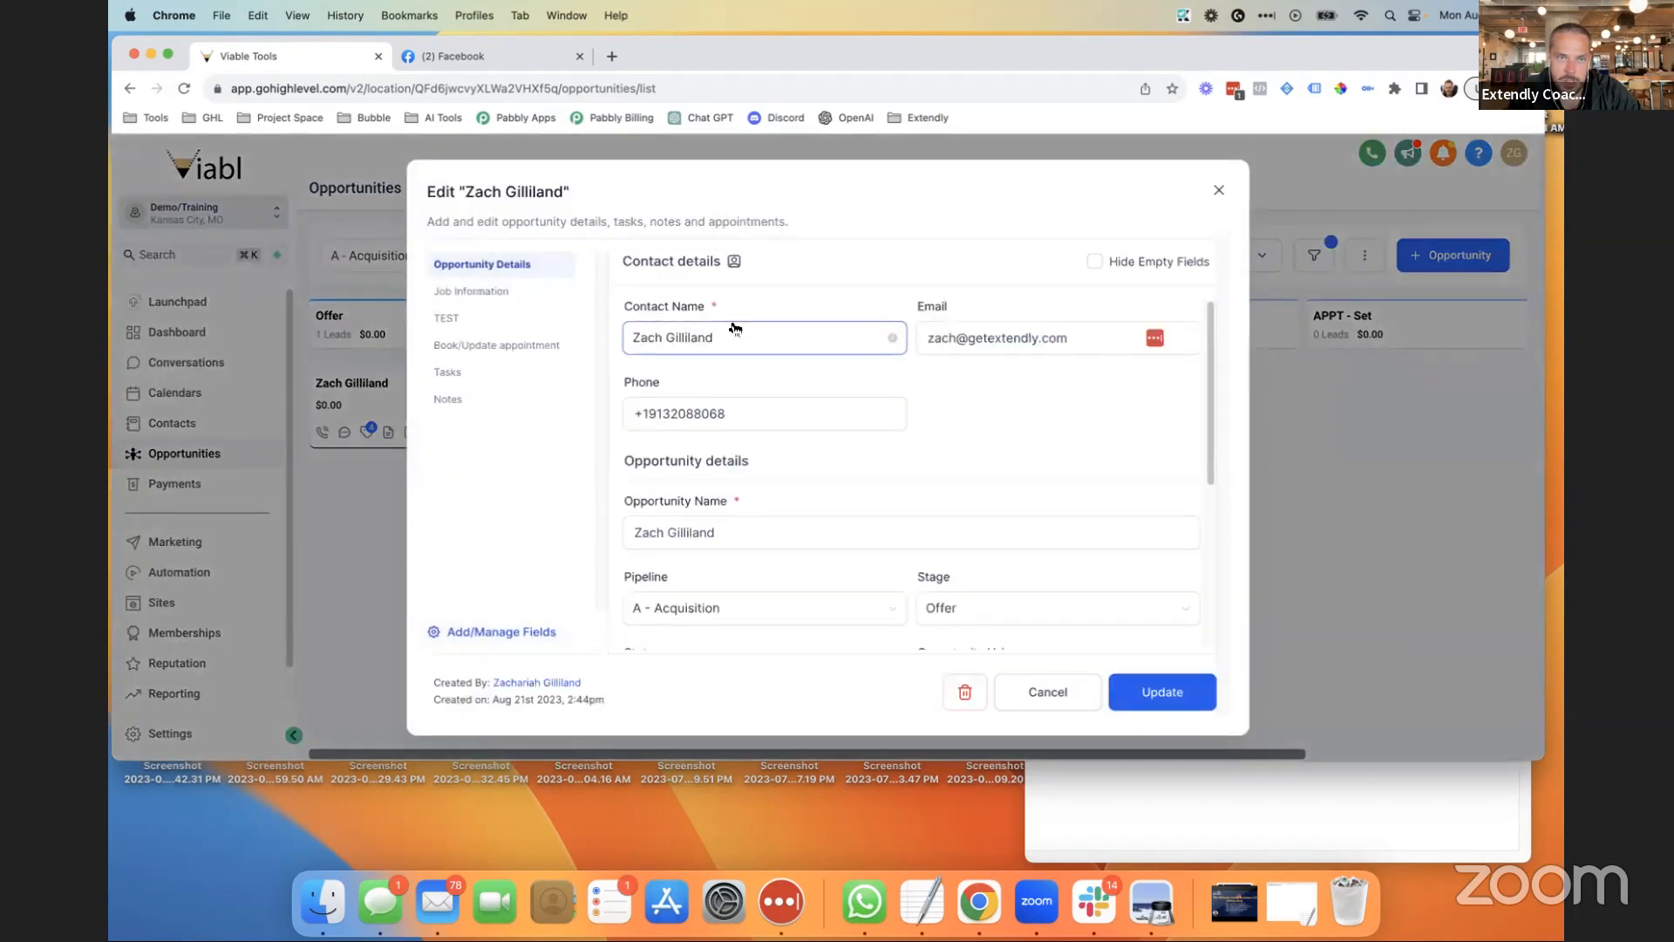
{"action": "scroll", "coordinate": [840, 543], "scroll_direction": "down", "scroll_amount": 4}
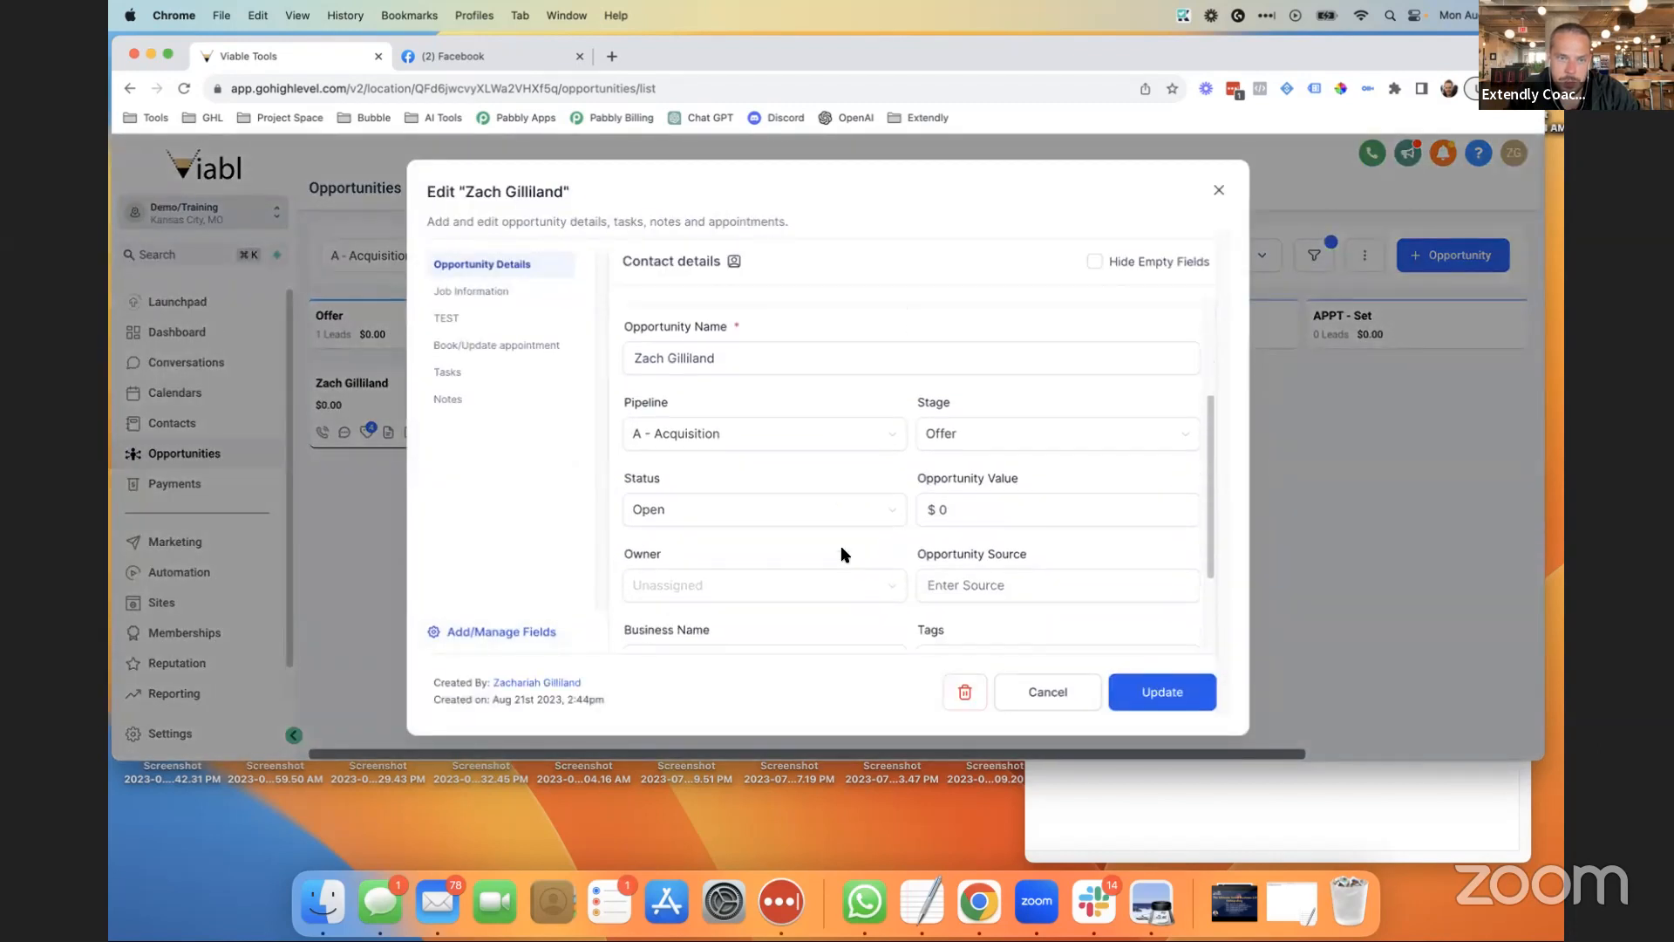
{"action": "scroll", "coordinate": [841, 549], "scroll_direction": "down", "scroll_amount": 2}
{"action": "scroll", "coordinate": [828, 541], "scroll_direction": "up", "scroll_amount": 5}
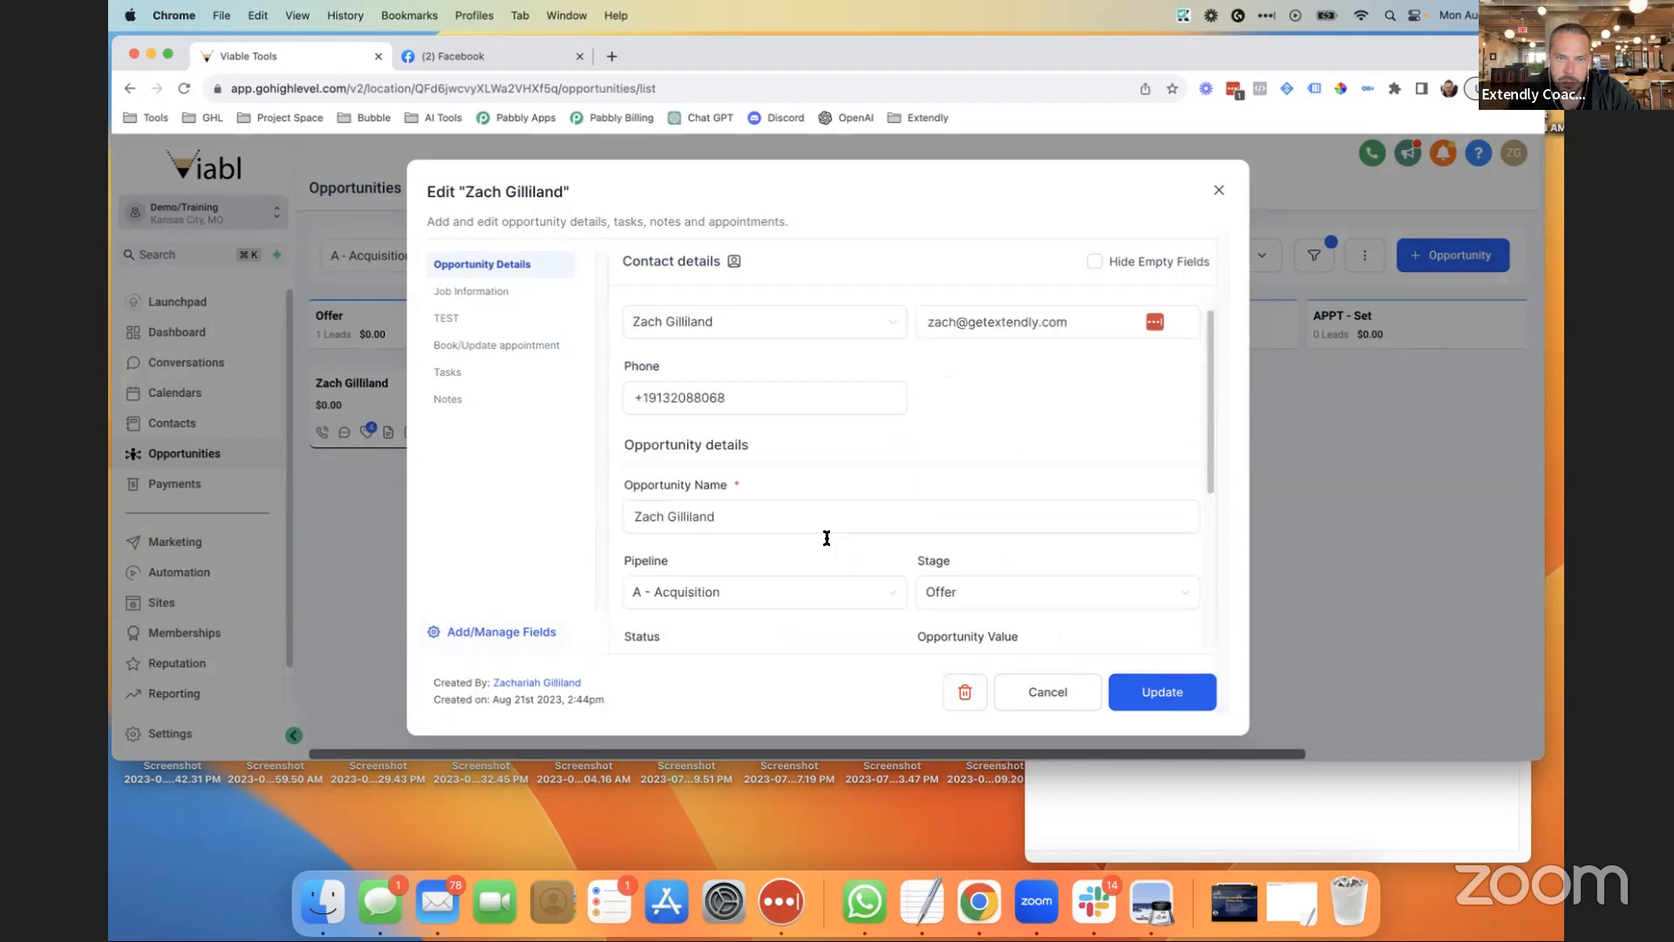
{"action": "scroll", "coordinate": [745, 467], "scroll_direction": "down", "scroll_amount": 1}
Retype the opportunity name as '{{contact.first_name}} {{contact.last_name}} fence', correcting typos along the way.
{"action": "triple_click", "coordinate": [745, 467]}
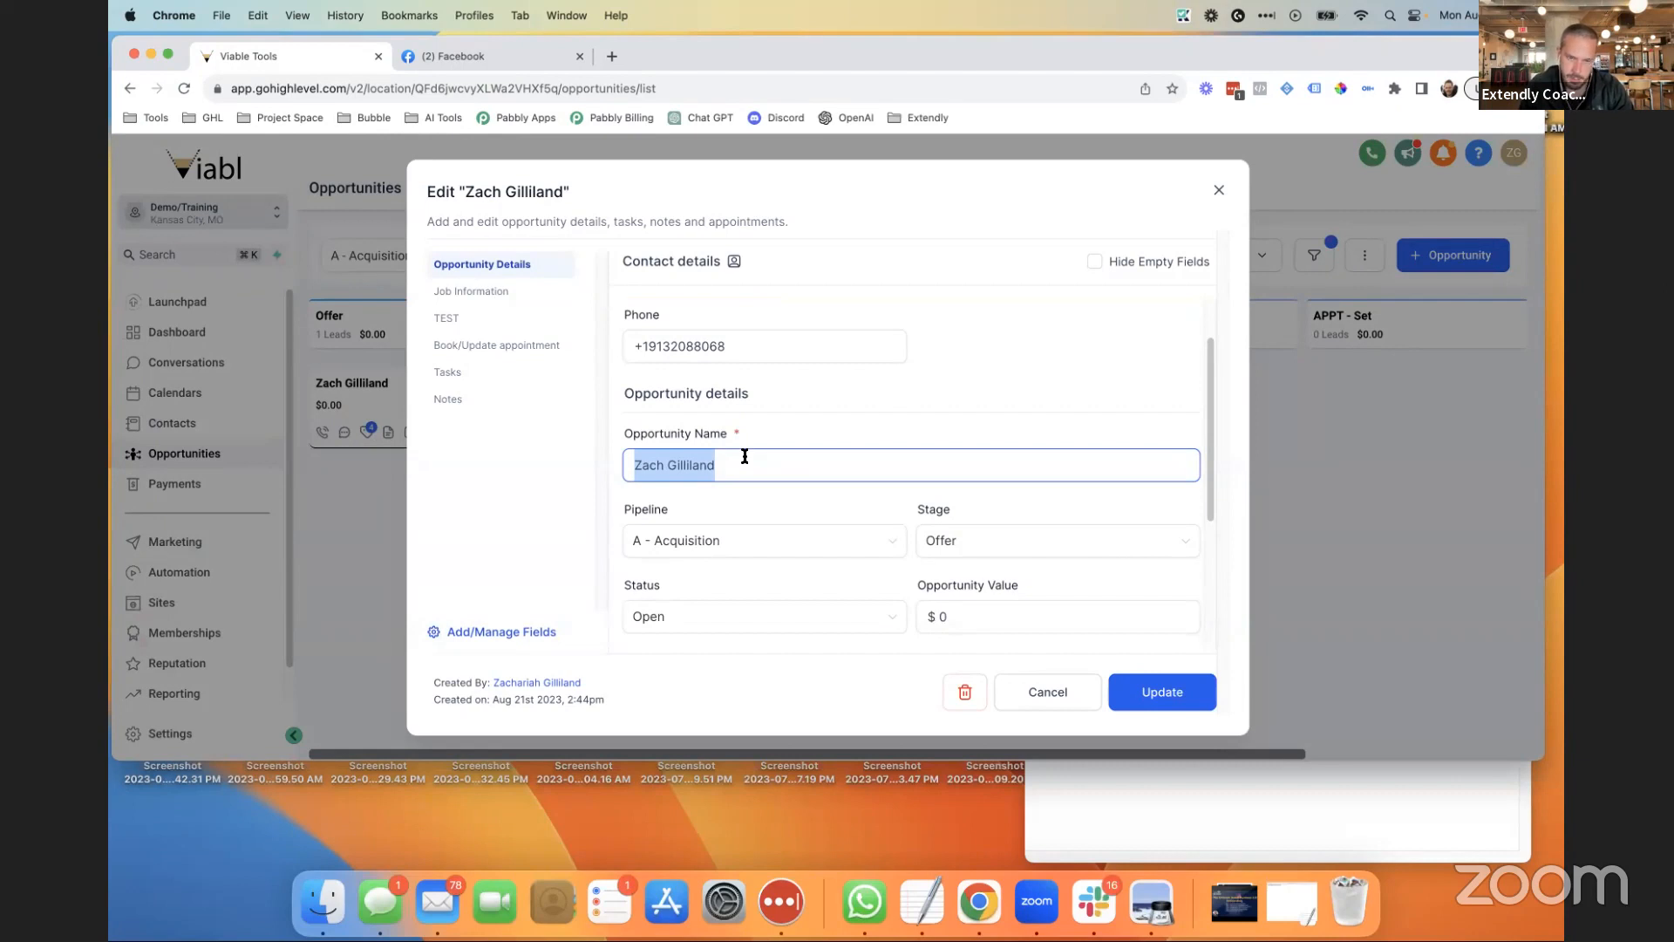
{"action": "type", "text": "{{"}
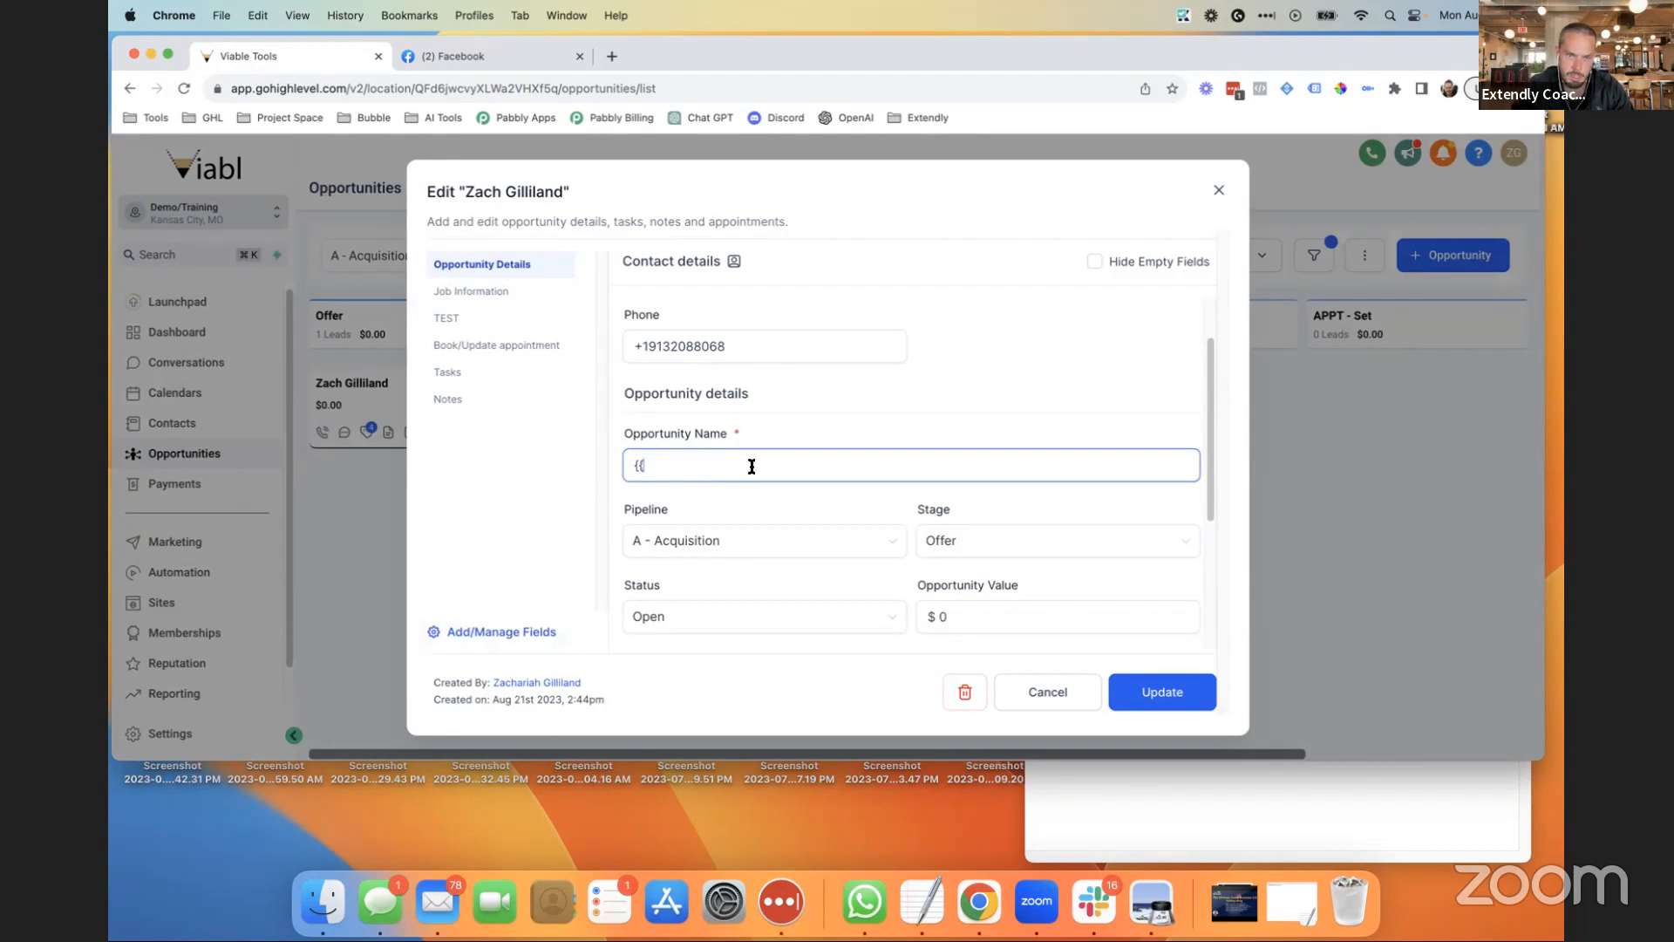
{"action": "type", "text": "contact"}
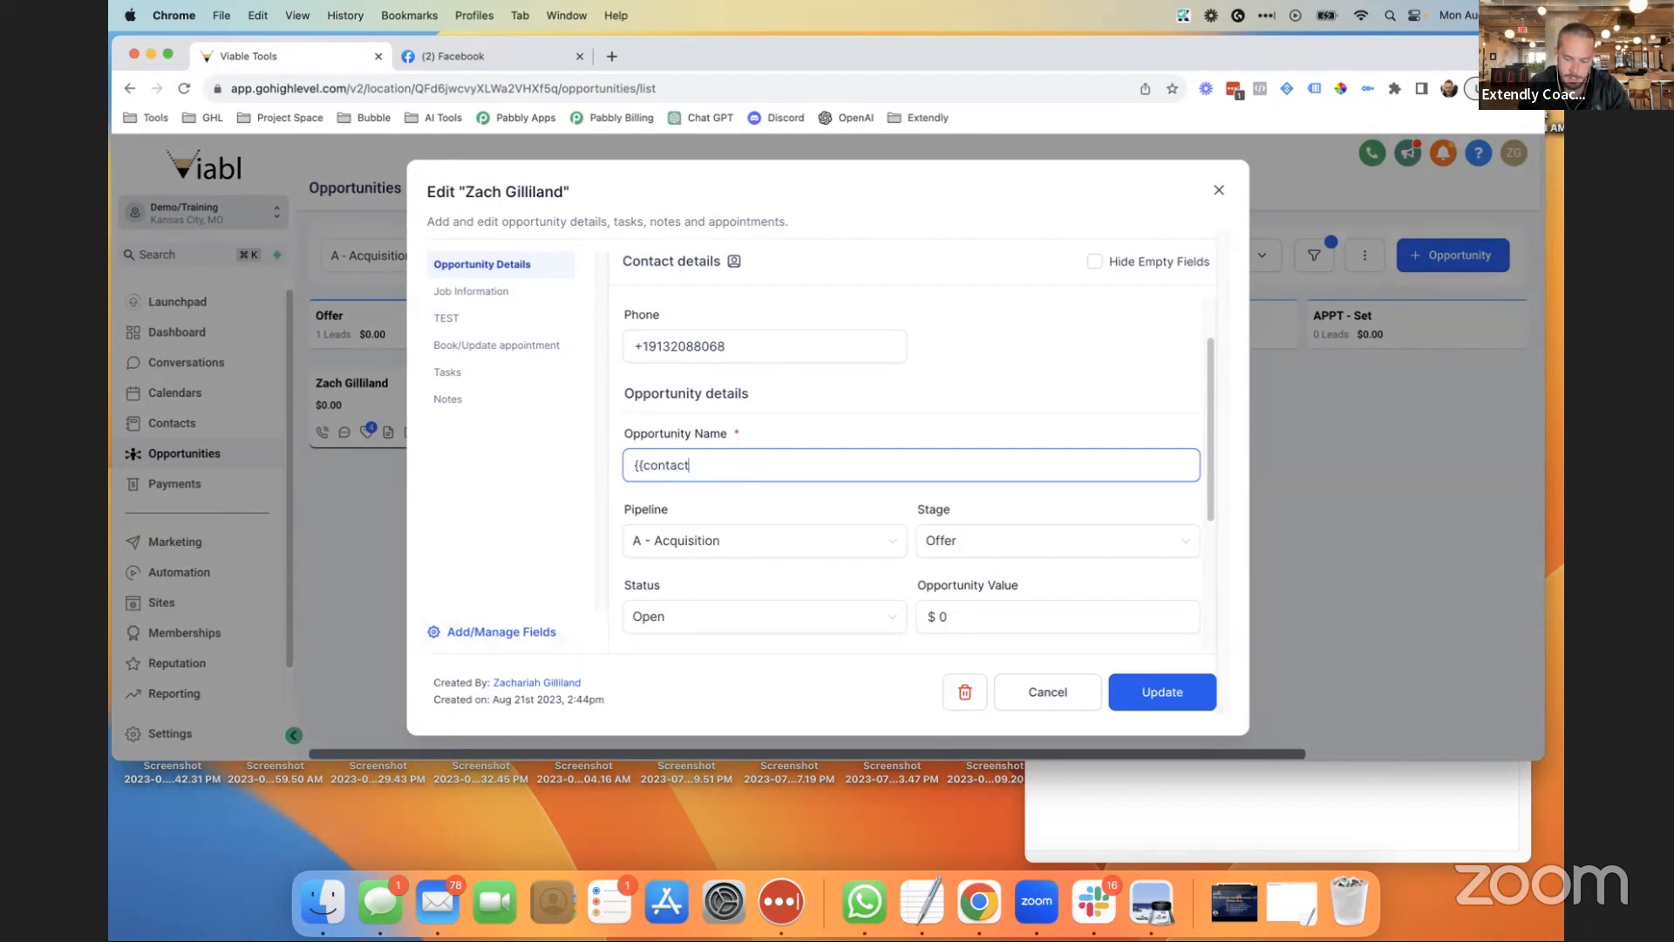
{"action": "type", "text": ".first_name"}
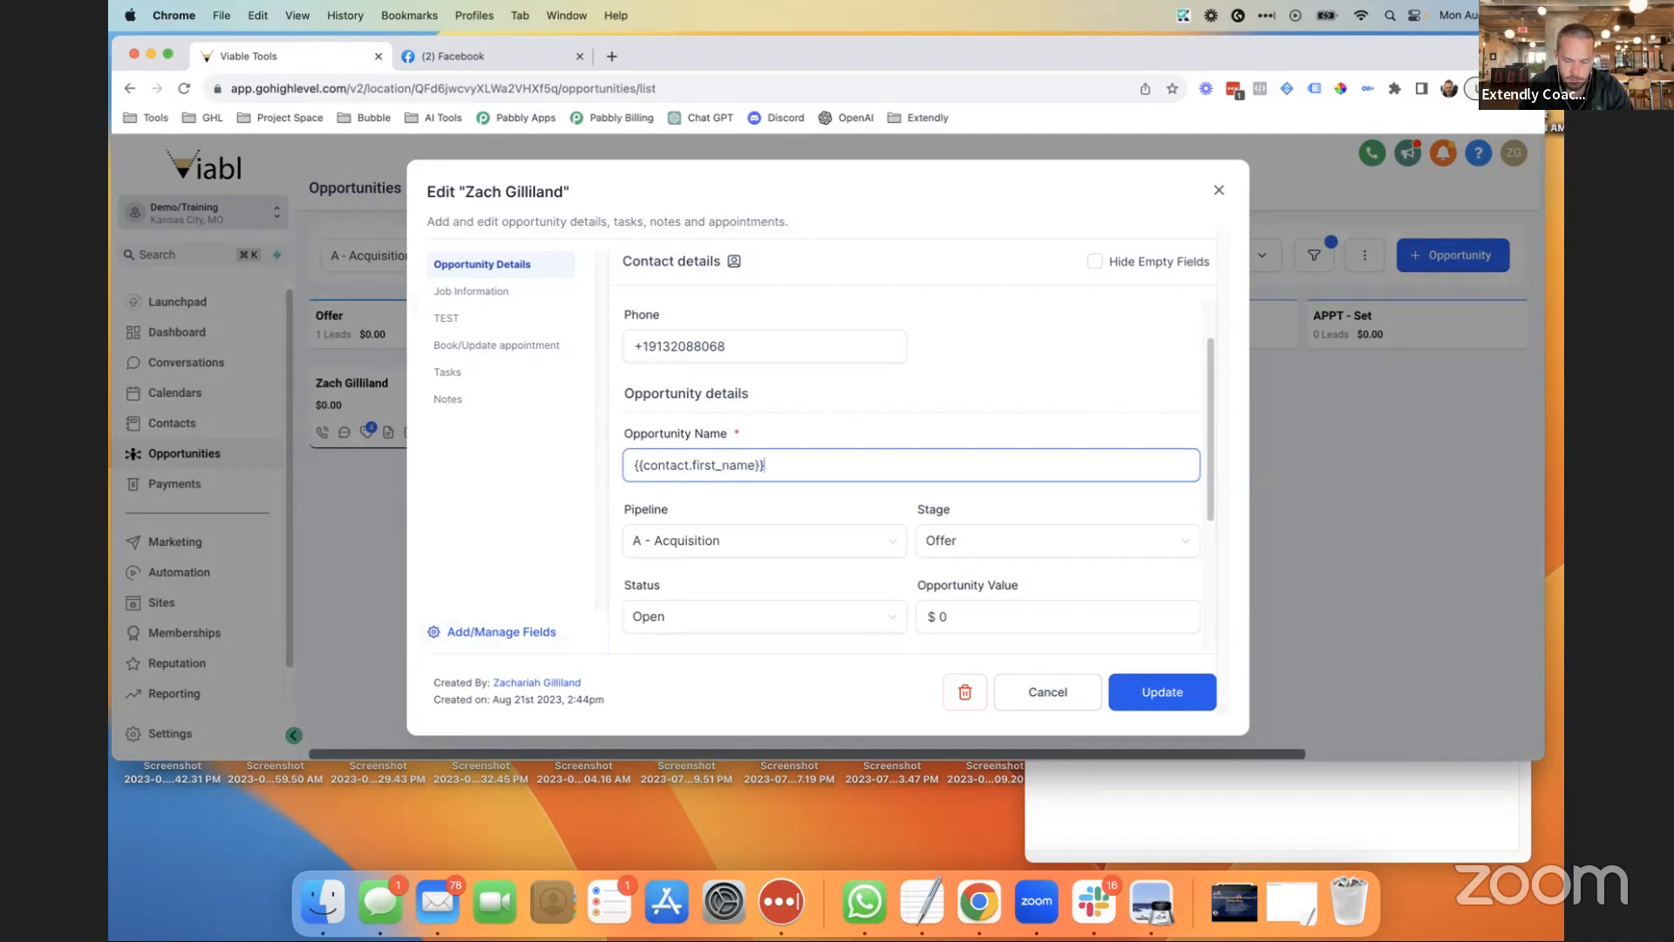
{"action": "type", "text": "}} {{contact.las"}
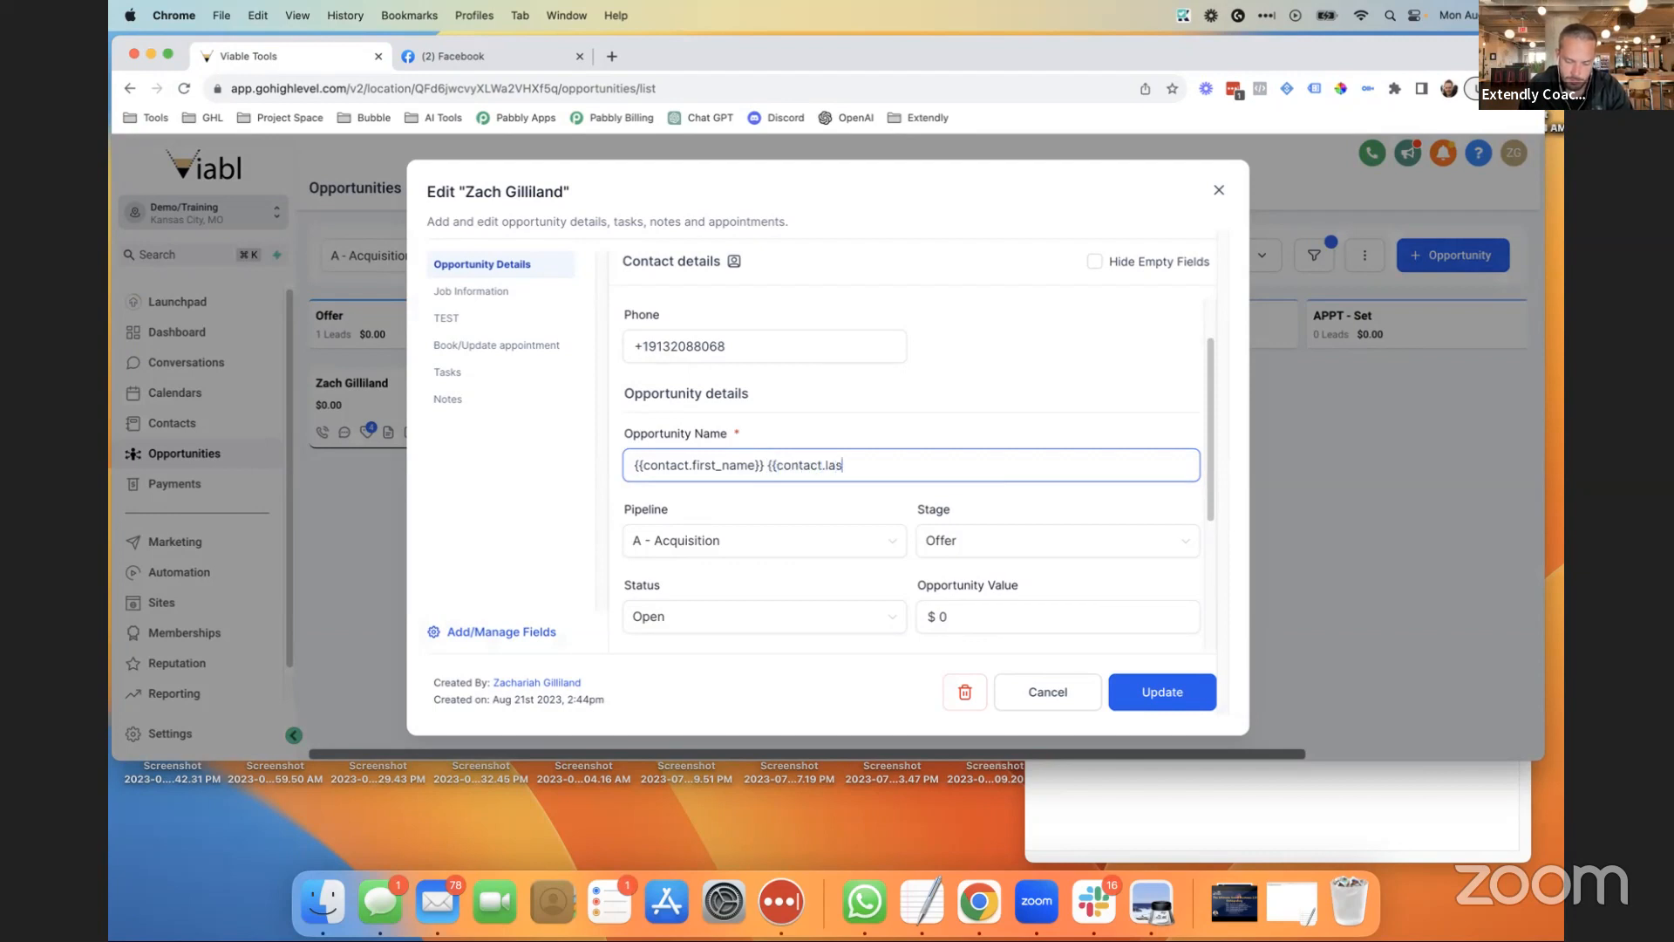
{"action": "type", "text": "t_name"}
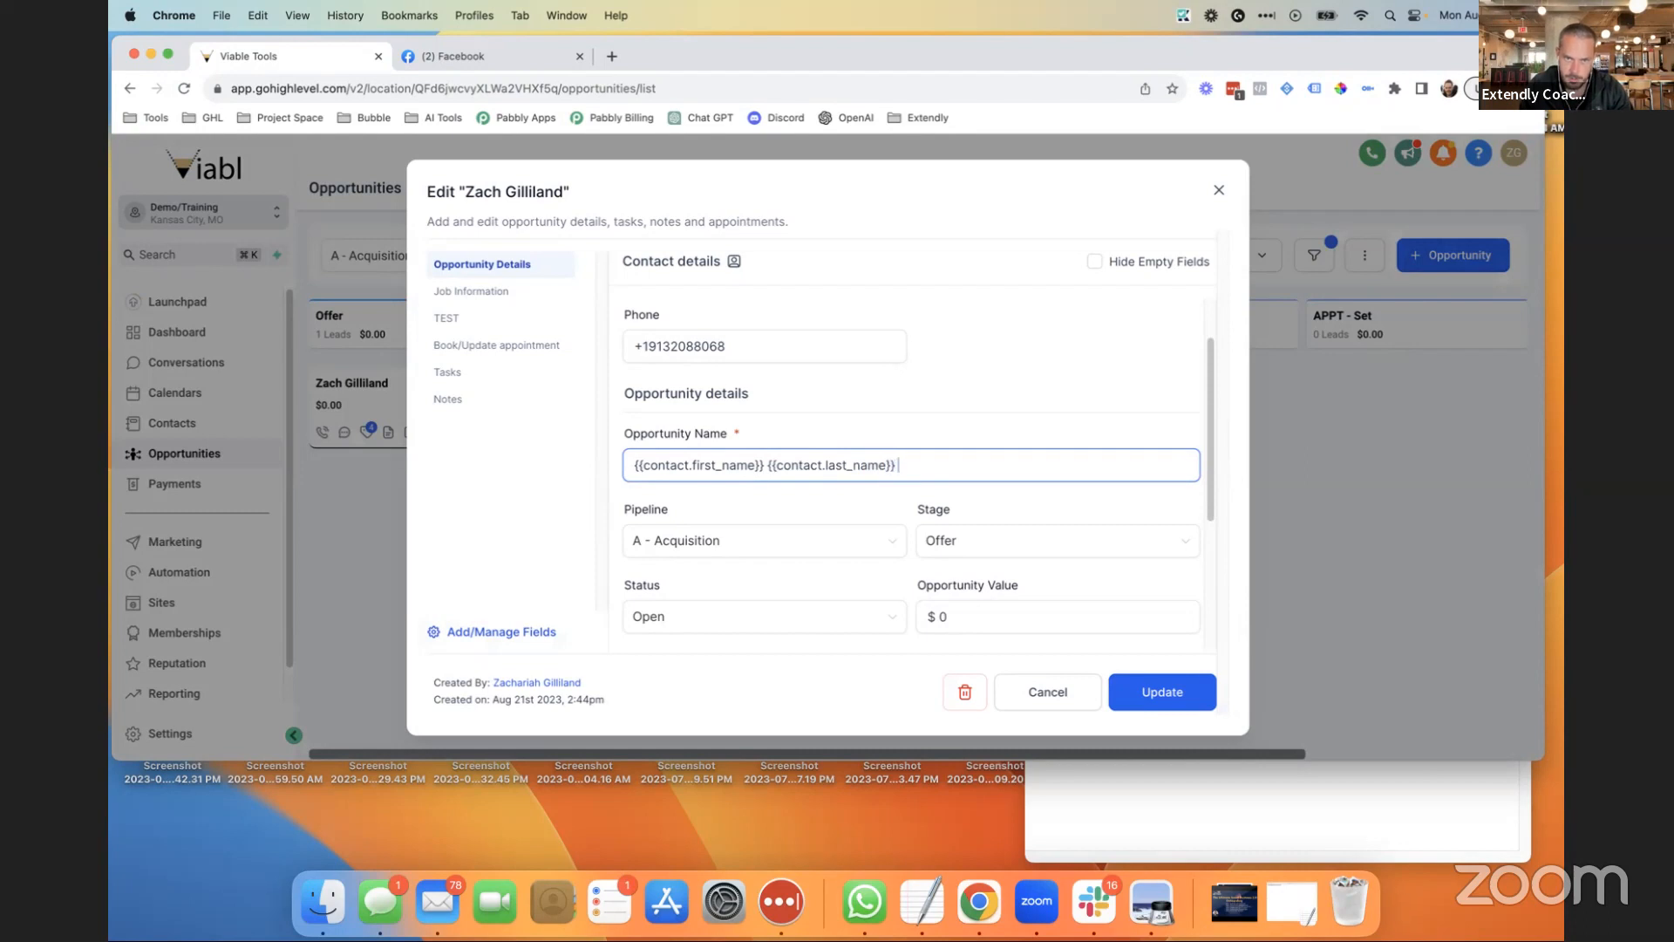
{"action": "type", "text": "}} white fence at ad"}
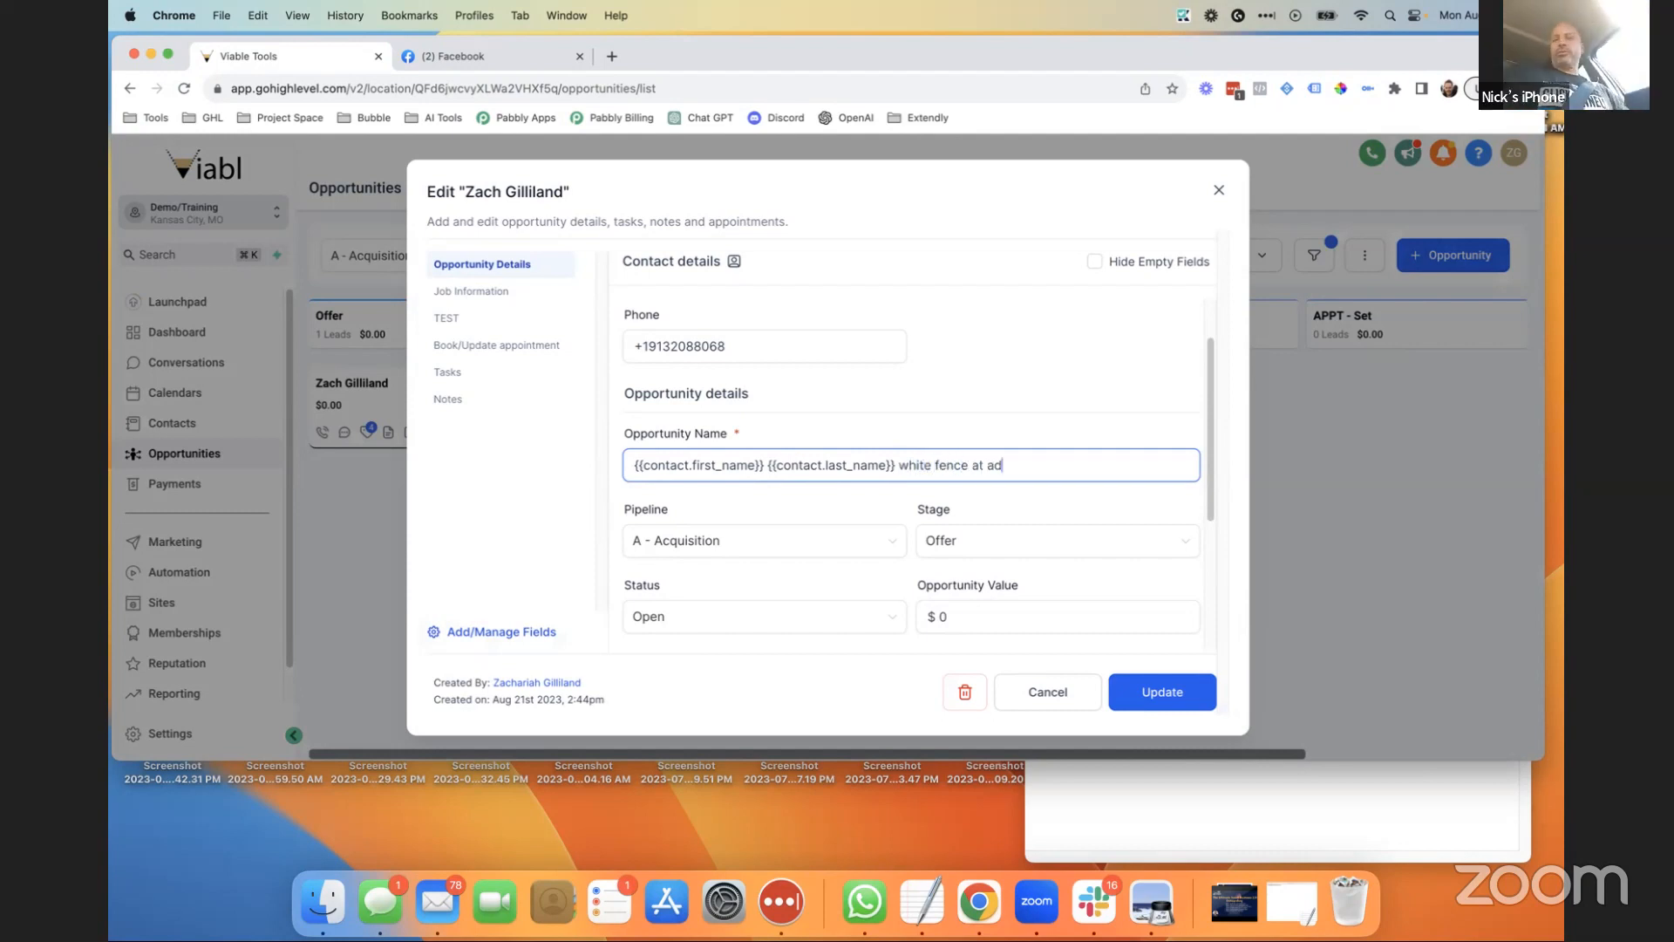
{"action": "type", "text": "ddress:"}
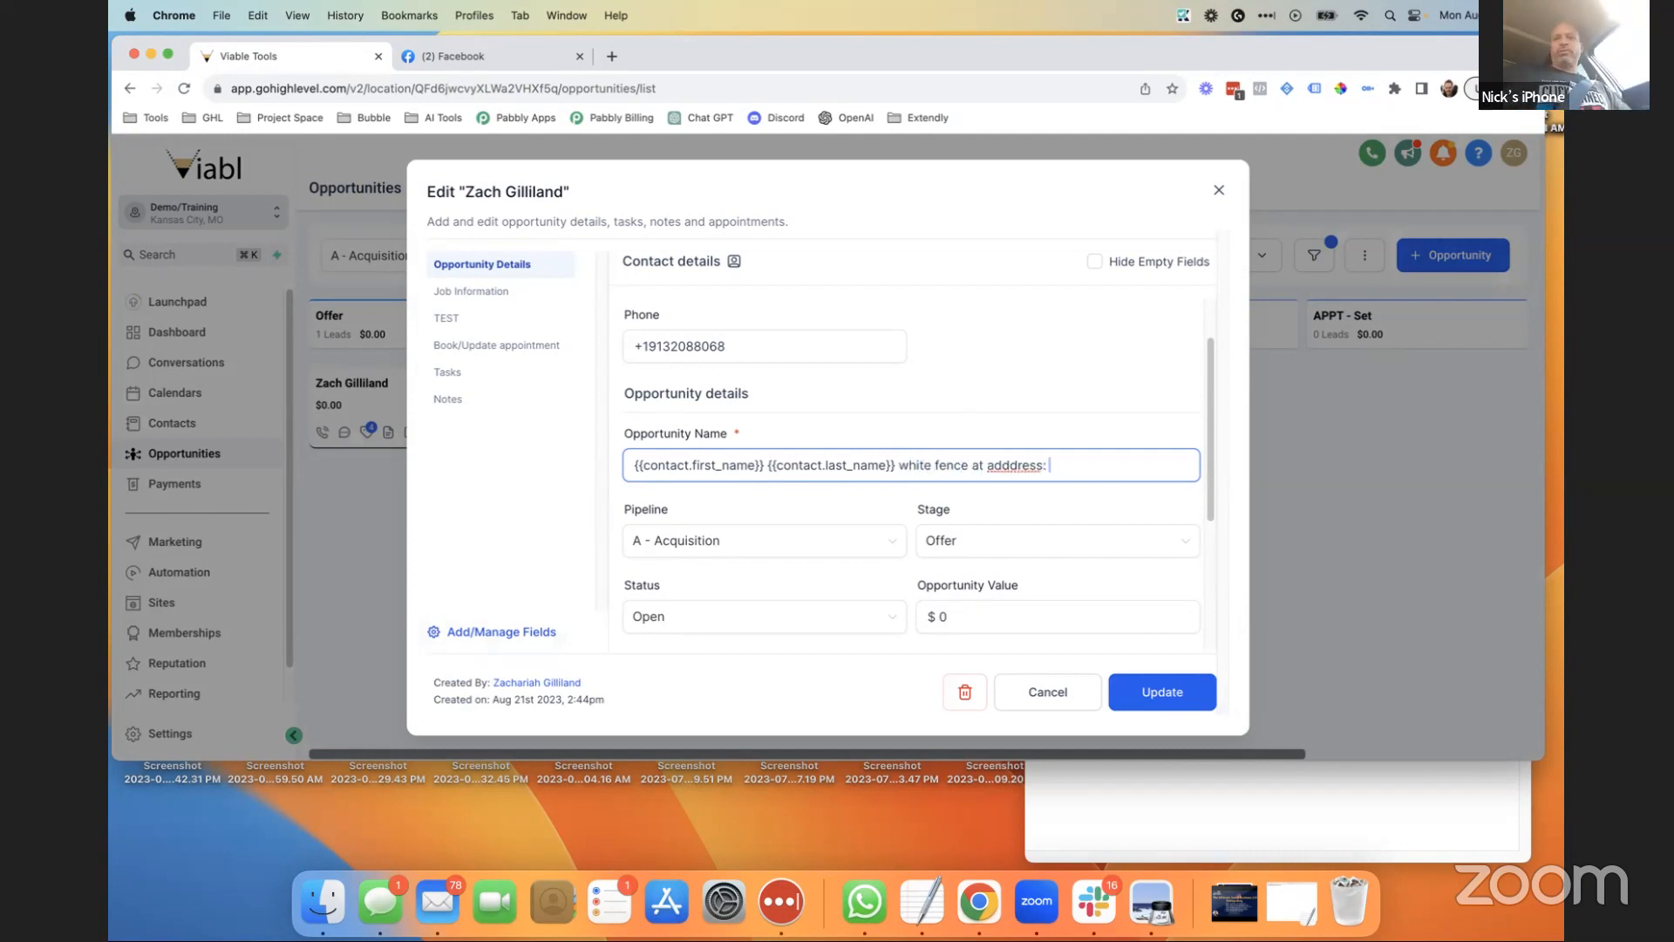
{"action": "key", "text": "BackSpace"}
{"action": "key", "text": "BackSpace"}
{"action": "key", "text": "BackSpace"}
{"action": "key", "text": "BackSpace"}
{"action": "key", "text": "BackSpace"}
{"action": "key", "text": "BackSpace"}
{"action": "key", "text": "BackSpace"}
{"action": "type", "text": "ress"}
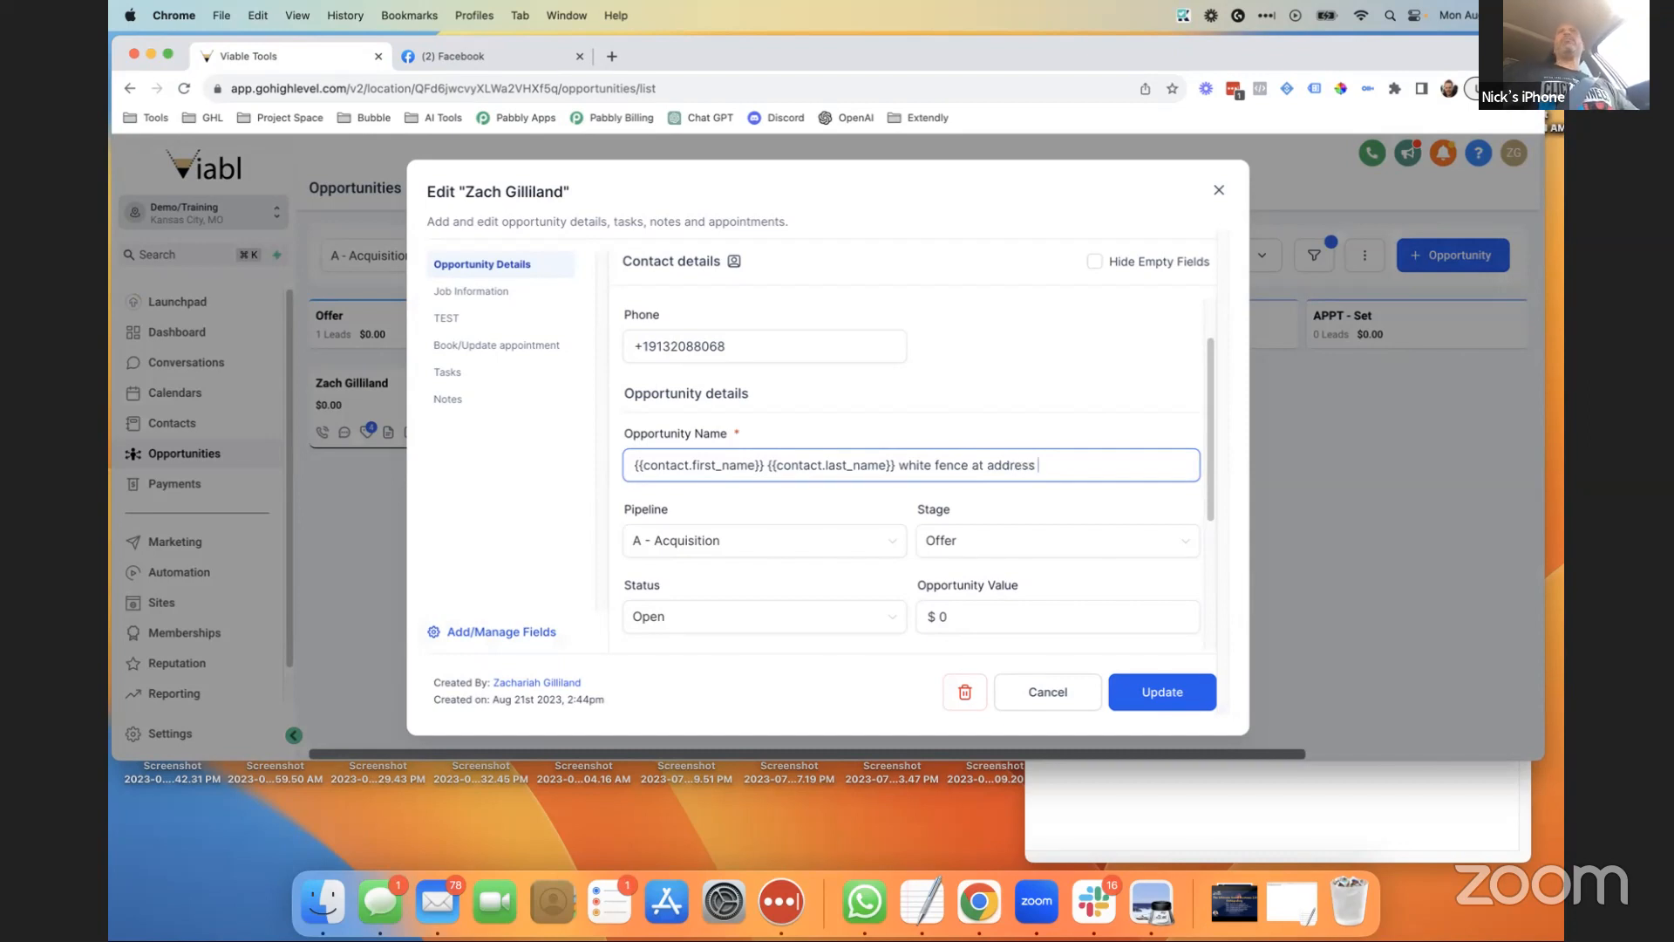
{"action": "left_click_drag", "start_coordinate": [1050, 463], "coordinate": [896, 463]}
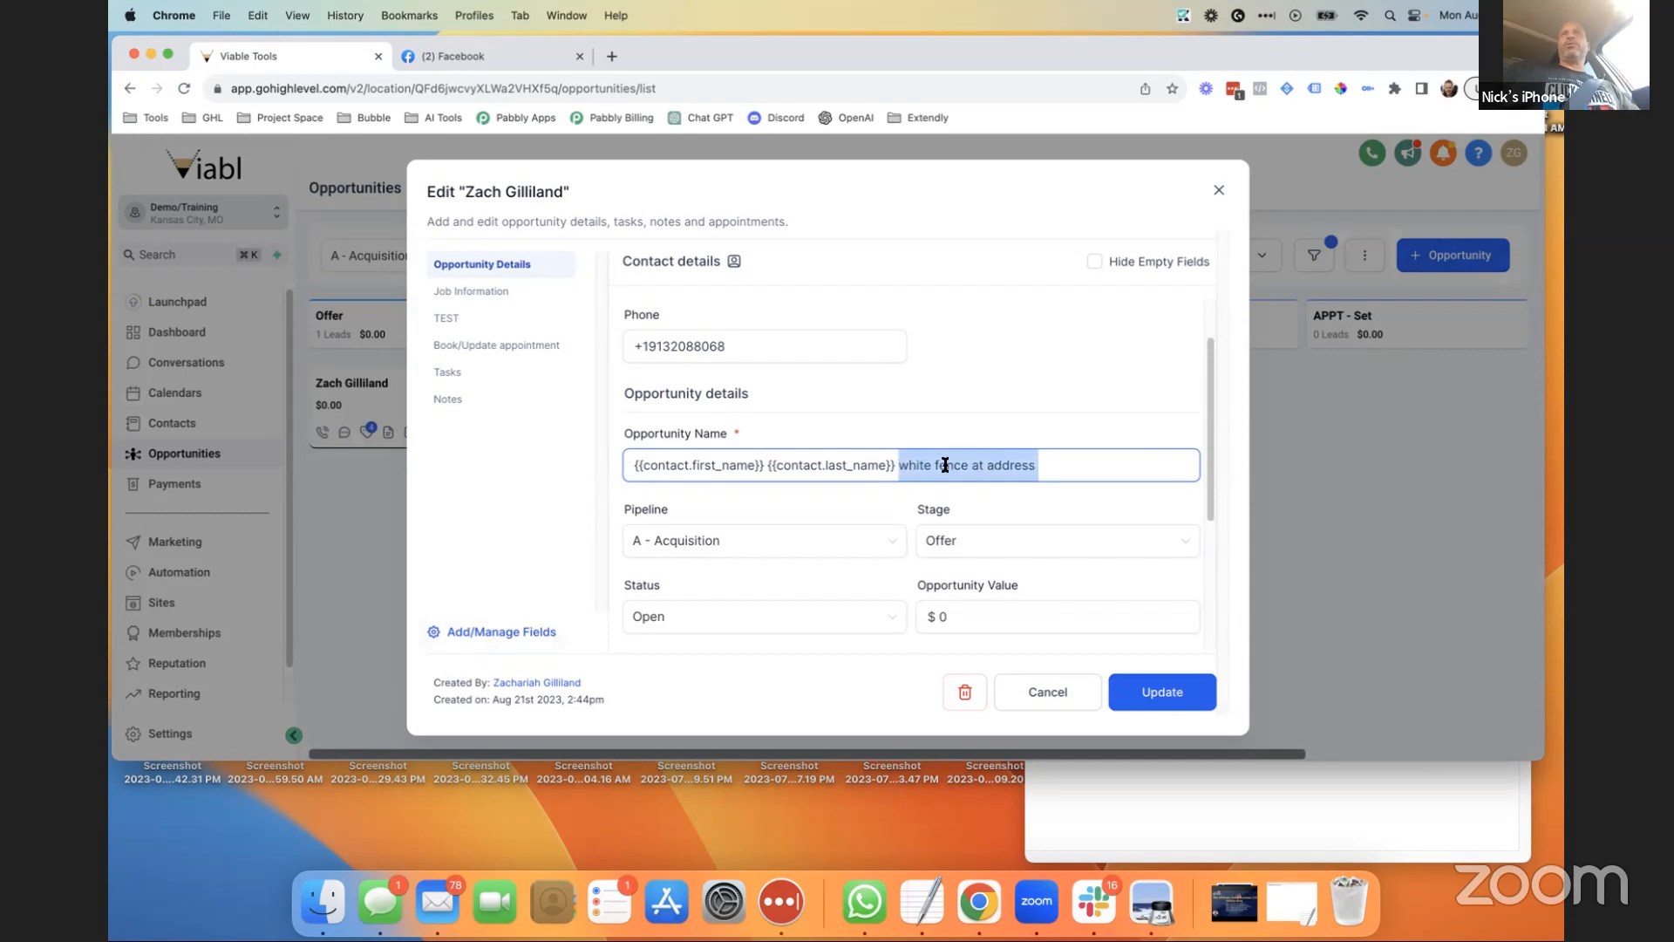
{"action": "type", "text": "fence"}
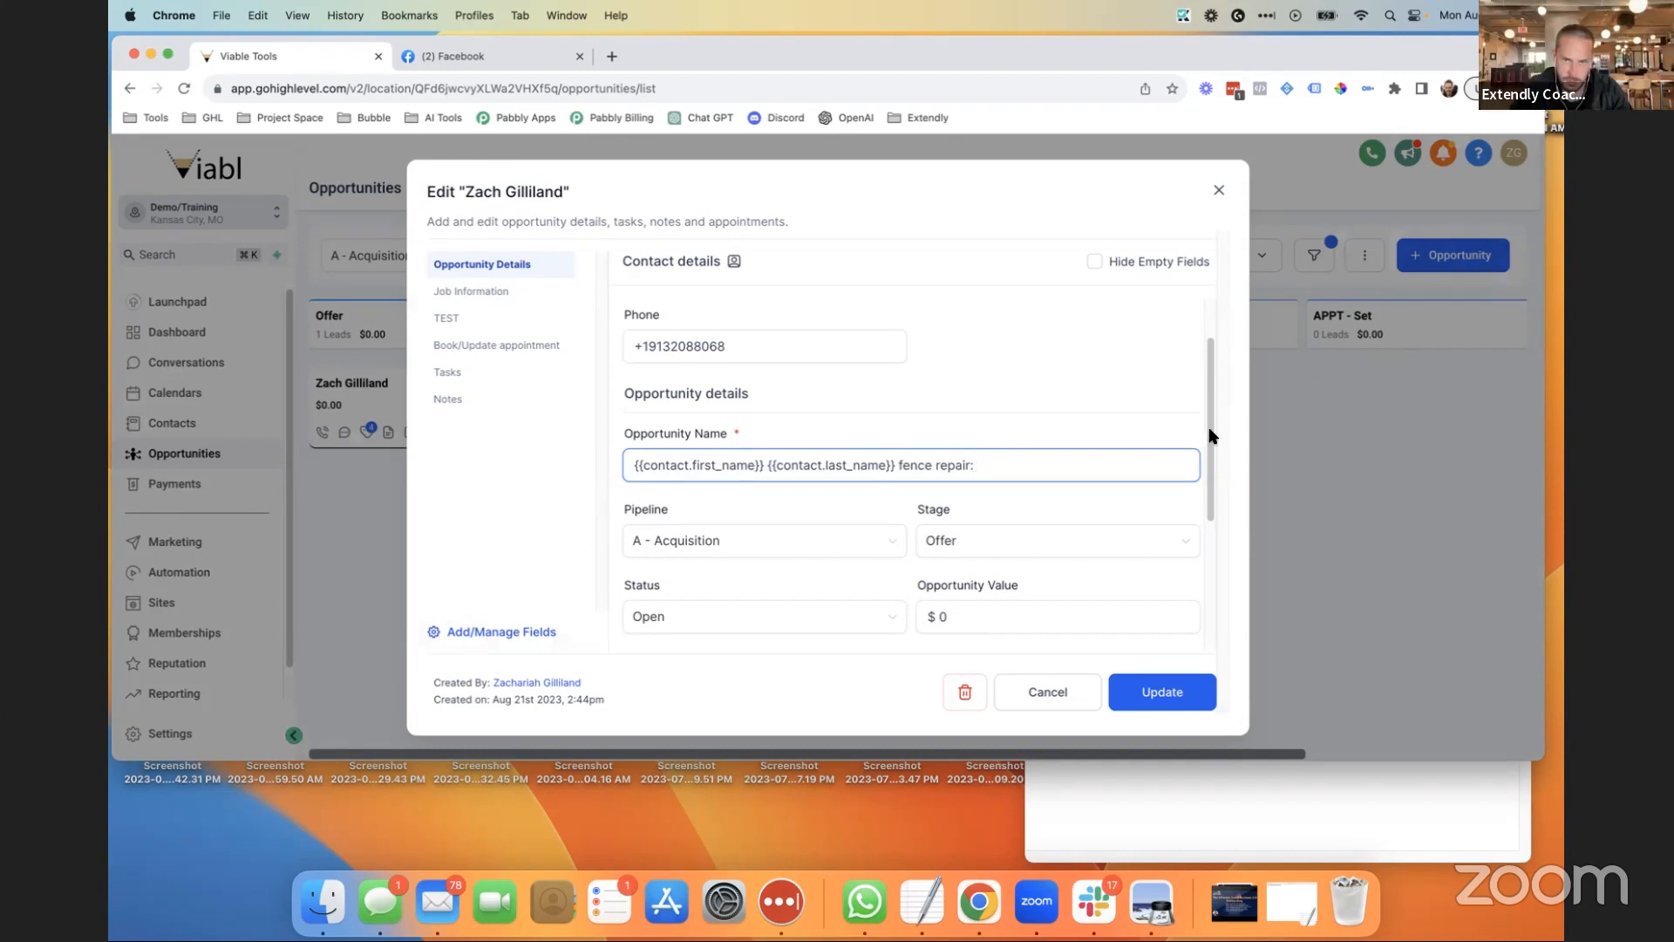
Complete the name ending with 'fence repair: 1 Extendly Way, Kansas City'.
{"action": "type", "text": "repair: 1 Extendly w"}
{"action": "key", "text": "BackSpace"}
{"action": "type", "text": "Way"}
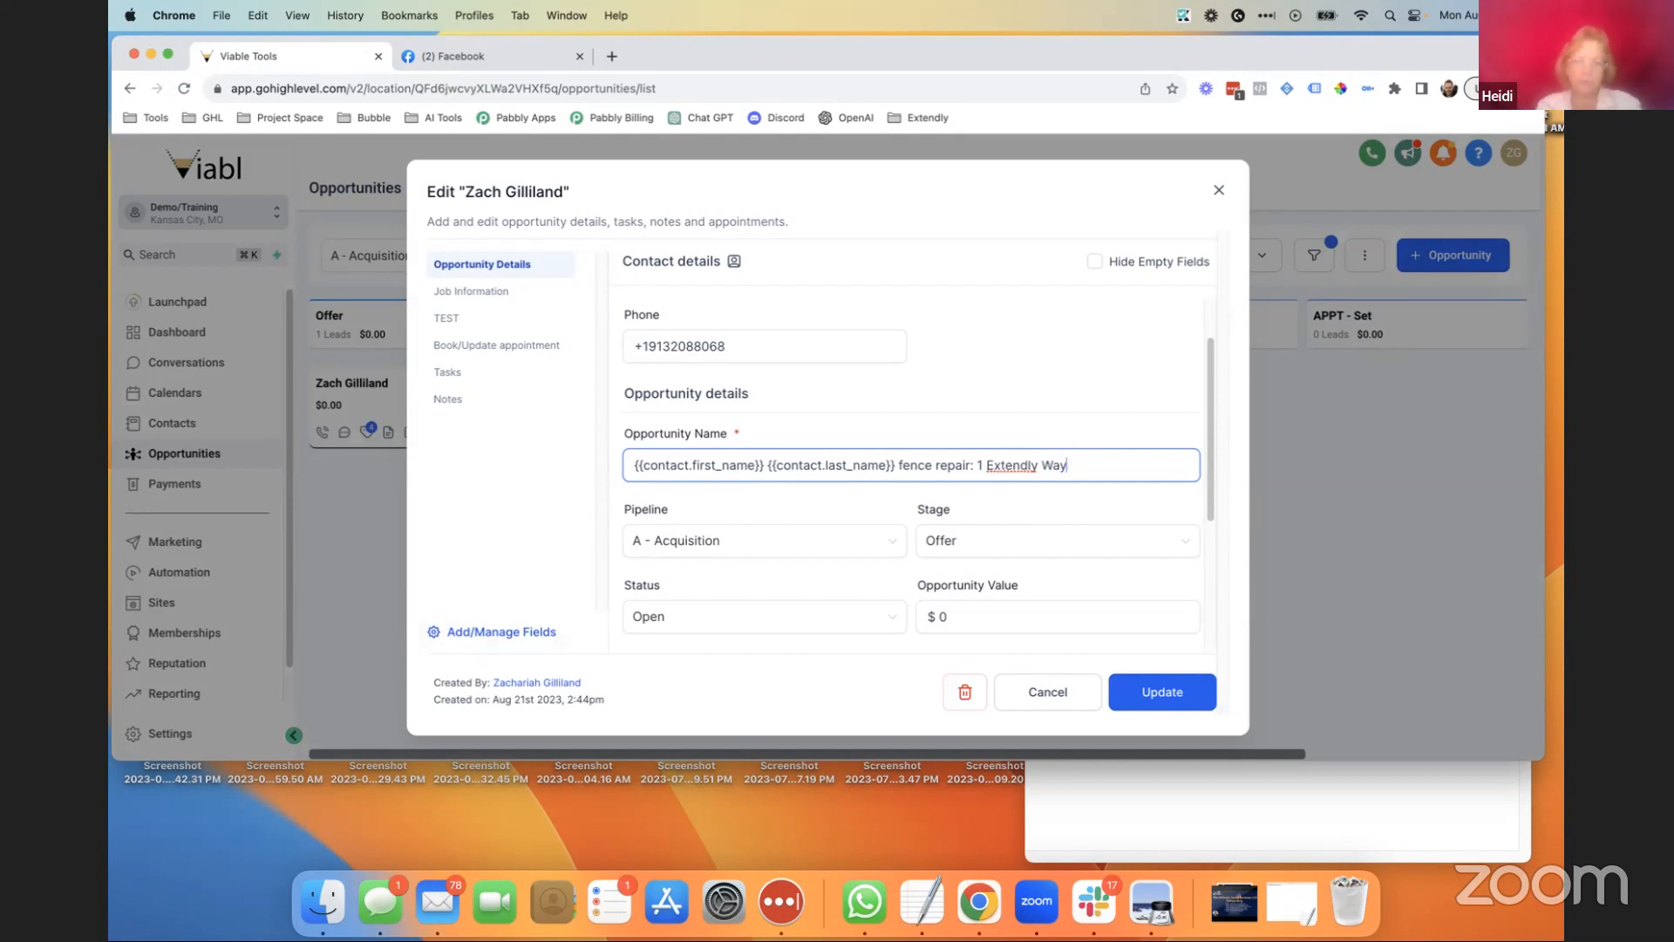
{"action": "type", "text": ", Kansas City"}
{"action": "left_click", "coordinate": [997, 376]}
{"action": "left_click_drag", "start_coordinate": [1173, 474], "coordinate": [638, 469]}
{"action": "left_click", "coordinate": [1091, 372]}
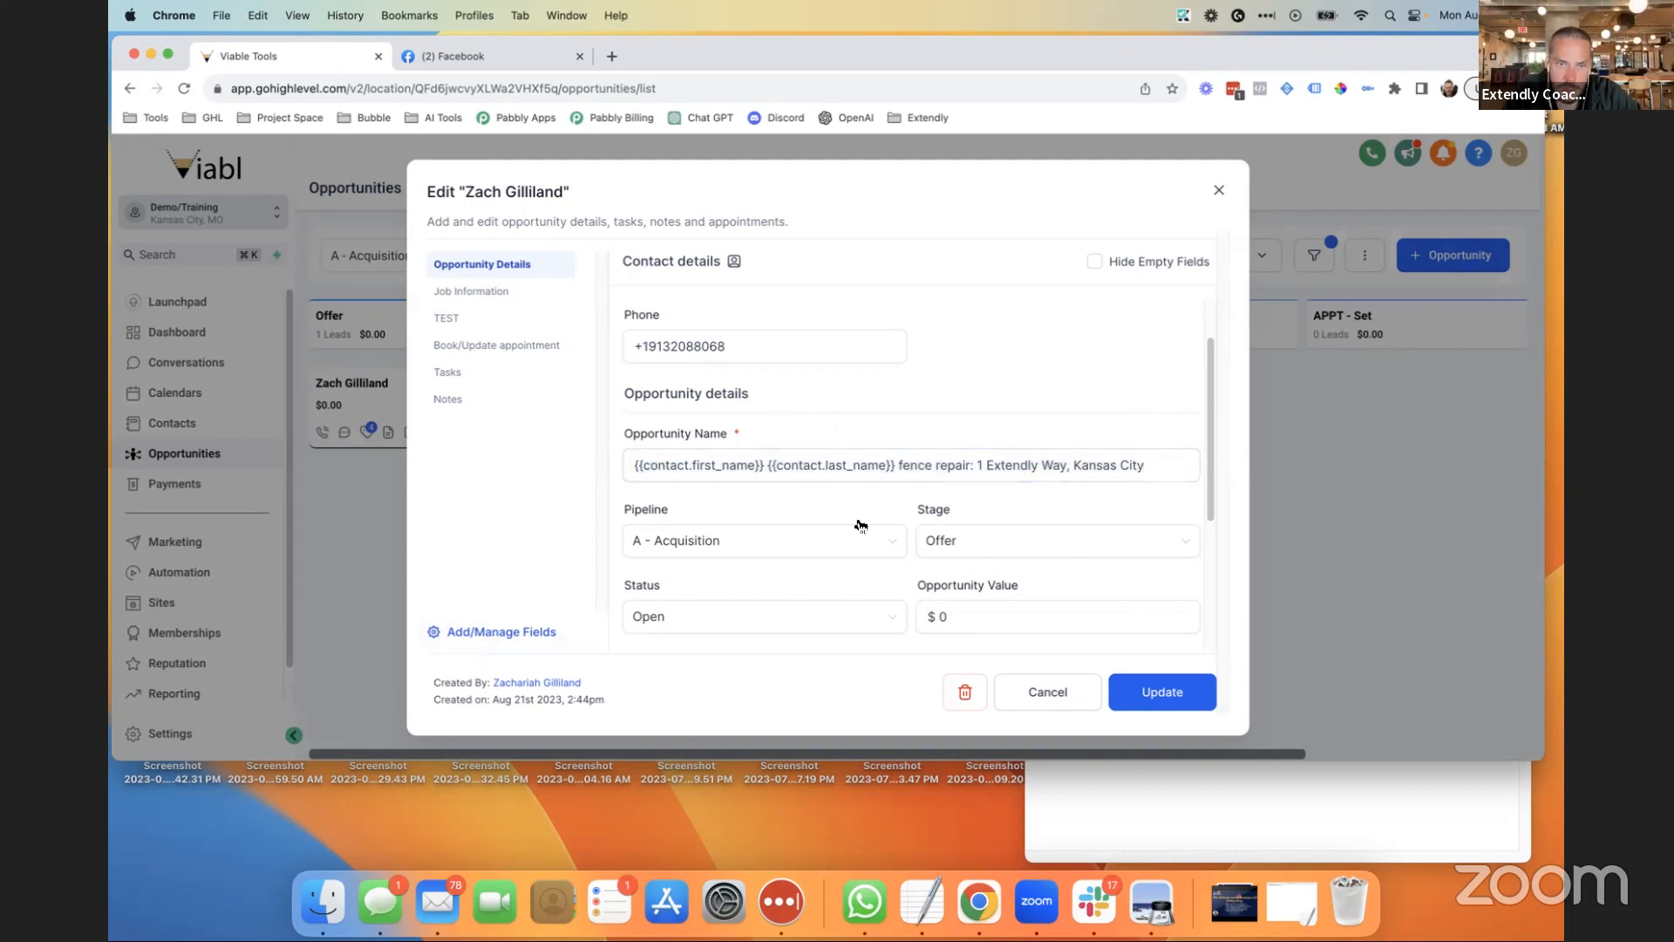
Save the renamed opportunity with Update and close the Edit dialog.
{"action": "scroll", "coordinate": [898, 505], "scroll_direction": "down", "scroll_amount": 2}
{"action": "scroll", "coordinate": [878, 471], "scroll_direction": "up", "scroll_amount": 1}
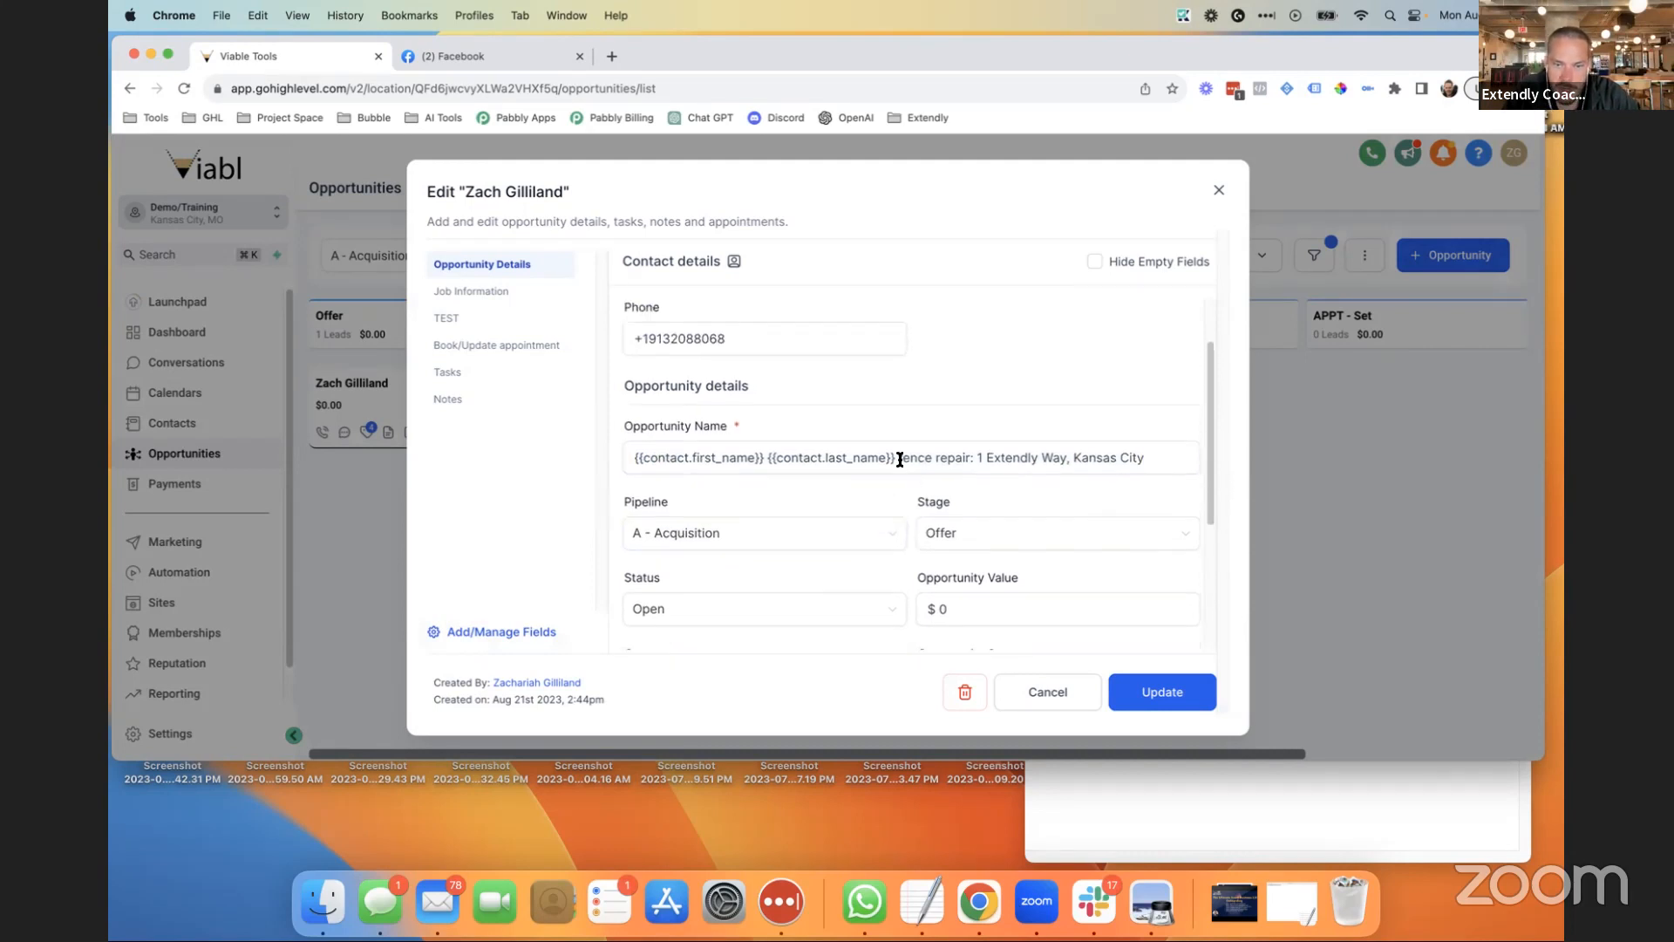
{"action": "scroll", "coordinate": [878, 463], "scroll_direction": "up", "scroll_amount": 2}
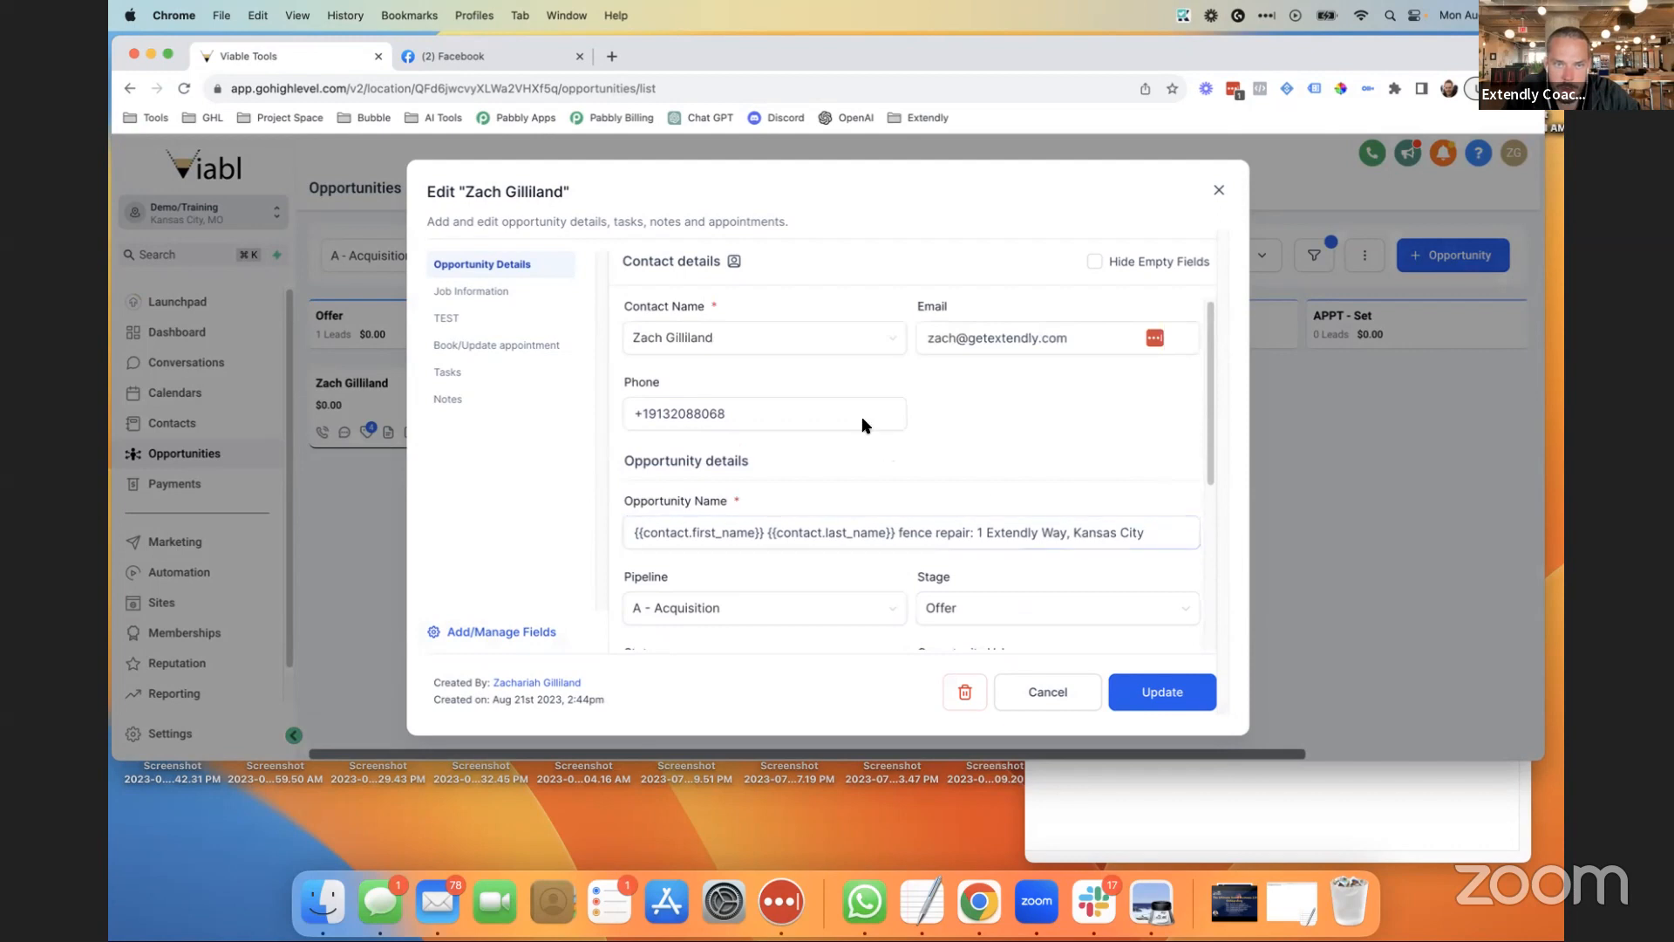
{"action": "scroll", "coordinate": [852, 516], "scroll_direction": "down", "scroll_amount": 1}
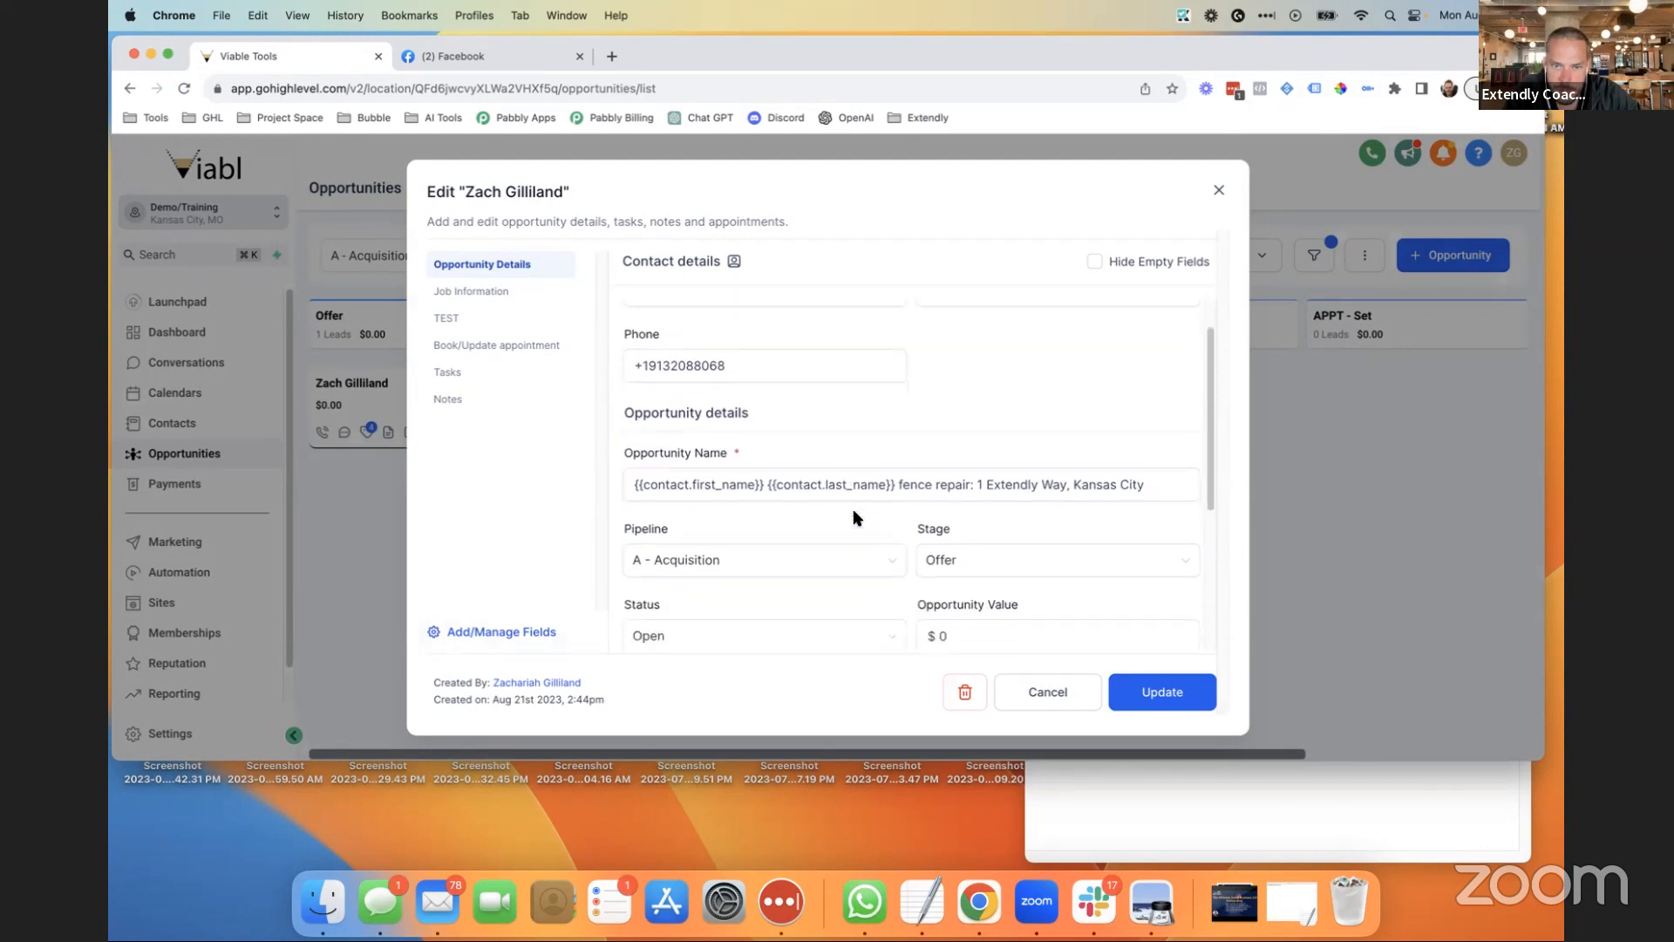
{"action": "scroll", "coordinate": [904, 553], "scroll_direction": "down", "scroll_amount": 1}
{"action": "left_click", "coordinate": [1132, 691]}
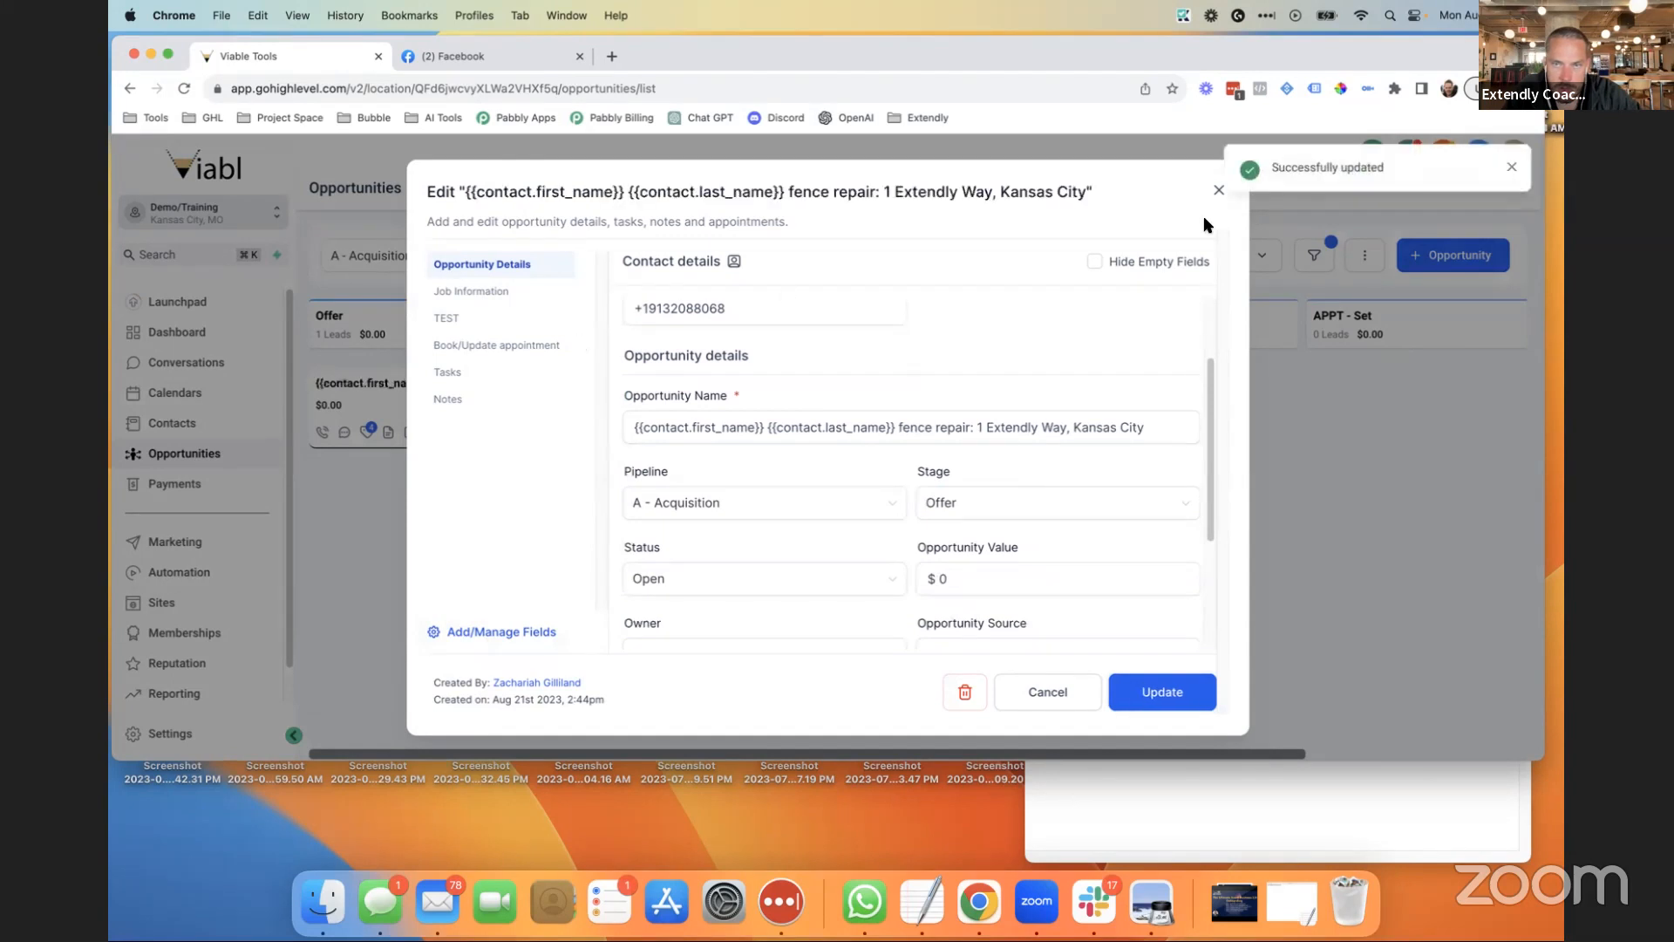
{"action": "left_click", "coordinate": [1217, 190]}
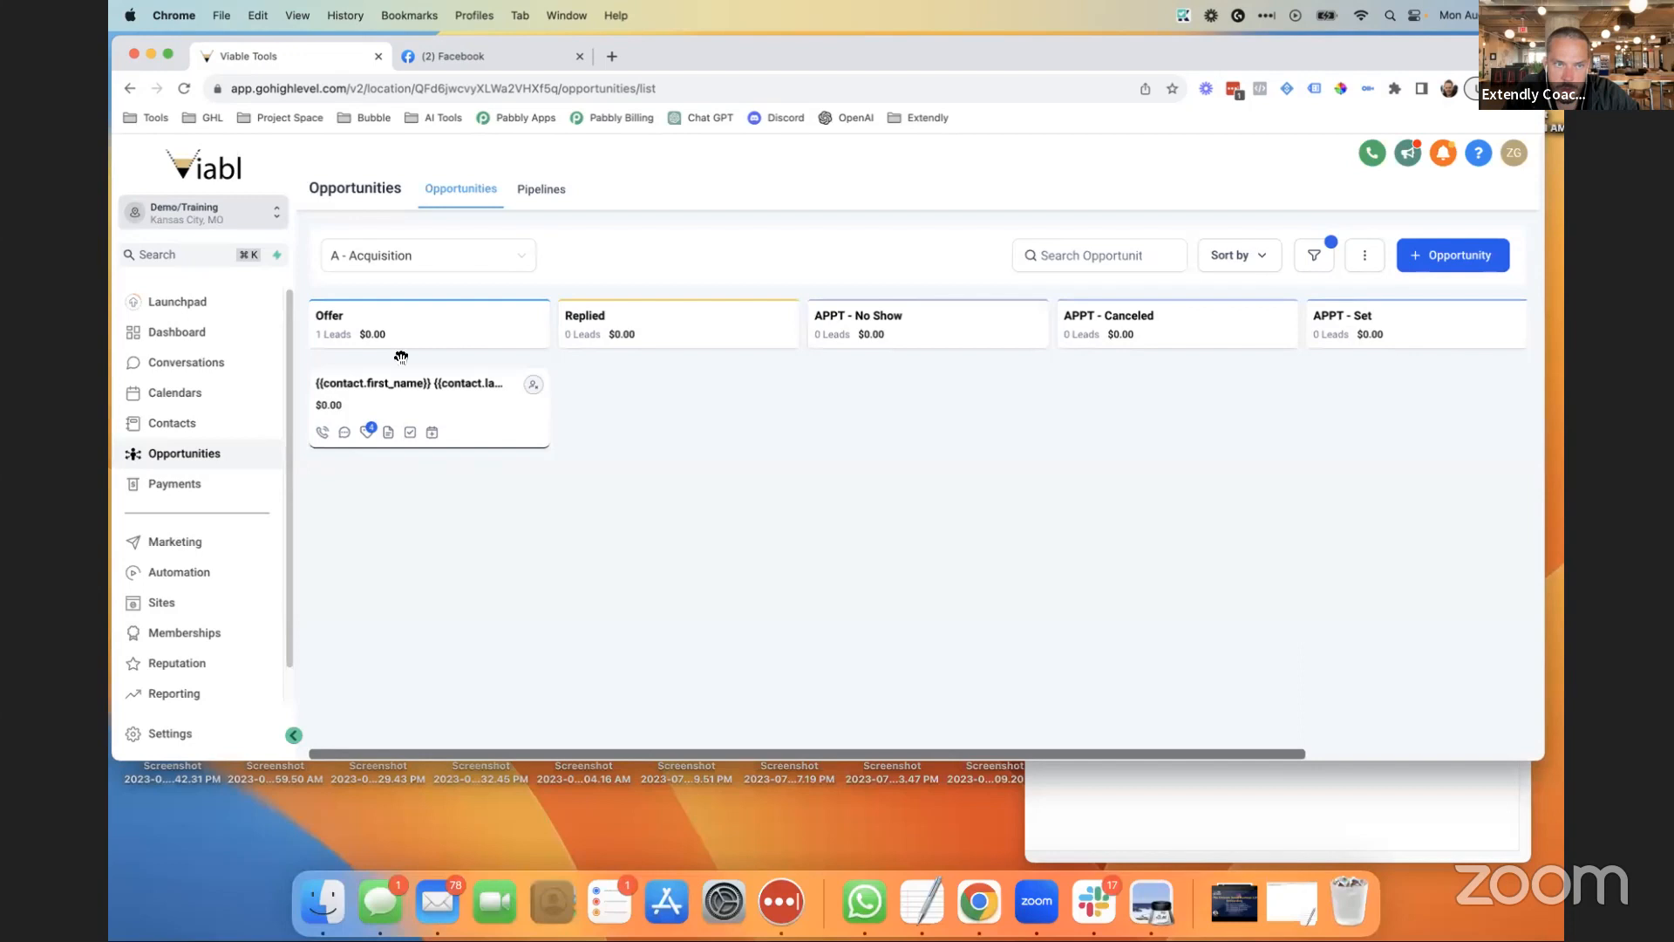
{"action": "left_click", "coordinate": [427, 392]}
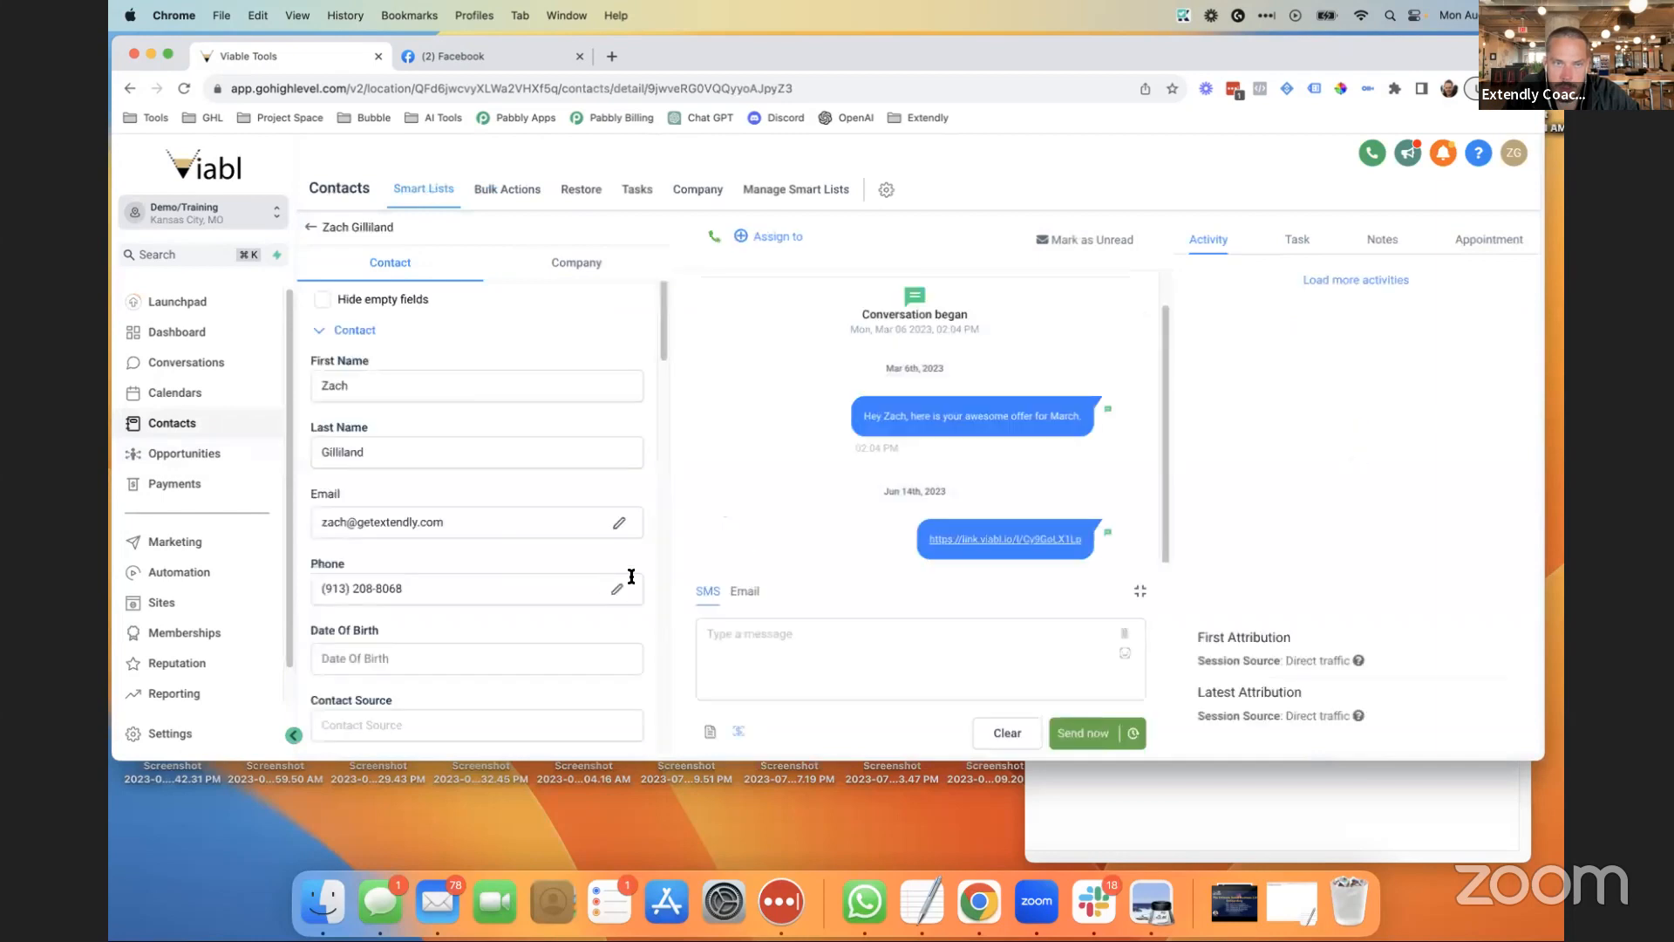
{"action": "scroll", "coordinate": [468, 632], "scroll_direction": "down", "scroll_amount": 6}
{"action": "scroll", "coordinate": [472, 634], "scroll_direction": "down", "scroll_amount": 15}
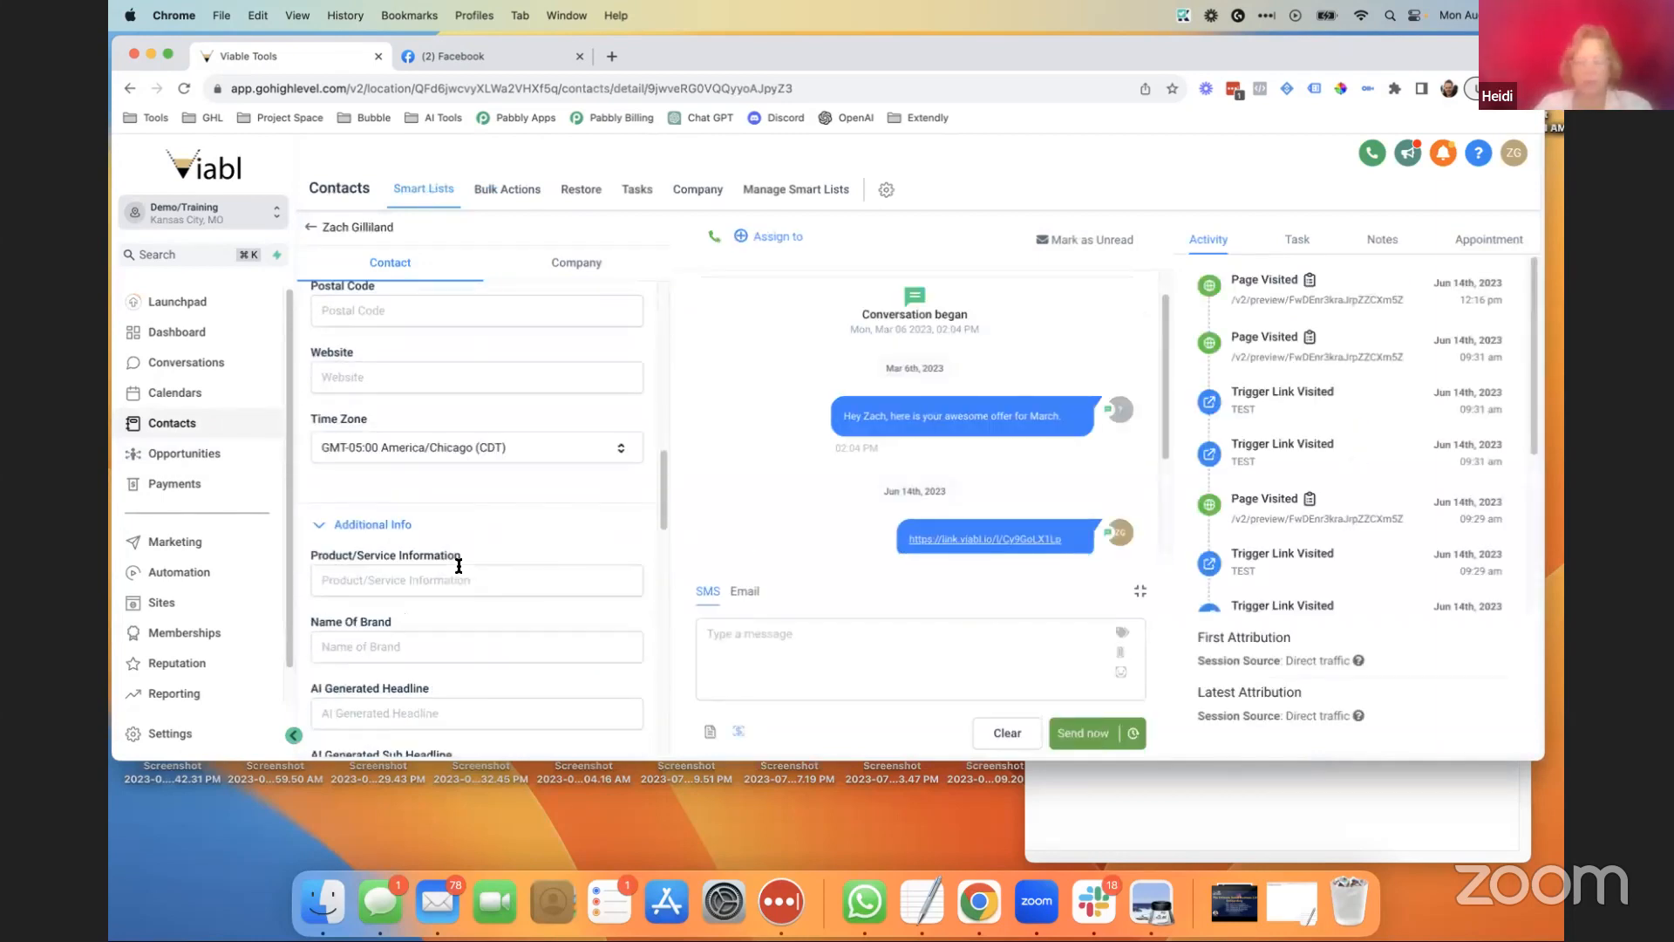
{"action": "scroll", "coordinate": [489, 637], "scroll_direction": "down", "scroll_amount": 10}
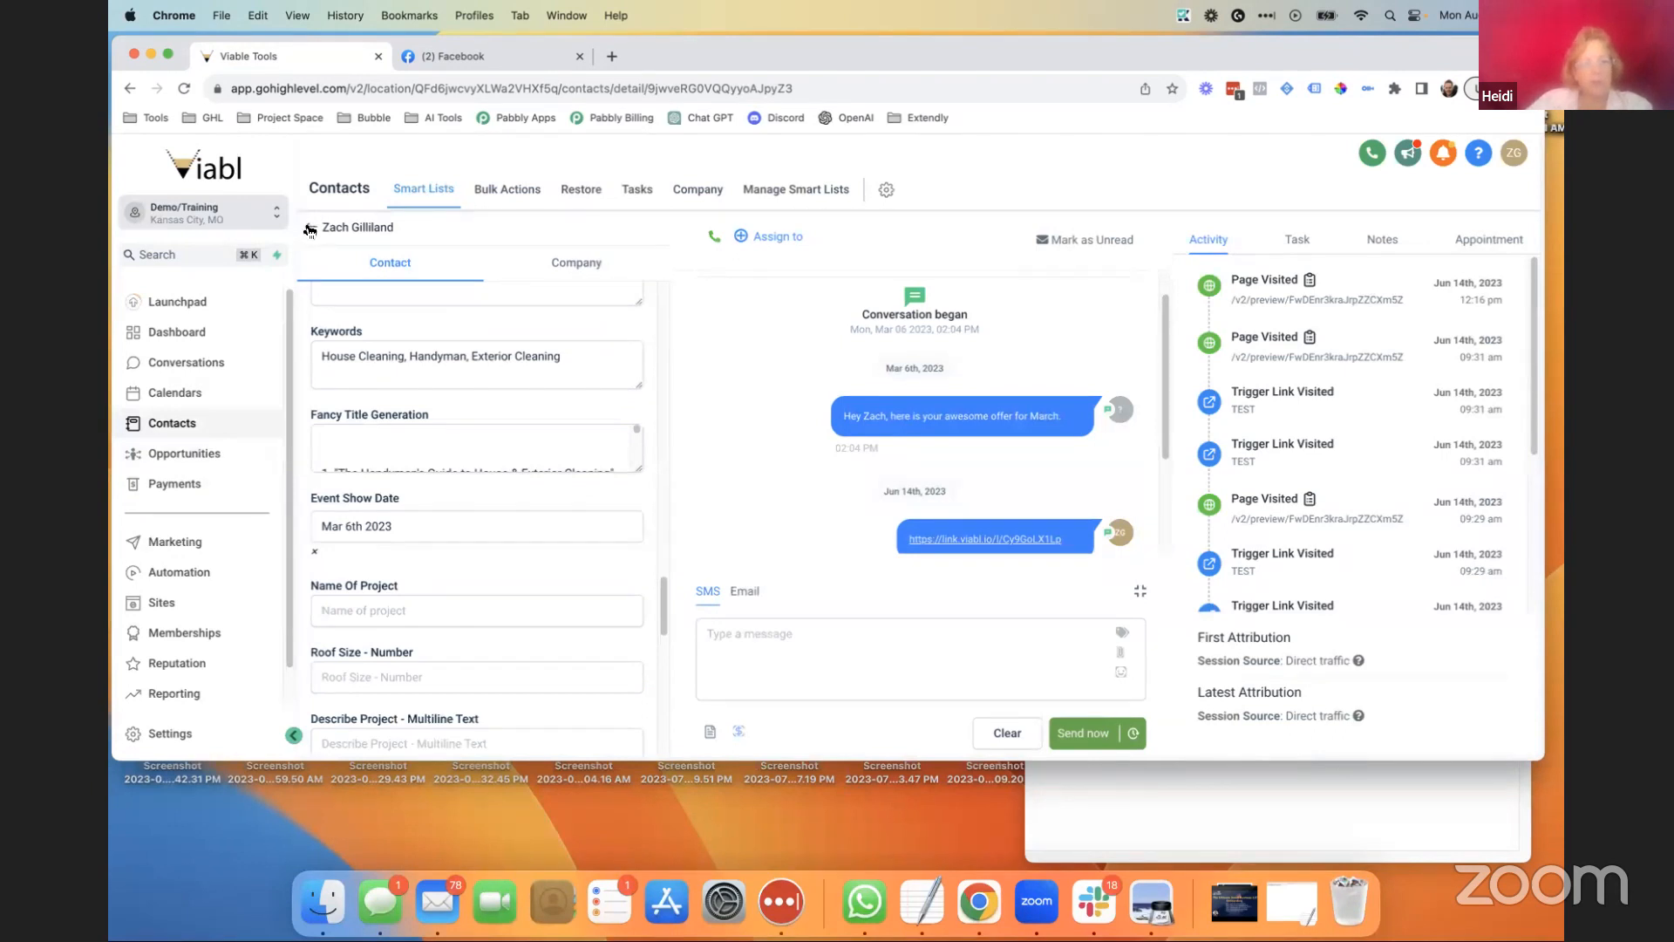
{"action": "scroll", "coordinate": [480, 580], "scroll_direction": "up", "scroll_amount": 20}
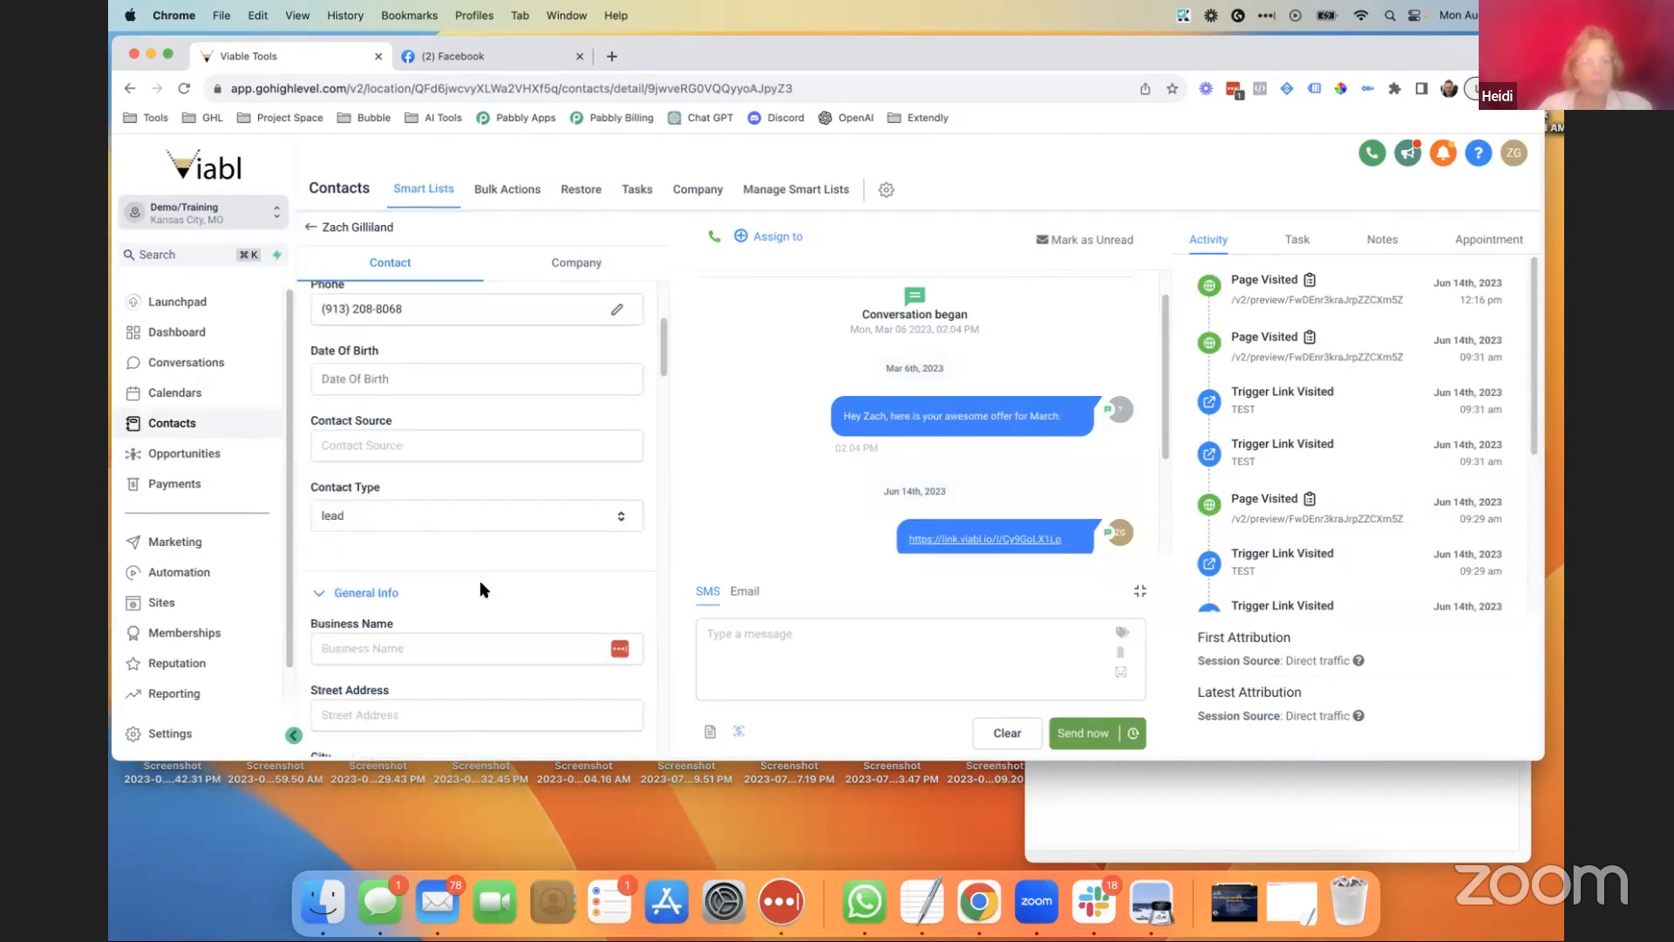
{"action": "scroll", "coordinate": [479, 580], "scroll_direction": "down", "scroll_amount": 20}
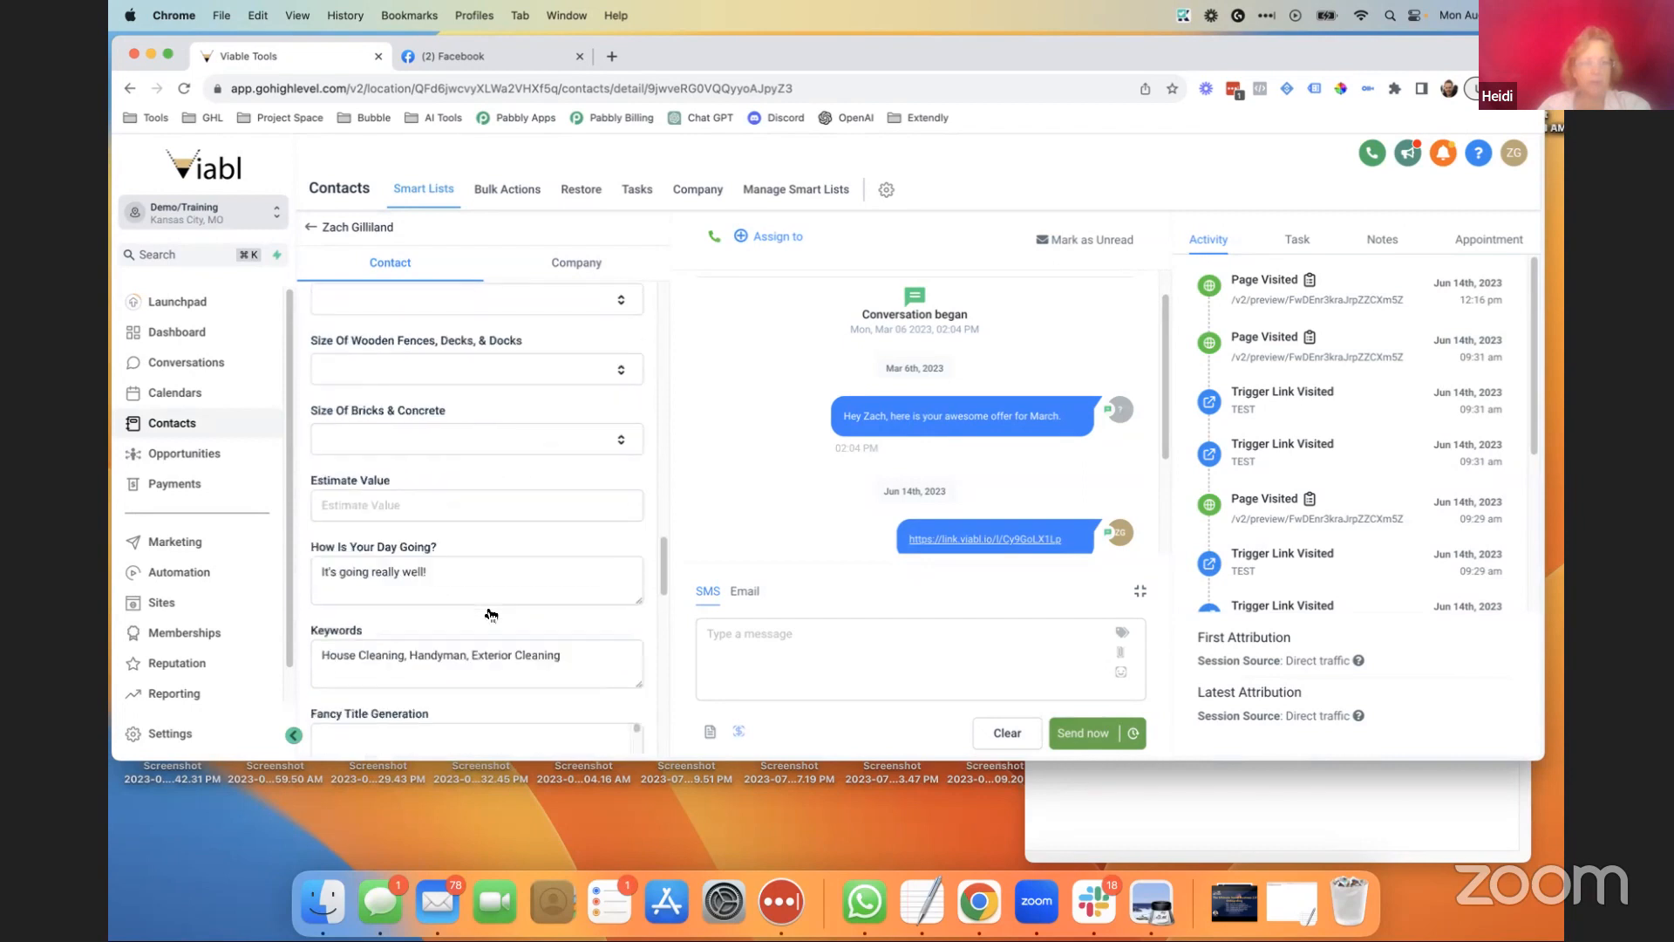
{"action": "scroll", "coordinate": [486, 605], "scroll_direction": "down", "scroll_amount": 5}
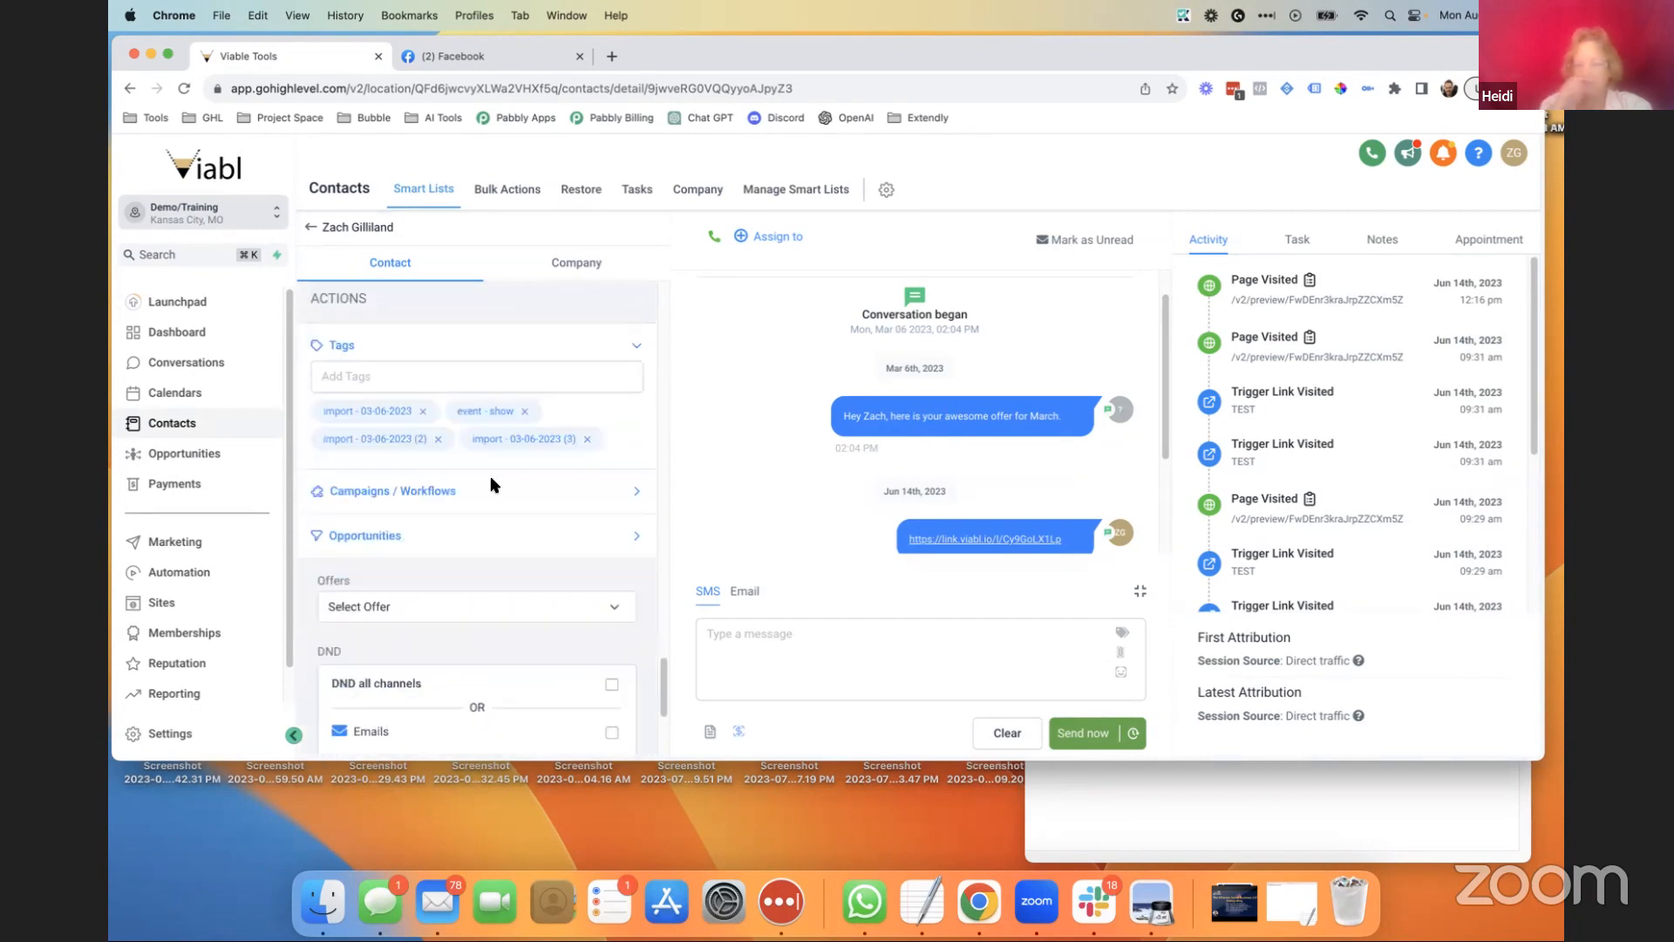
{"action": "left_click", "coordinate": [310, 228]}
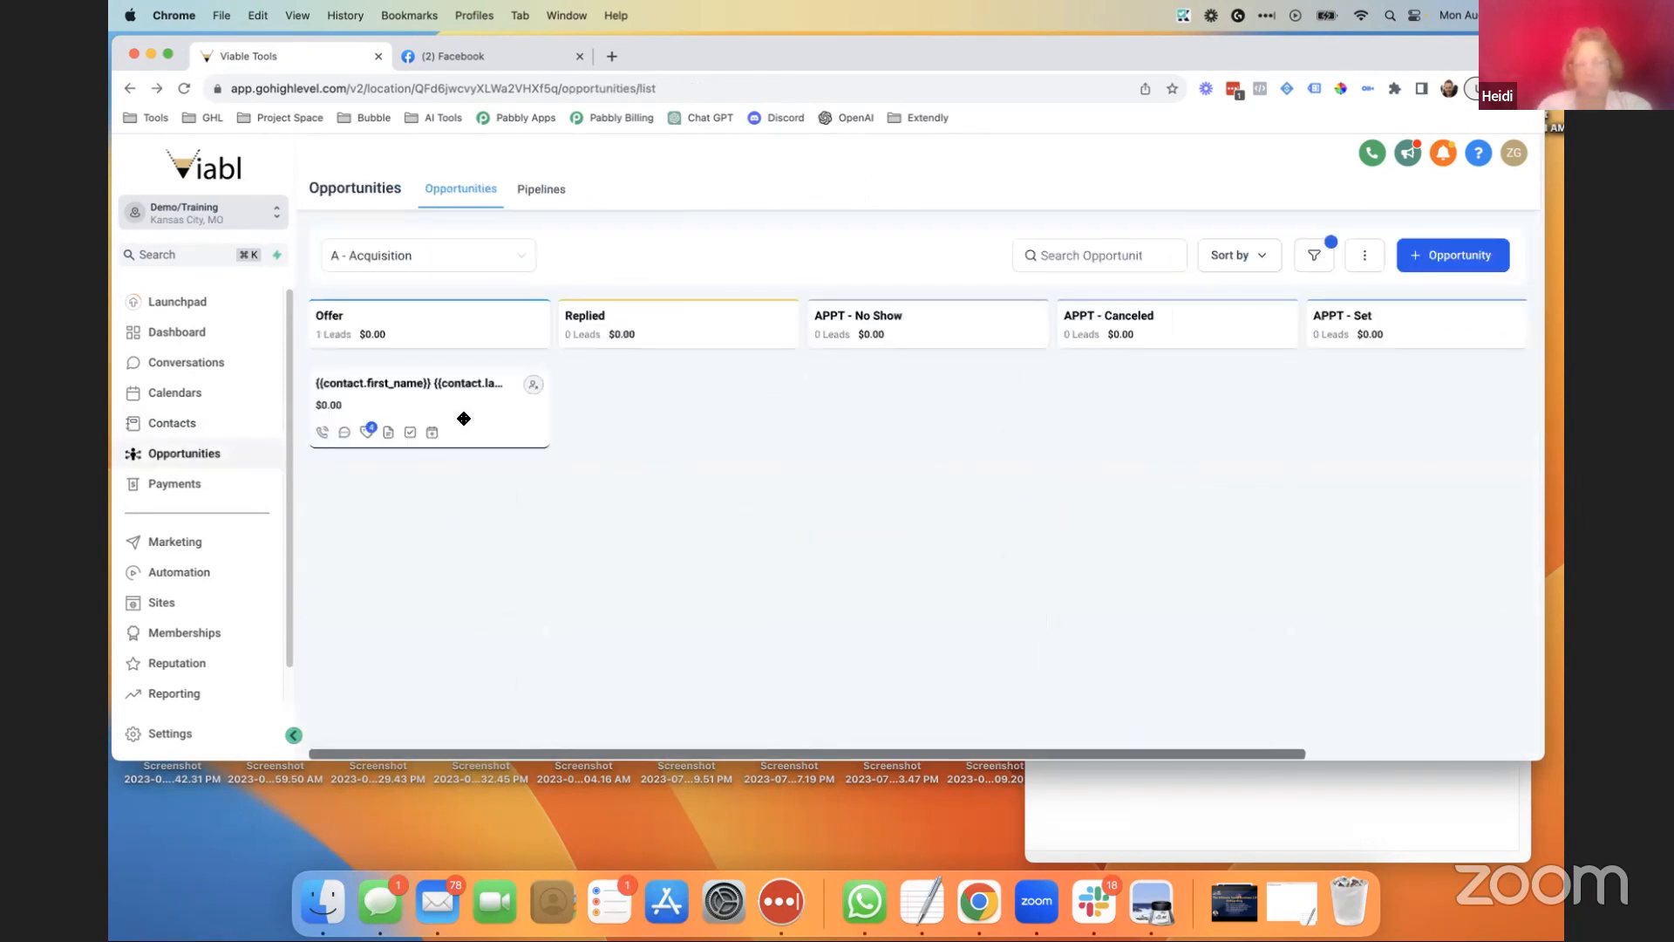
Replace the name merge-field placeholders with the contact's full name, save, and close the dialog.
{"action": "left_click", "coordinate": [497, 408]}
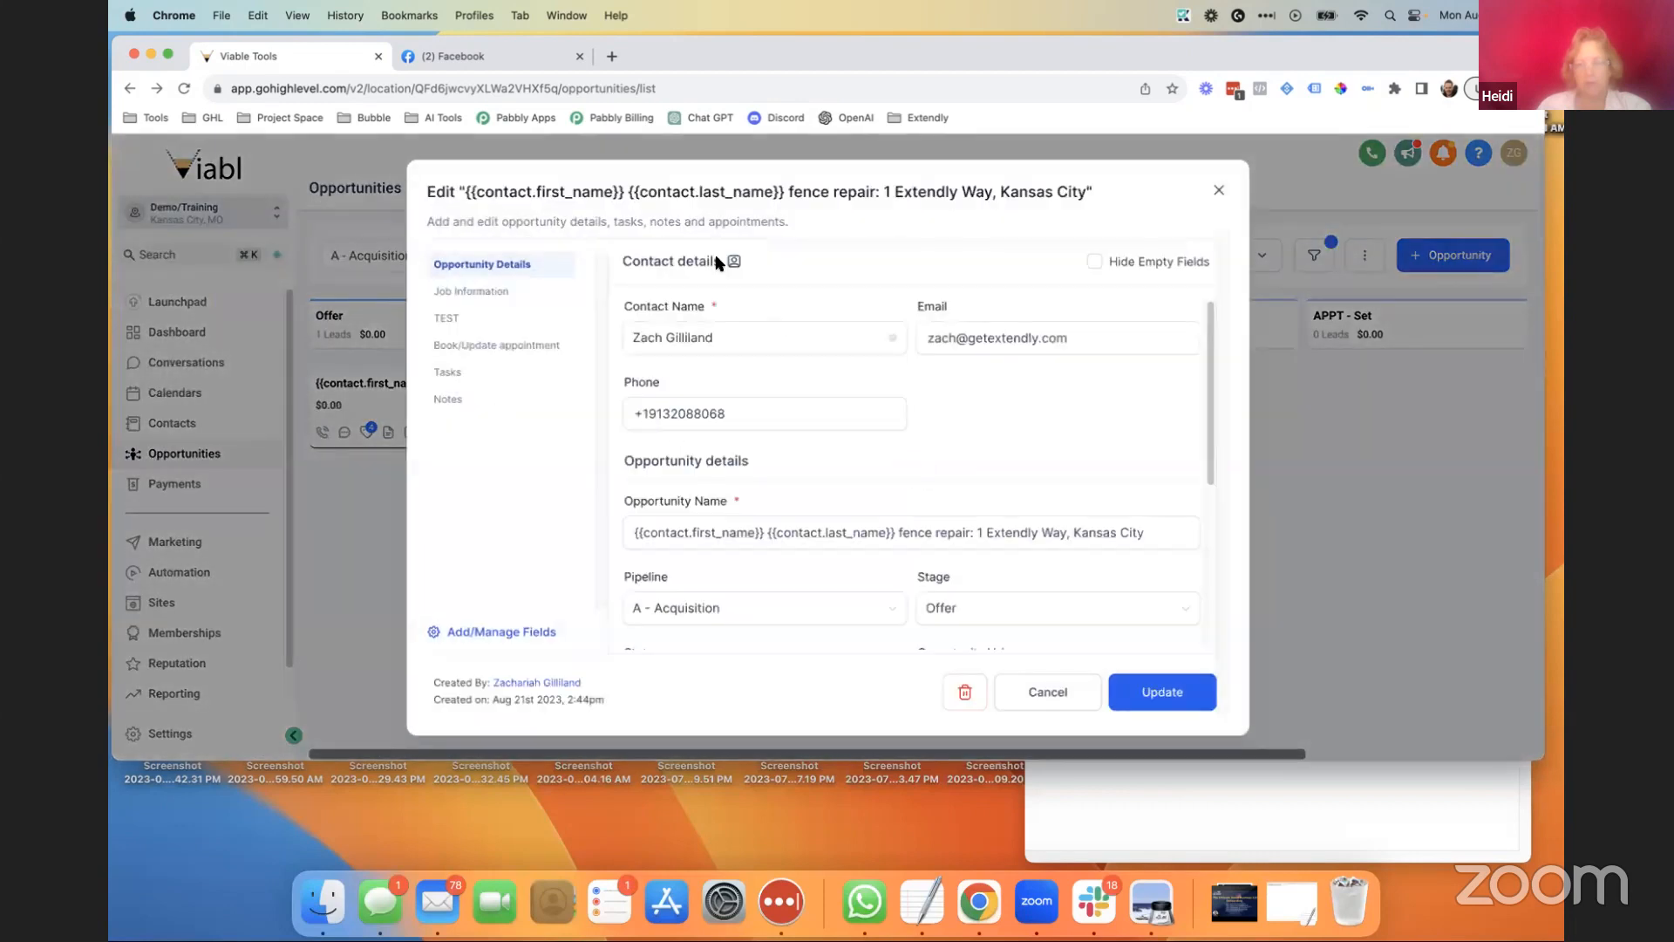
{"action": "scroll", "coordinate": [780, 436], "scroll_direction": "down", "scroll_amount": 5}
{"action": "scroll", "coordinate": [803, 484], "scroll_direction": "up", "scroll_amount": 5}
{"action": "left_click", "coordinate": [884, 520]}
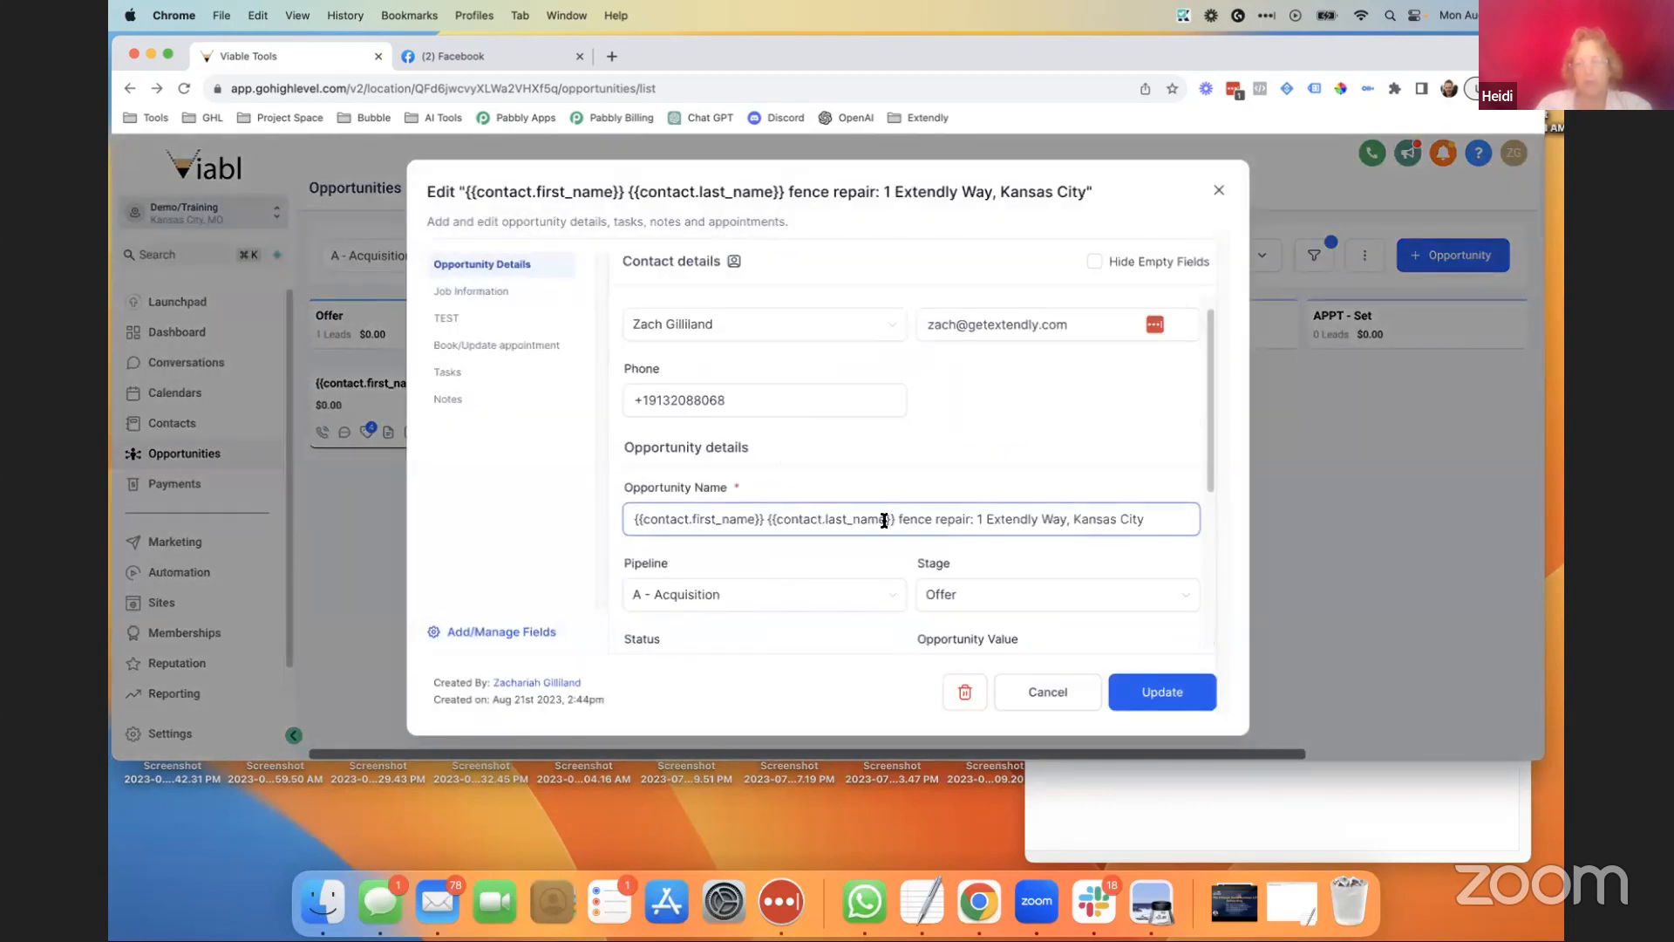
{"action": "left_click_drag", "start_coordinate": [894, 521], "coordinate": [584, 505]}
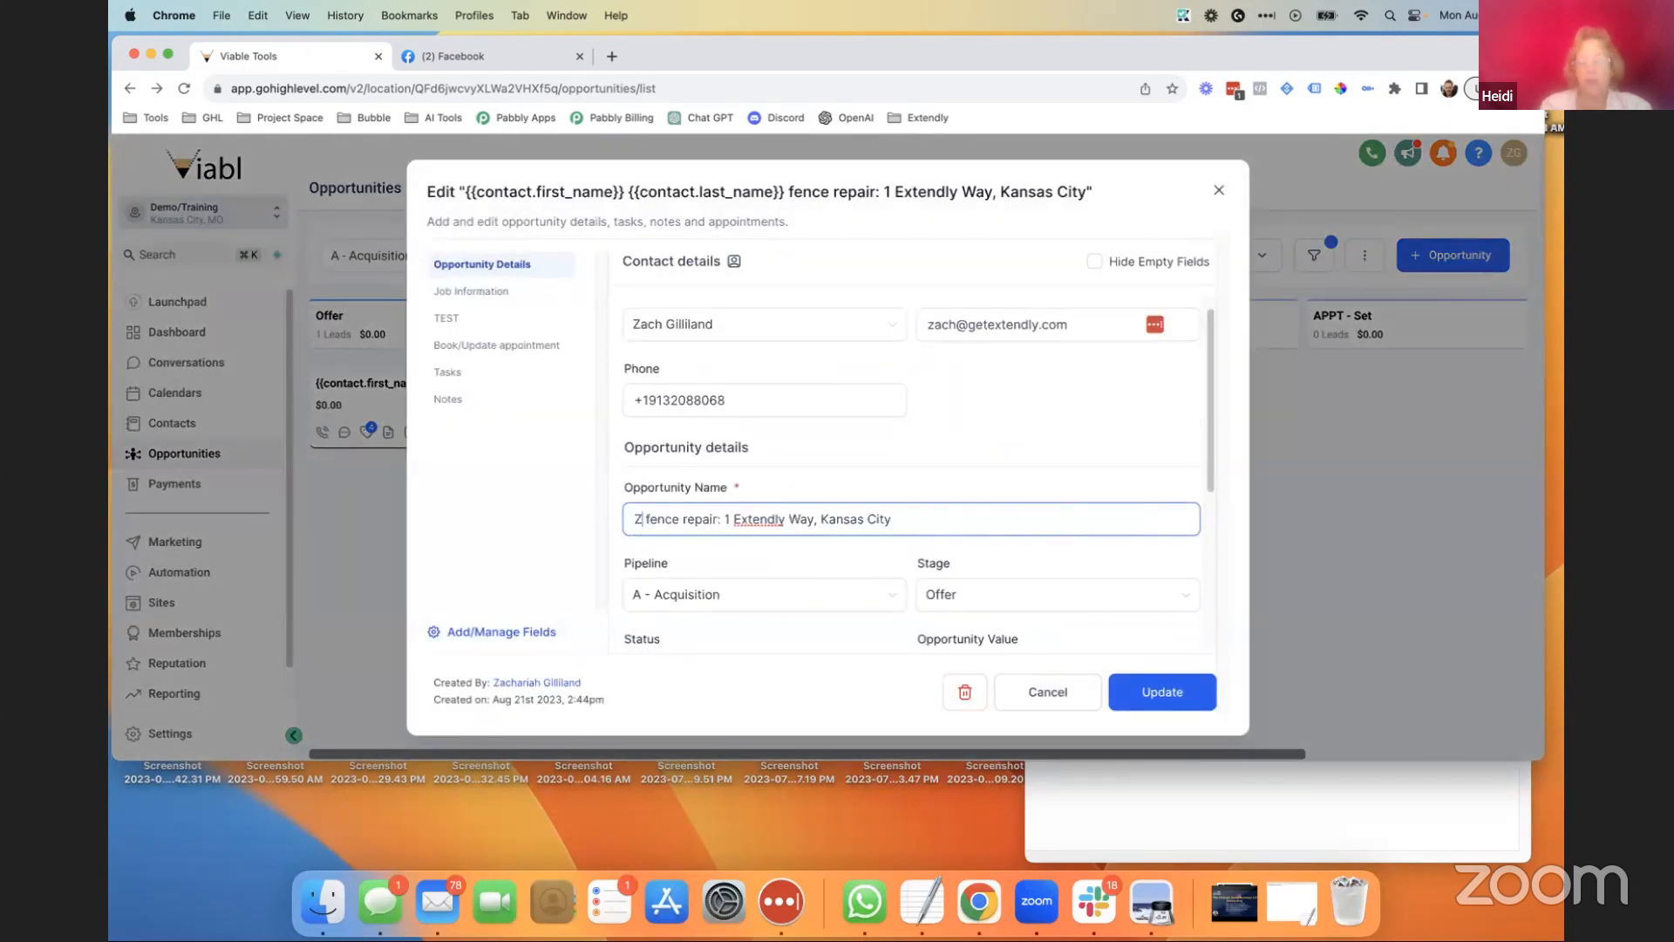
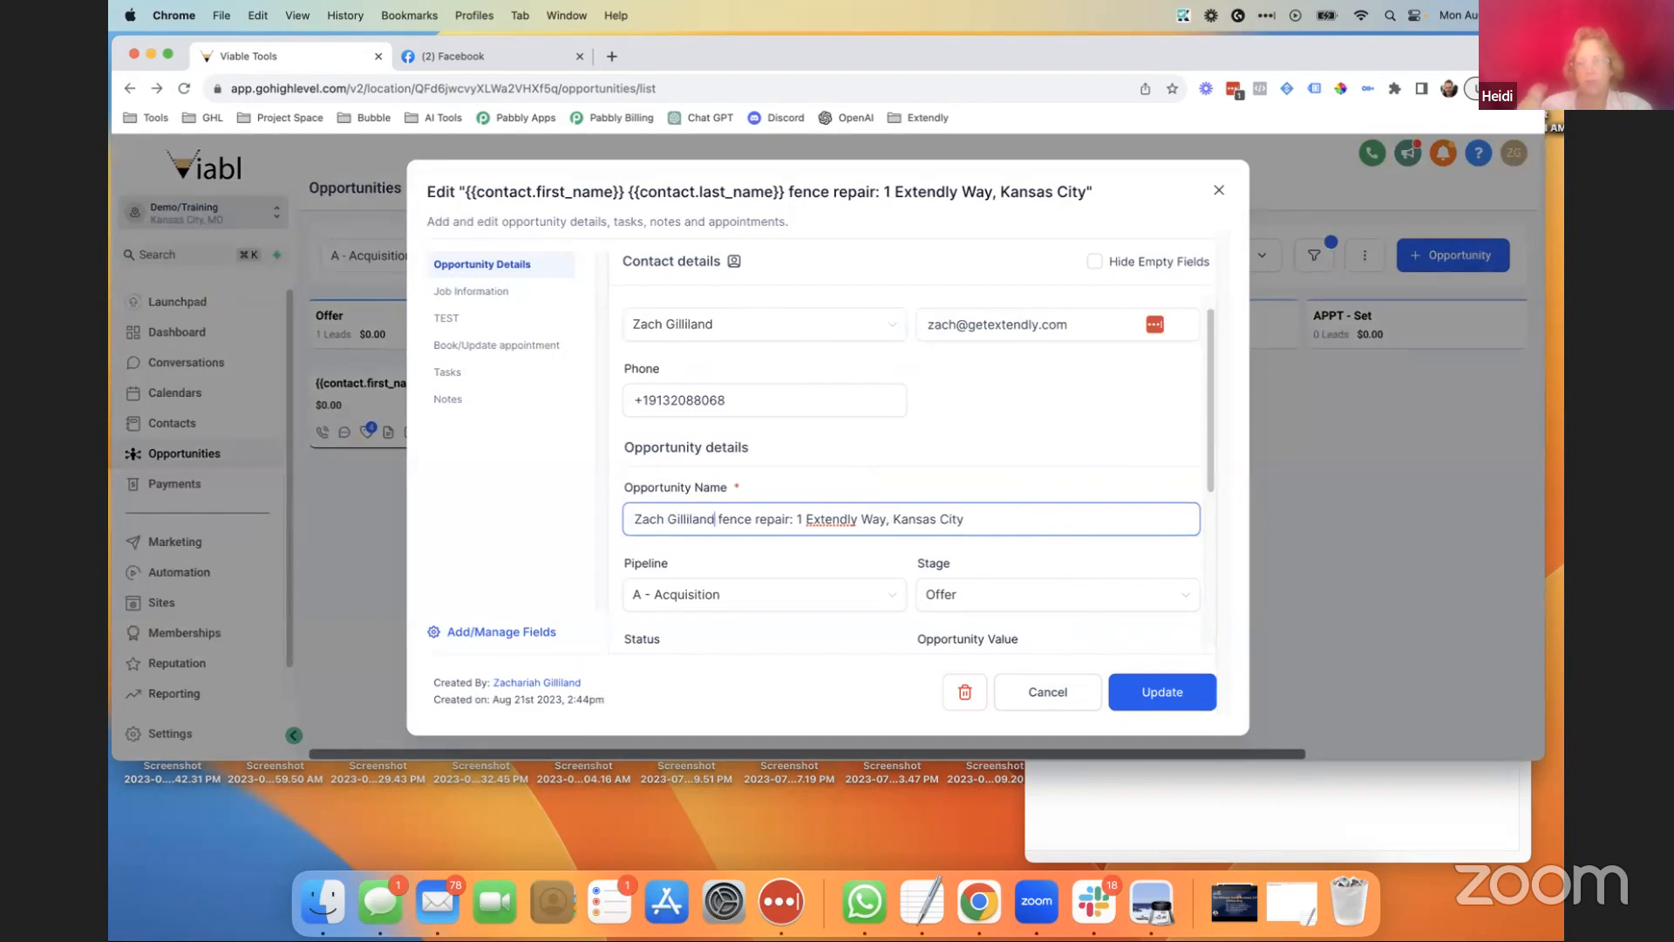
{"action": "left_click", "coordinate": [1165, 692]}
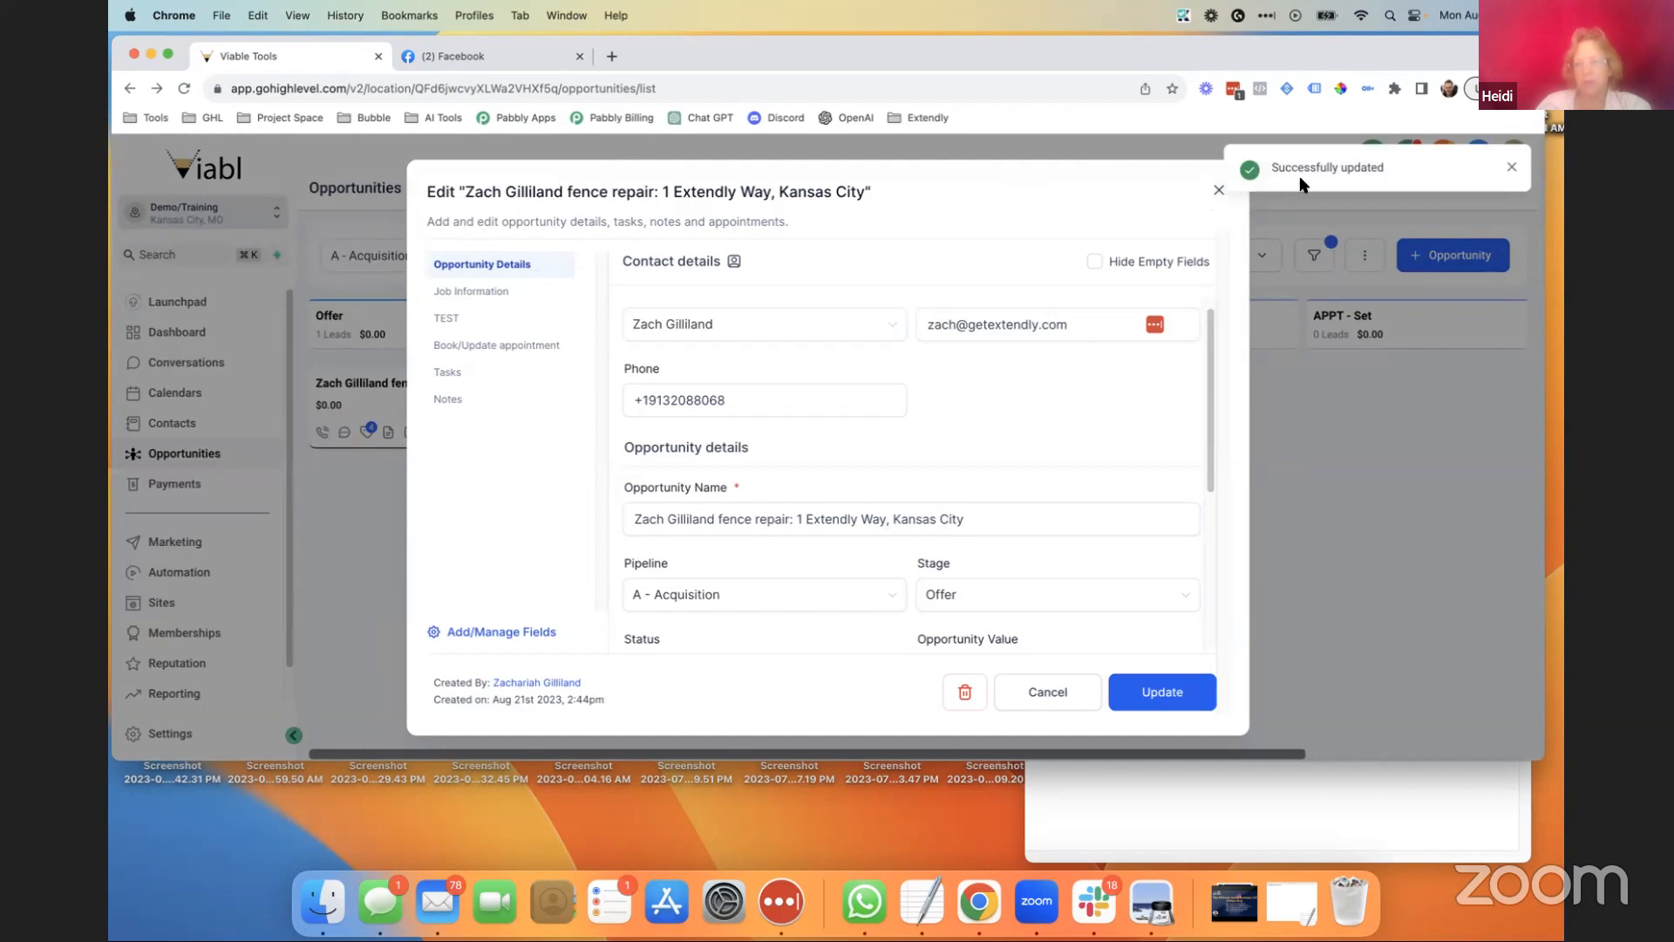
{"action": "left_click", "coordinate": [1219, 189]}
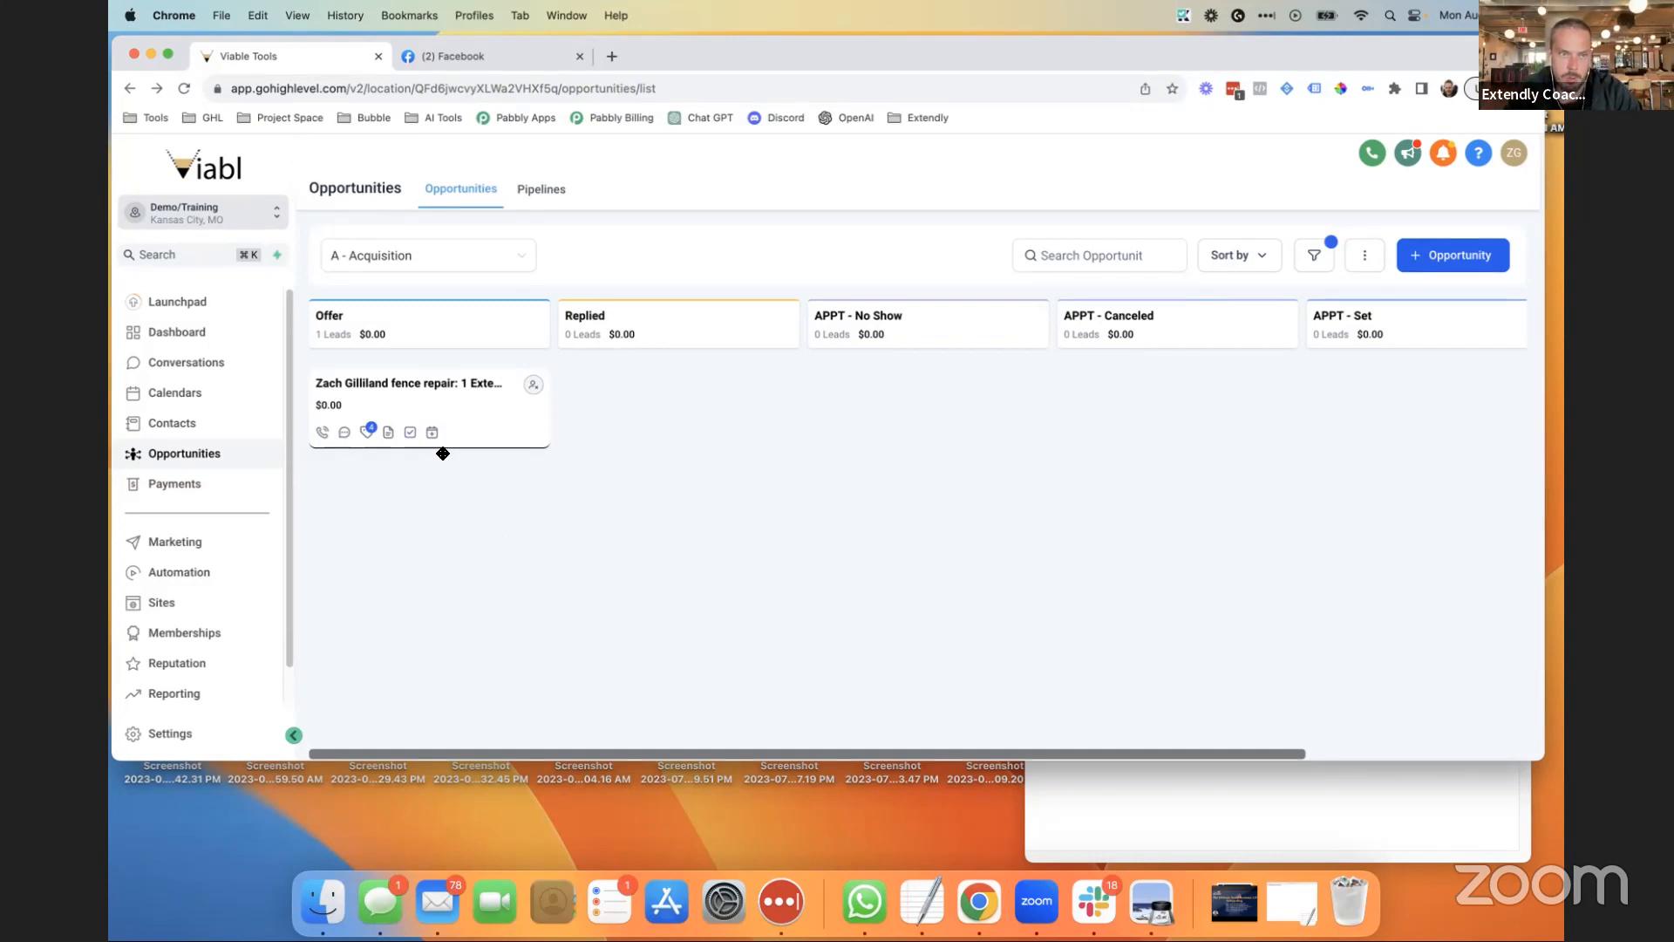
Create a new opportunity named 'TEST 2' linked to the same contact, then close the dialog.
{"action": "left_click", "coordinate": [1473, 266]}
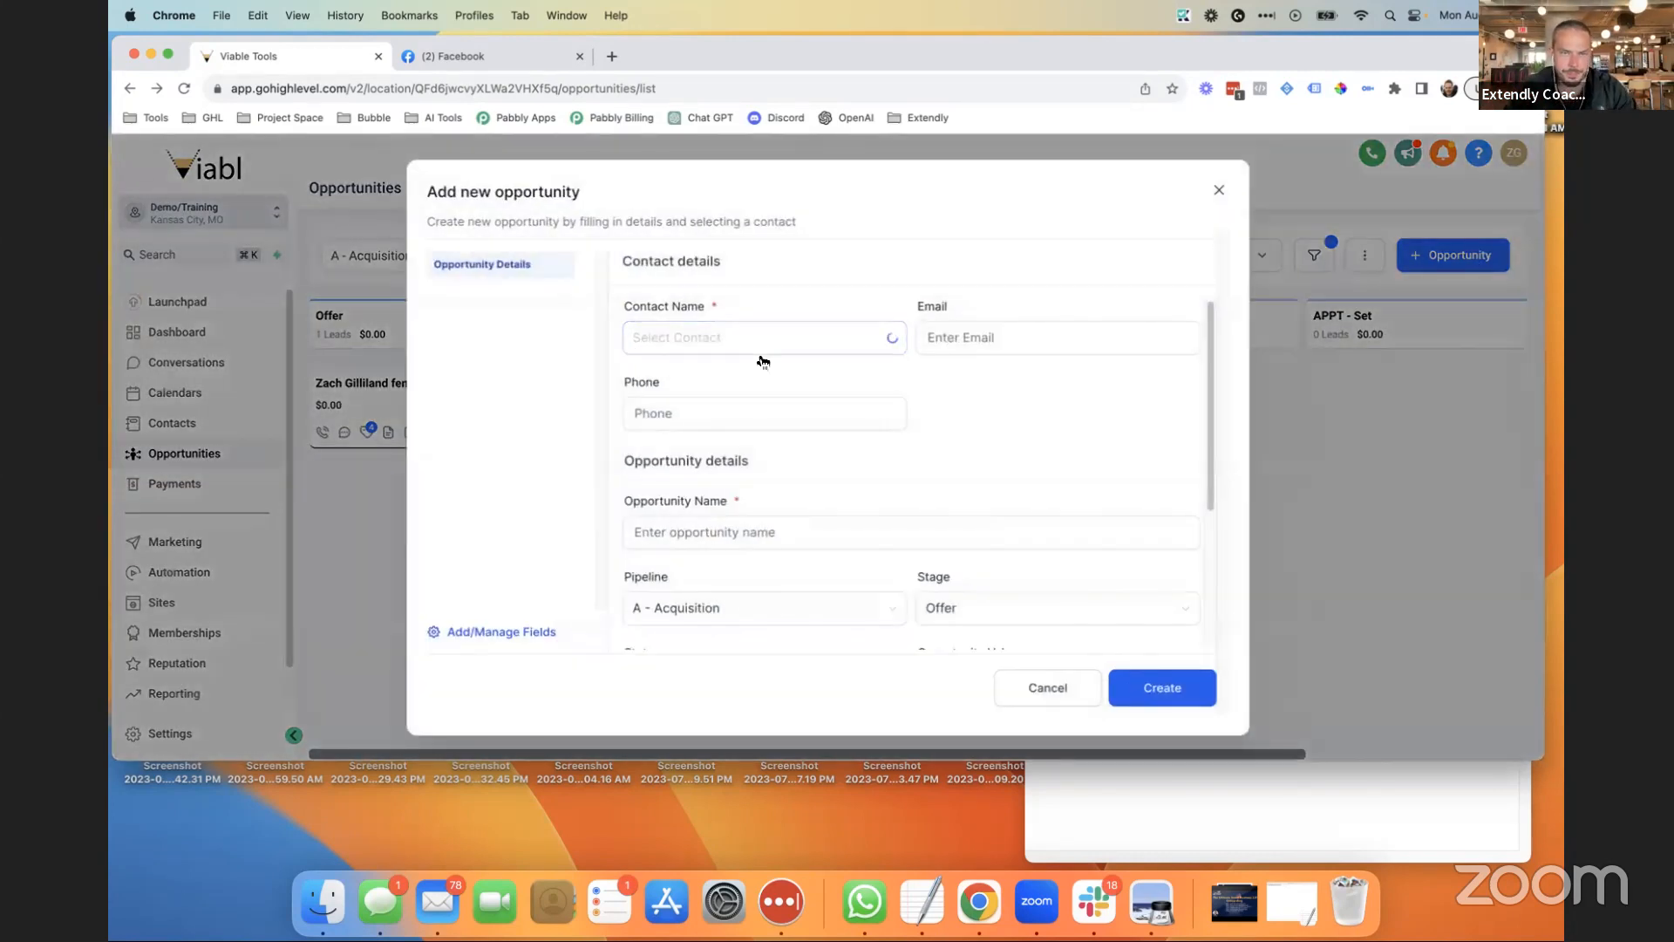
{"action": "left_click", "coordinate": [716, 338]}
{"action": "left_click", "coordinate": [712, 464]}
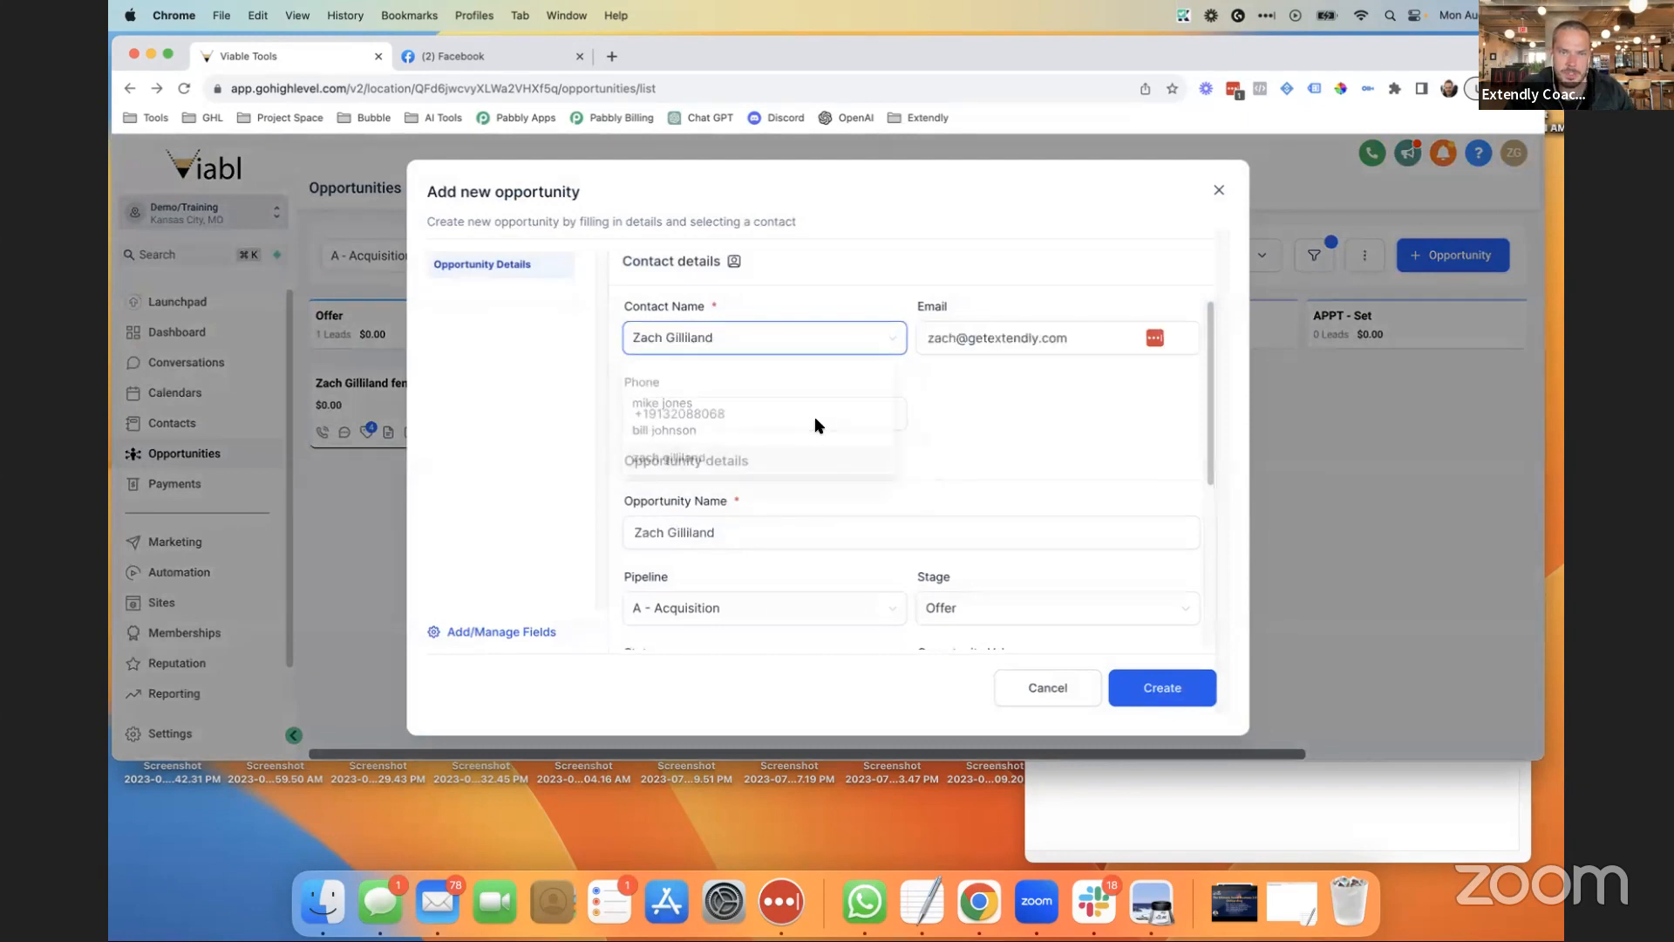
{"action": "scroll", "coordinate": [743, 338], "scroll_direction": "down", "scroll_amount": 5}
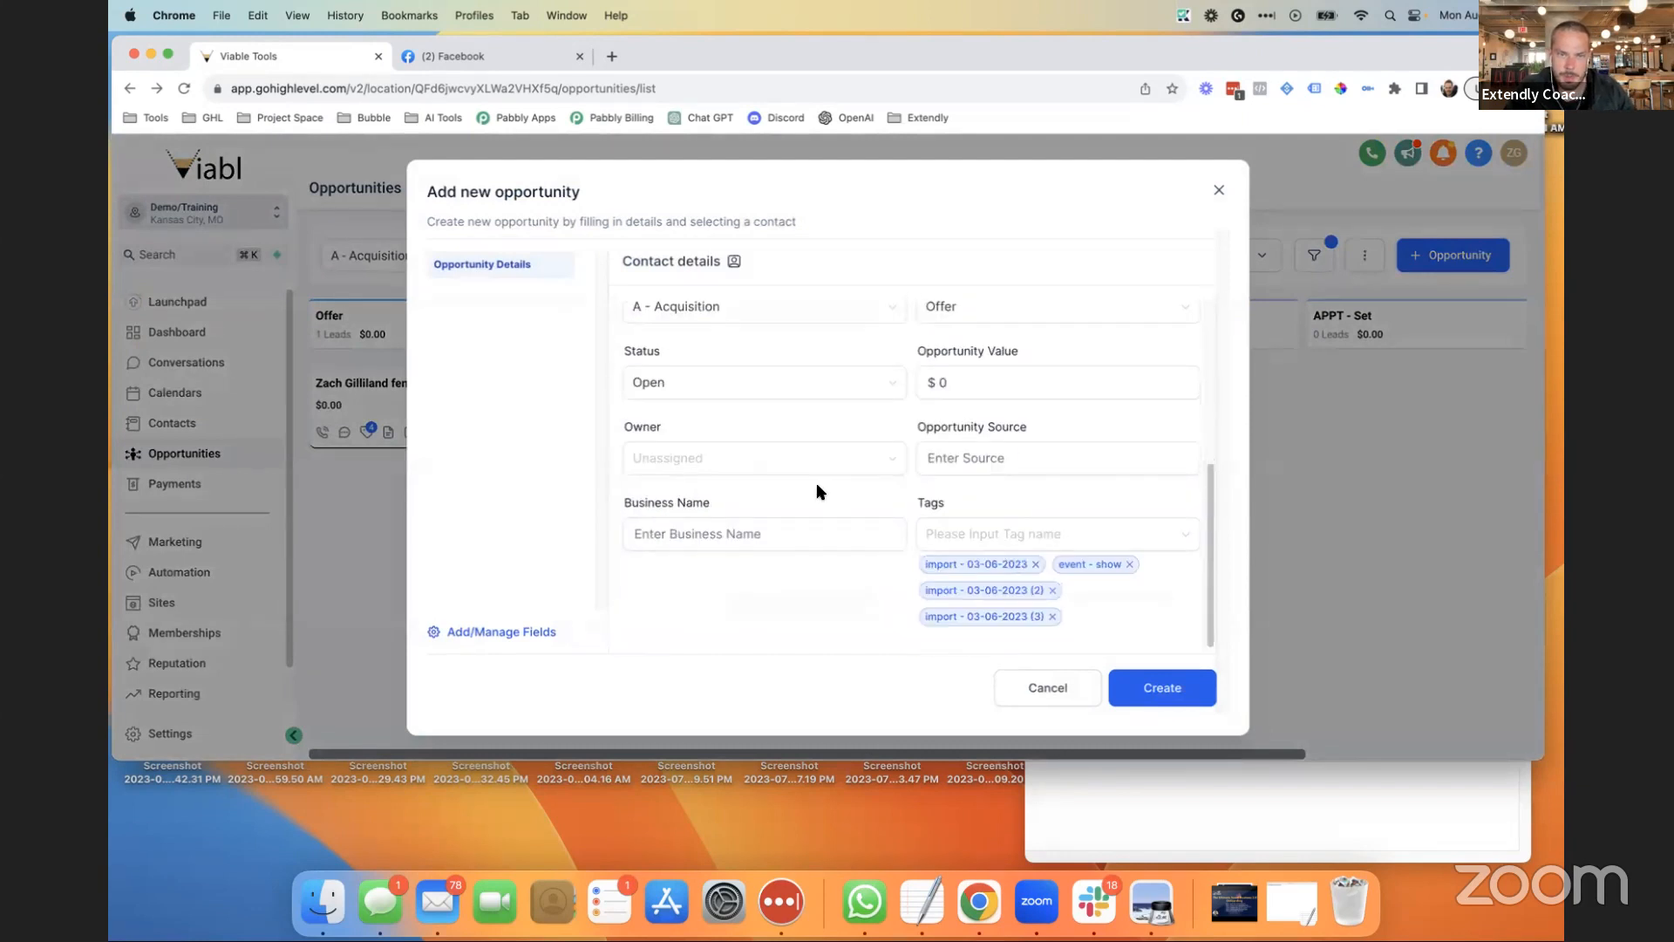
{"action": "left_click", "coordinate": [745, 532]}
{"action": "scroll", "coordinate": [743, 531], "scroll_direction": "up", "scroll_amount": 3}
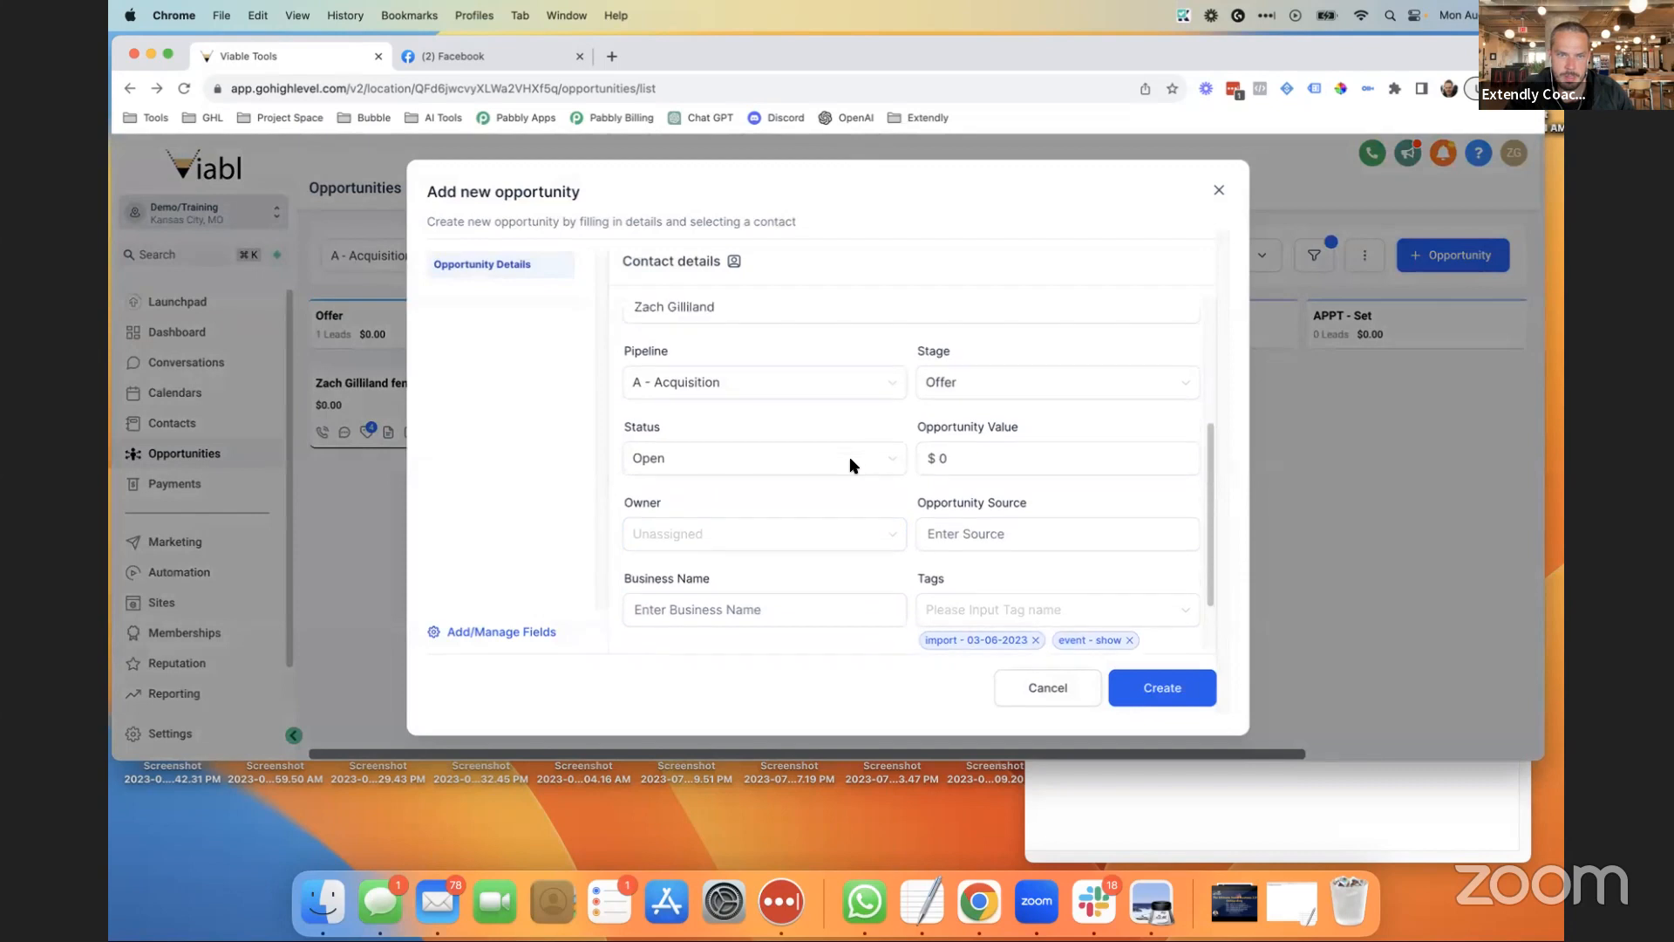
{"action": "left_click_drag", "start_coordinate": [741, 359], "coordinate": [595, 356]}
{"action": "type", "text": "TEST 2"}
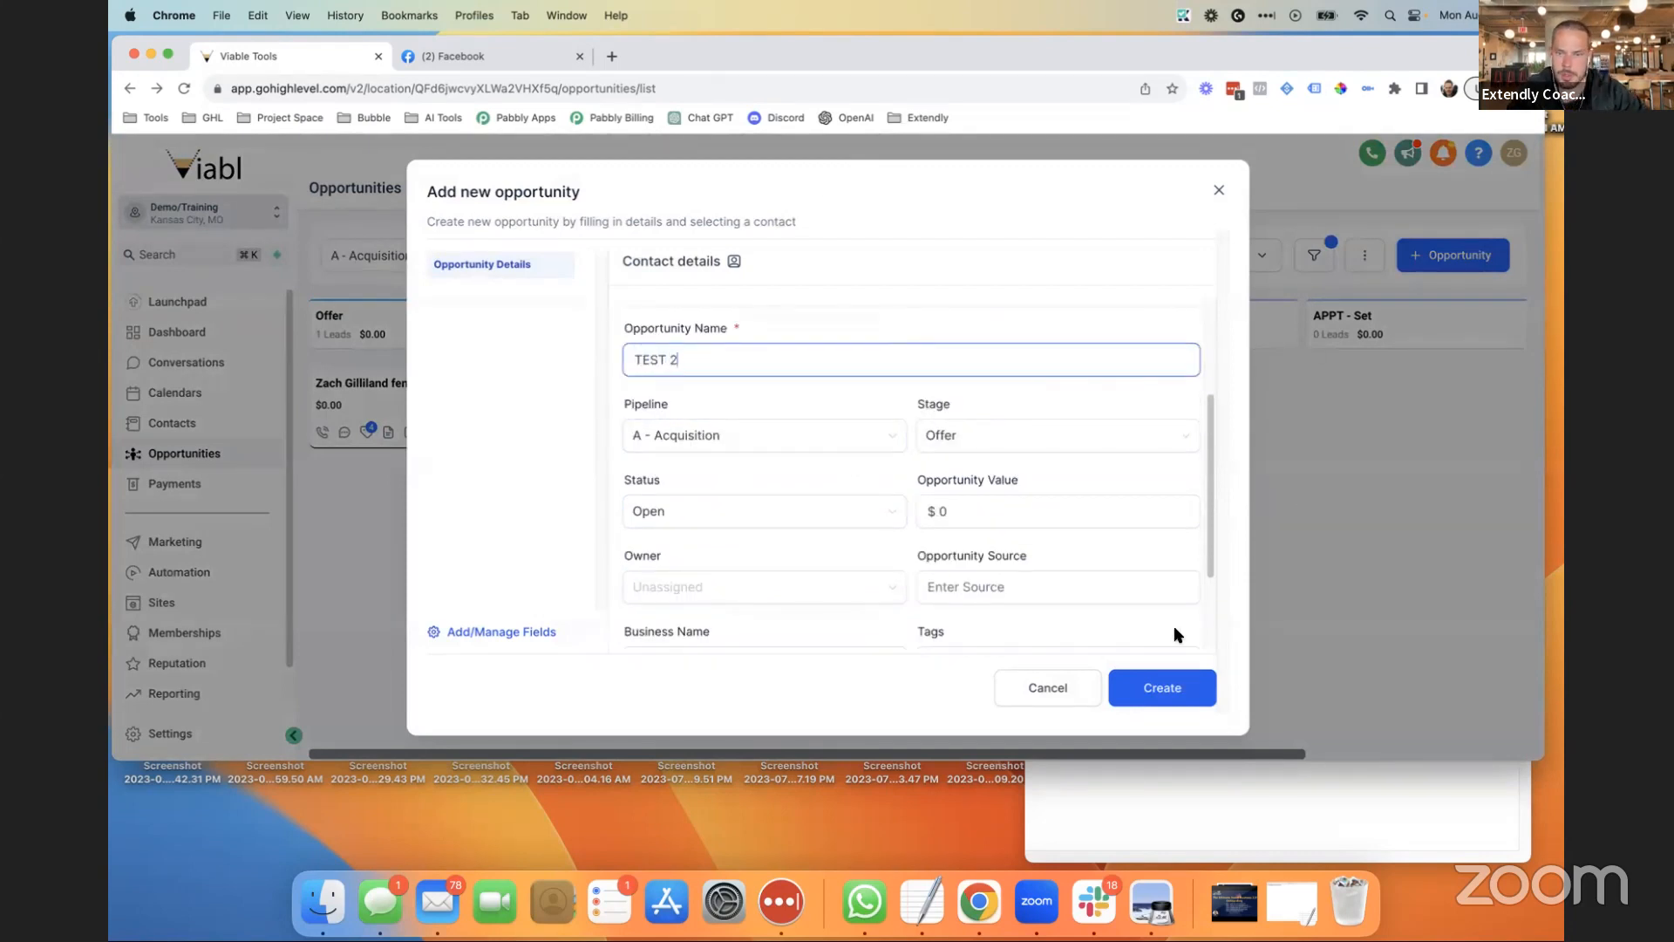
{"action": "left_click", "coordinate": [1156, 690]}
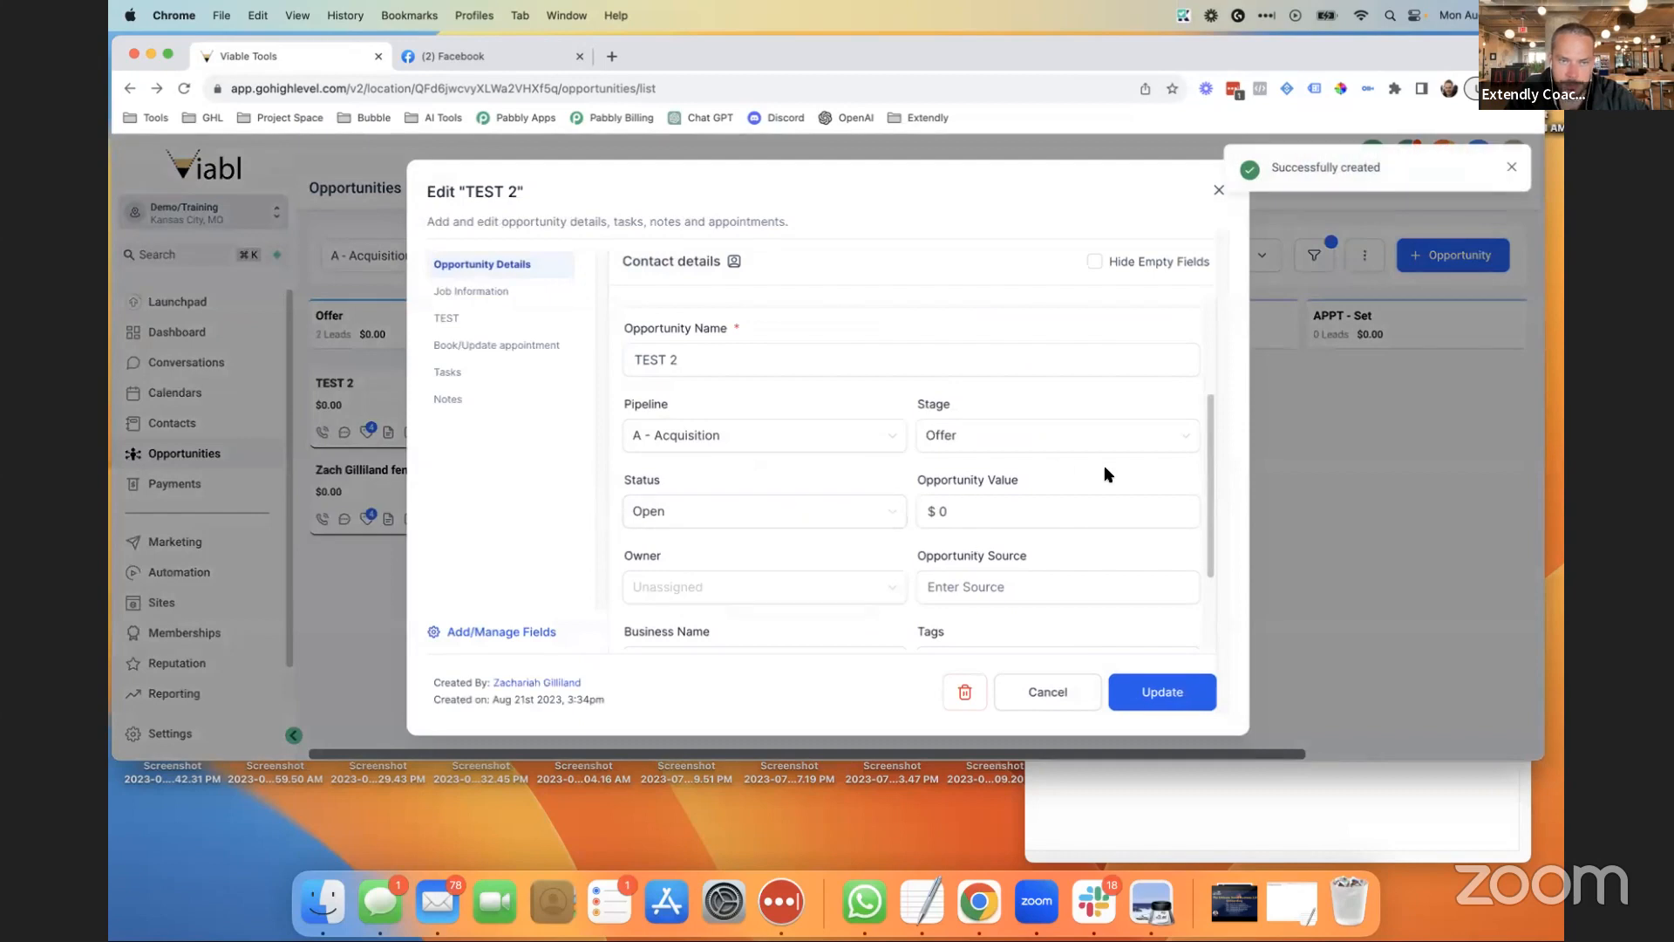
{"action": "left_click", "coordinate": [1219, 191]}
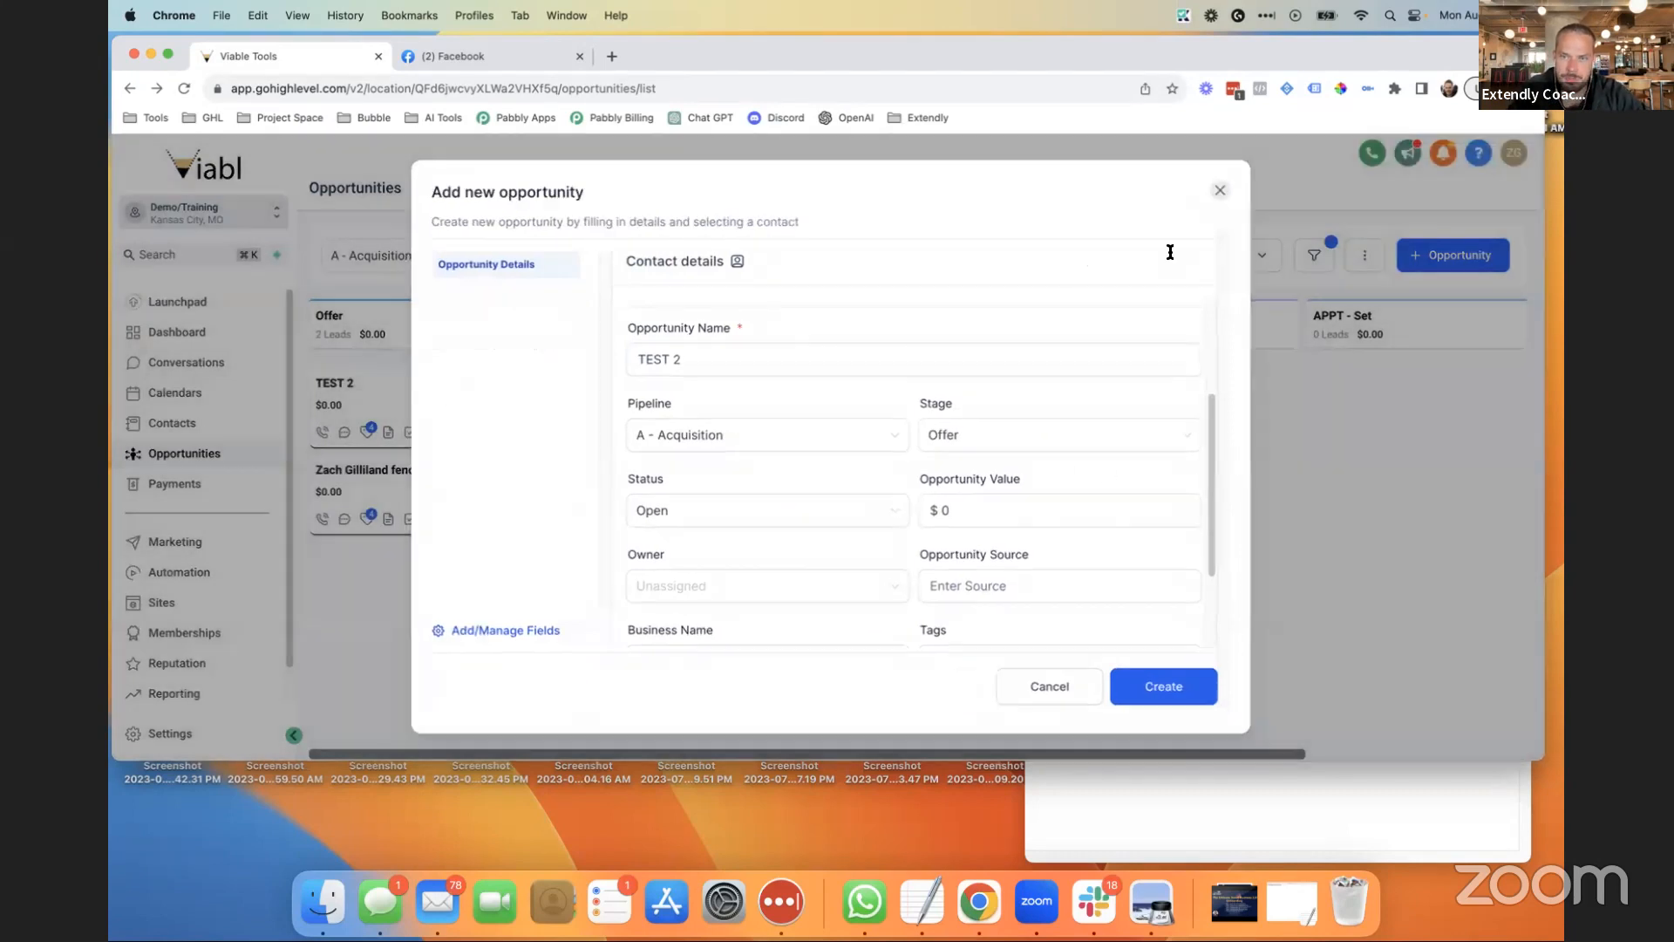